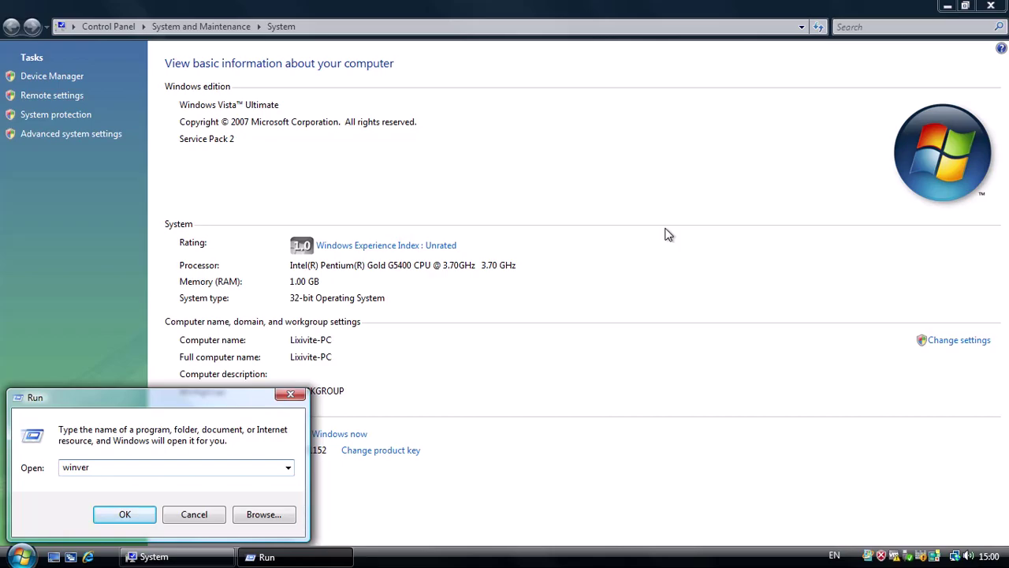
# - Check the Windows version with winver, and close the About Windows and System windows
pyautogui.moveTo(135, 42); pyautogui.dragTo(636, 112)
pyautogui.click(400, 349)
pyautogui.click(312, 558)
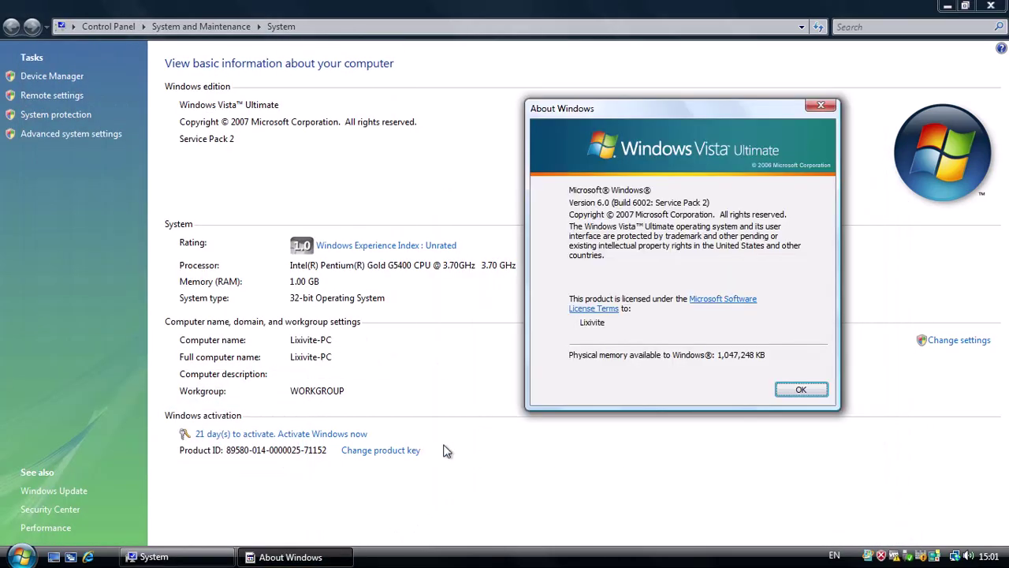
pyautogui.click(800, 390)
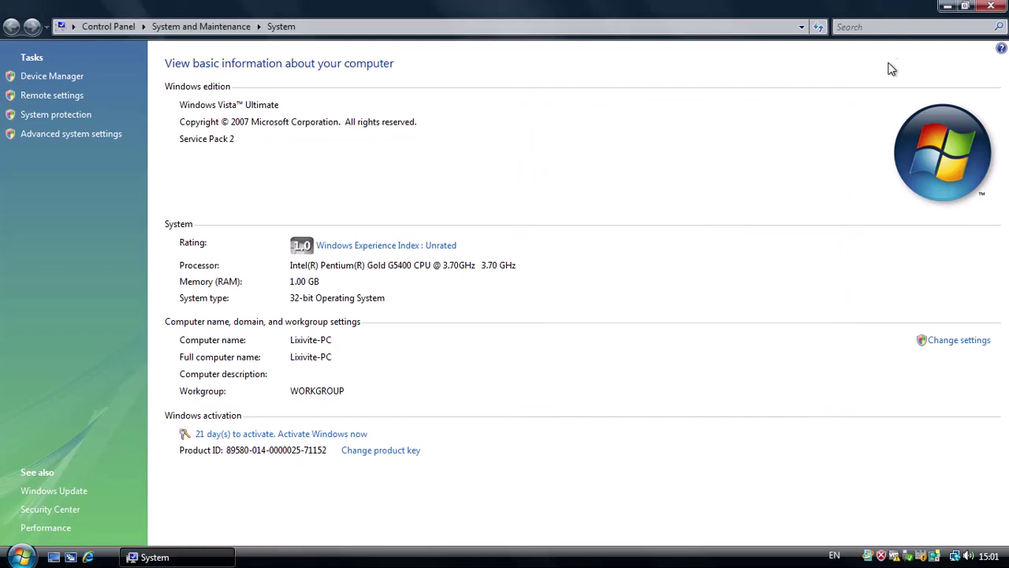
pyautogui.click(989, 7)
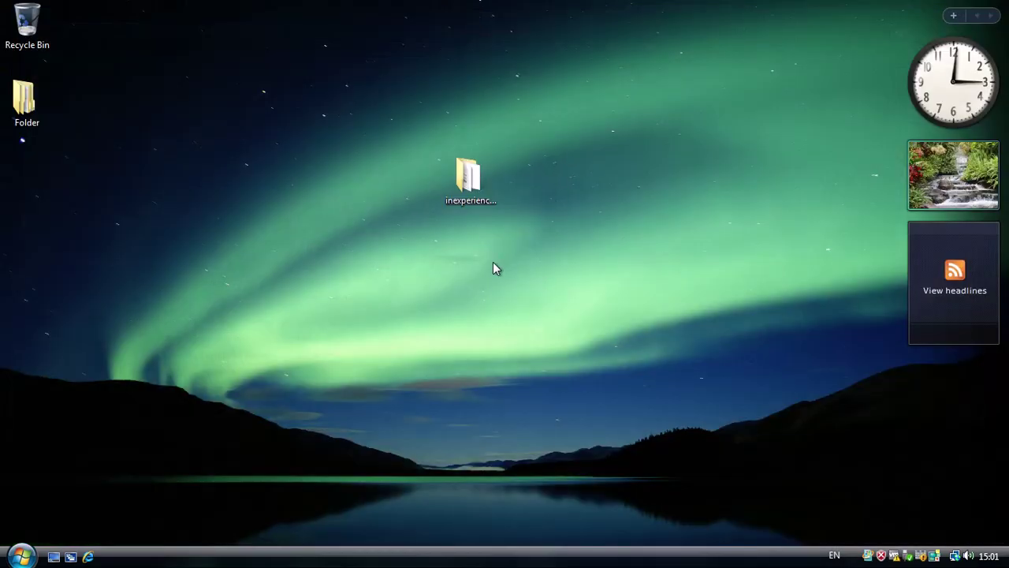
# - Look through the installed program groups, including Maintenance and Games, and start Calculator from Accessories
pyautogui.click(29, 546)
pyautogui.click(79, 514)
pyautogui.click(79, 437)
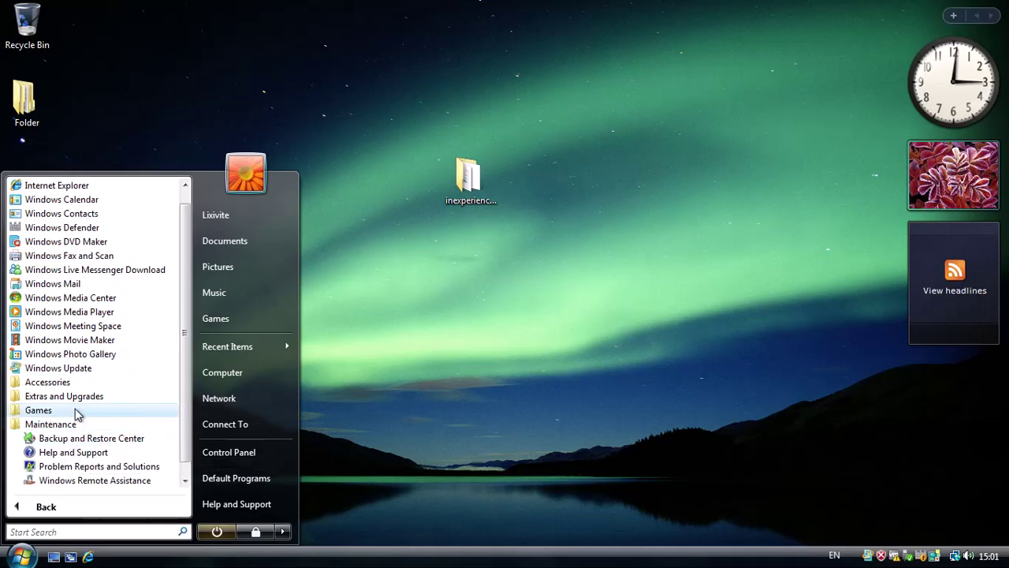
pyautogui.click(77, 411)
pyautogui.click(81, 327)
pyautogui.click(80, 313)
pyautogui.scroll(-4, 84, 331)
pyautogui.scroll(5, 86, 335)
pyautogui.click(83, 299)
# - Start Paint from the Accessories program group
pyautogui.click(24, 554)
pyautogui.click(74, 508)
pyautogui.click(88, 398)
pyautogui.click(79, 312)
# - Start Snipping Tool from Accessories and decline adding it to the QuickLaunch bar
pyautogui.click(22, 555)
pyautogui.click(63, 507)
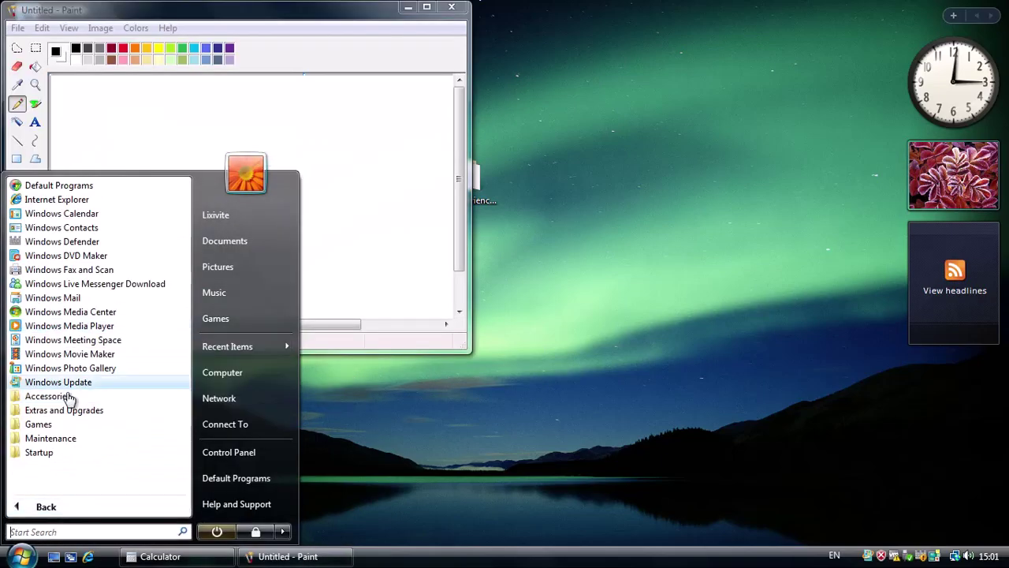
pyautogui.click(86, 396)
pyautogui.click(107, 358)
pyautogui.click(629, 322)
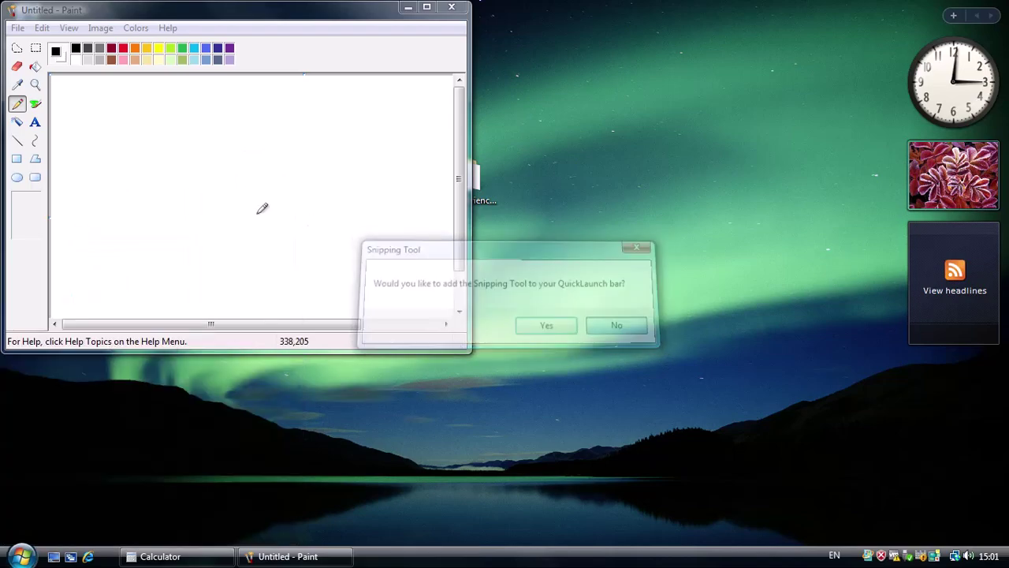
# - Close Snipping Tool, Paint and Calculator to return to the empty desktop
pyautogui.click(595, 149)
pyautogui.click(460, 10)
pyautogui.rightClick(338, 209)
pyautogui.click(282, 105)
# - Open Control Panel, Internet Explorer and the Computer window
pyautogui.click(21, 556)
pyautogui.click(229, 450)
pyautogui.click(88, 557)
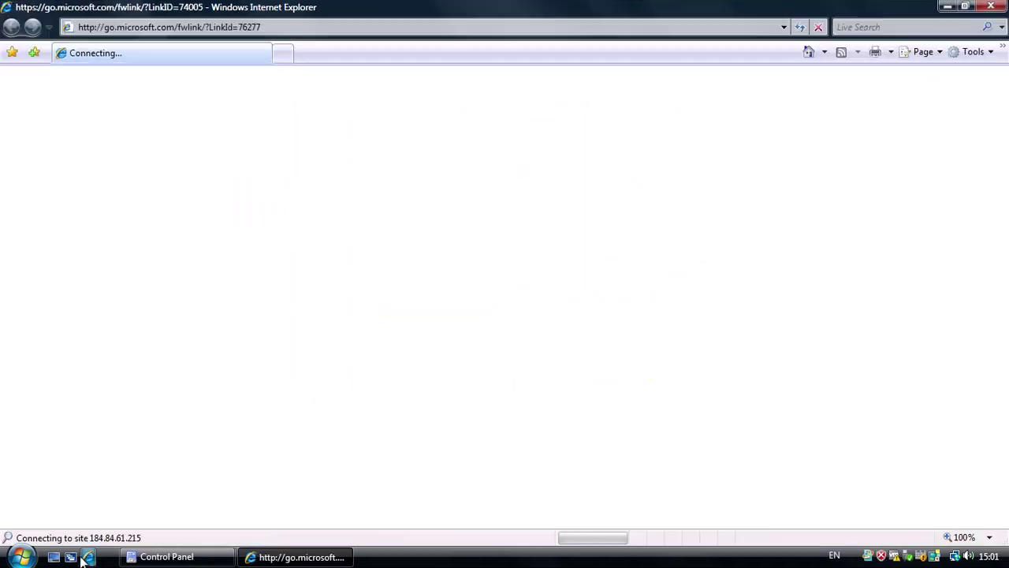
pyautogui.click(22, 556)
pyautogui.click(227, 372)
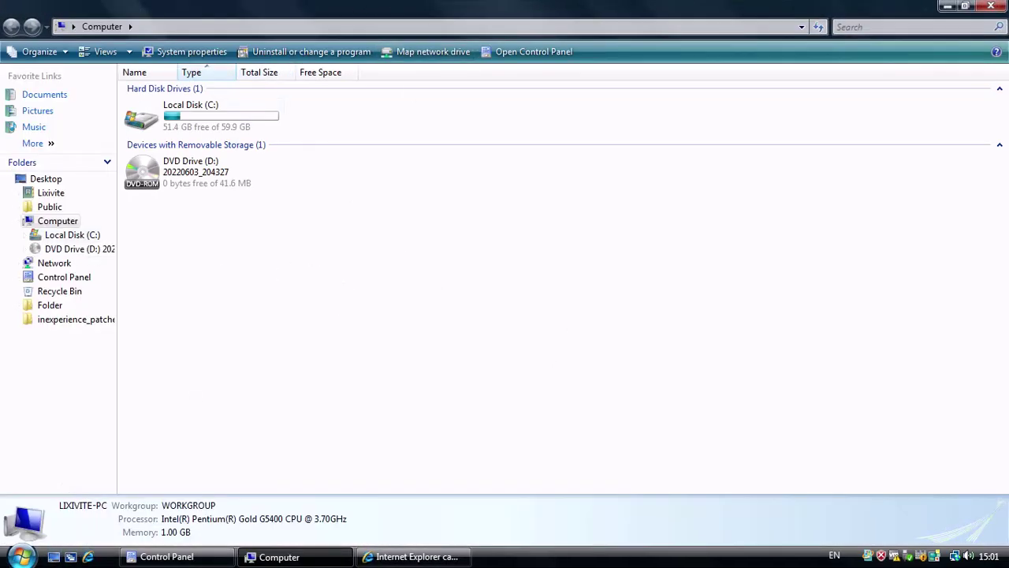
# - Look through the System and Maintenance, Hardware and Sound, and Additional Options categories in Control Panel, and close Control Panel and Computer
pyautogui.click(167, 556)
pyautogui.click(386, 107)
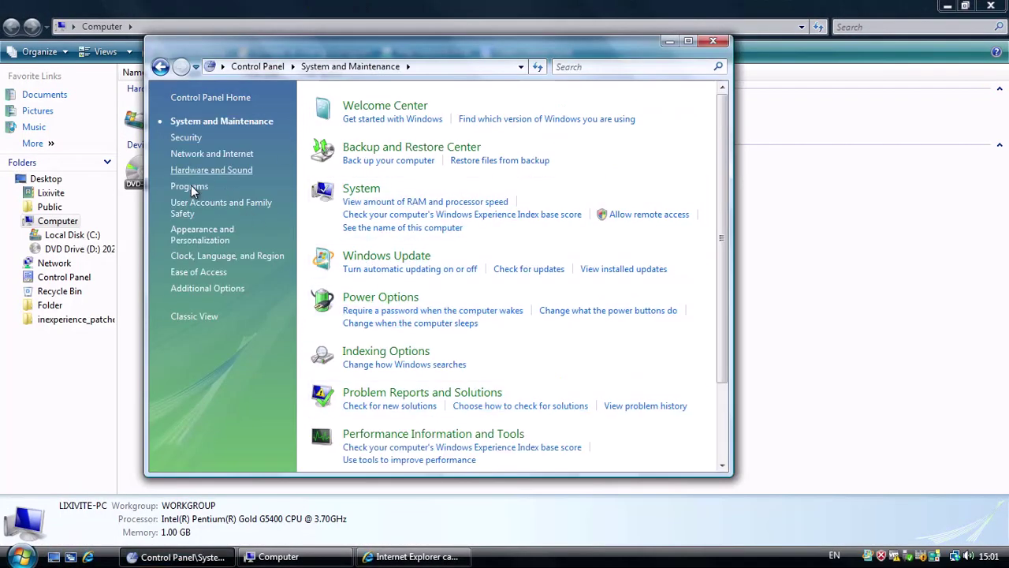
pyautogui.click(198, 170)
pyautogui.click(207, 98)
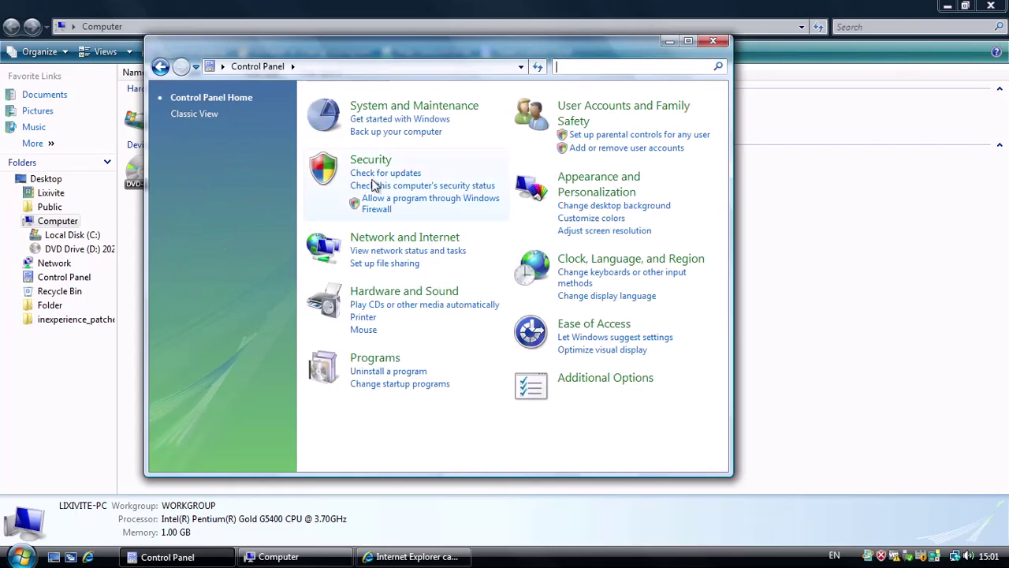
pyautogui.click(606, 378)
pyautogui.click(713, 41)
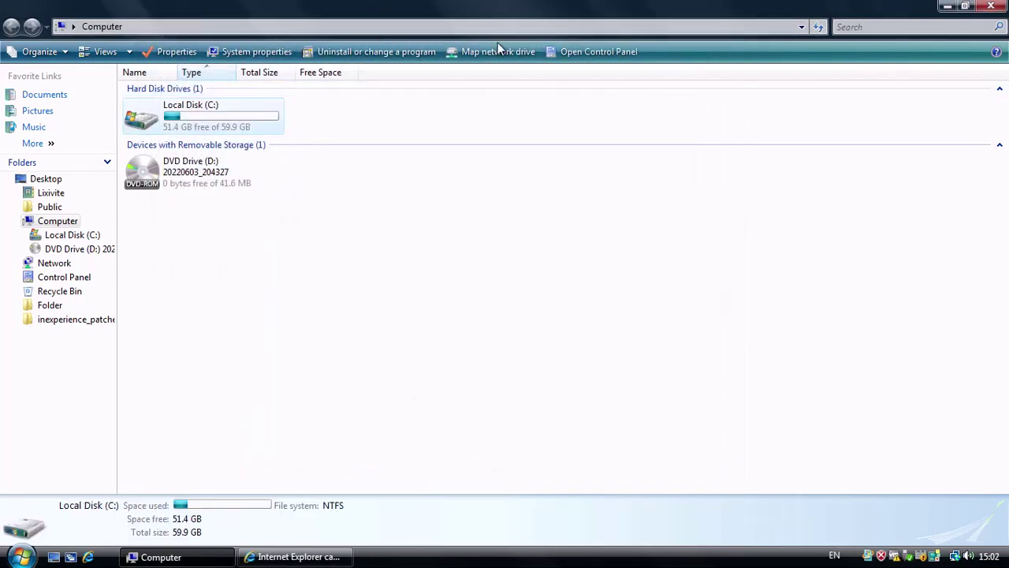
pyautogui.click(991, 5)
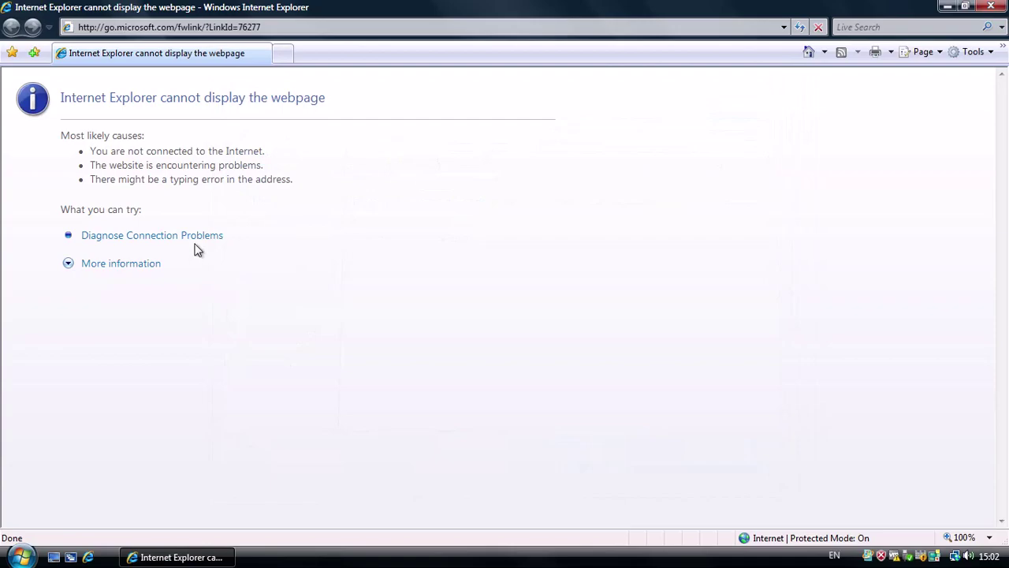
# - Expand More information on the Internet Explorer error page and view the About Internet Explorer details
pyautogui.moveTo(118, 179); pyautogui.dragTo(203, 262)
pyautogui.click(202, 258)
pyautogui.click(991, 53)
pyautogui.click(1000, 49)
pyautogui.click(981, 73)
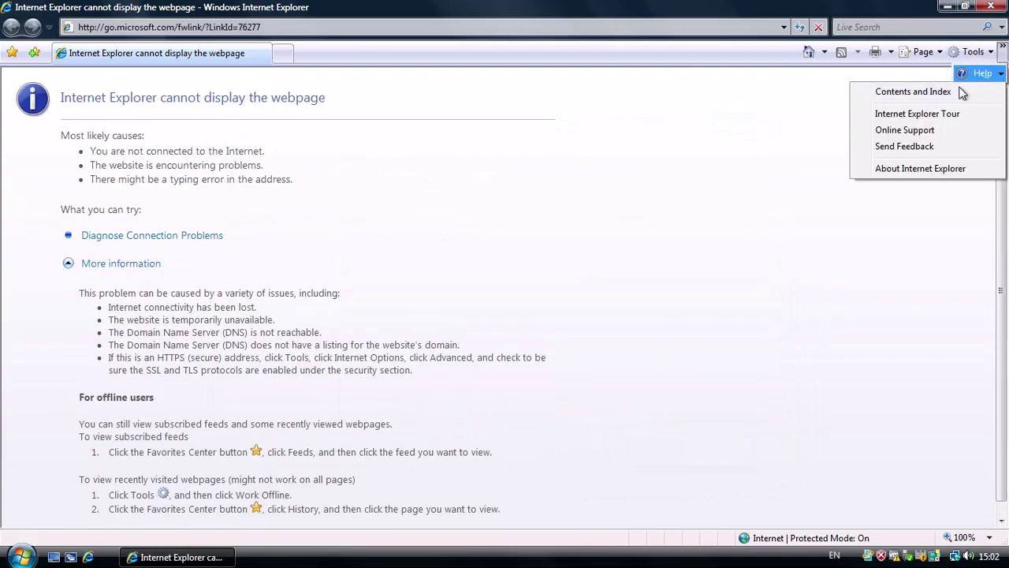
pyautogui.click(920, 168)
pyautogui.click(603, 388)
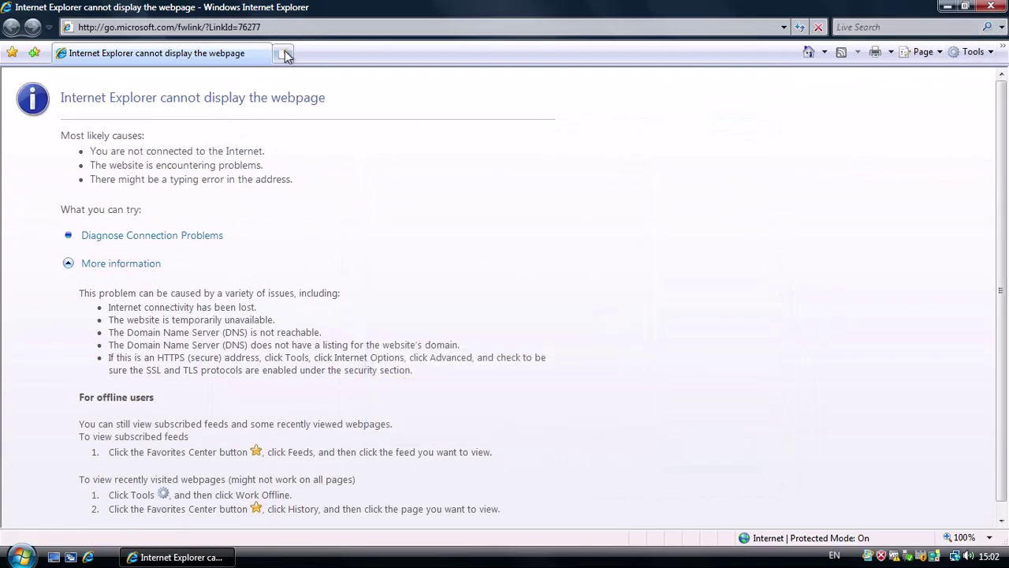
# - Open a new tab in Internet Explorer and close the browser with all its tabs
pyautogui.click(284, 54)
pyautogui.click(991, 6)
pyautogui.click(532, 295)
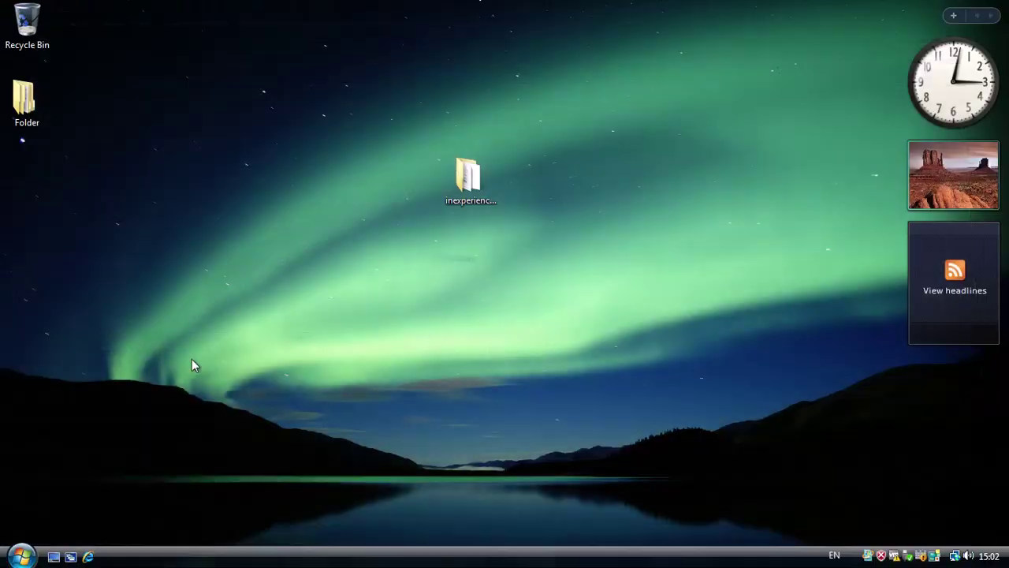
# - Open Windows Media Player, Windows Photo Gallery and Windows DVD Maker
pyautogui.click(20, 557)
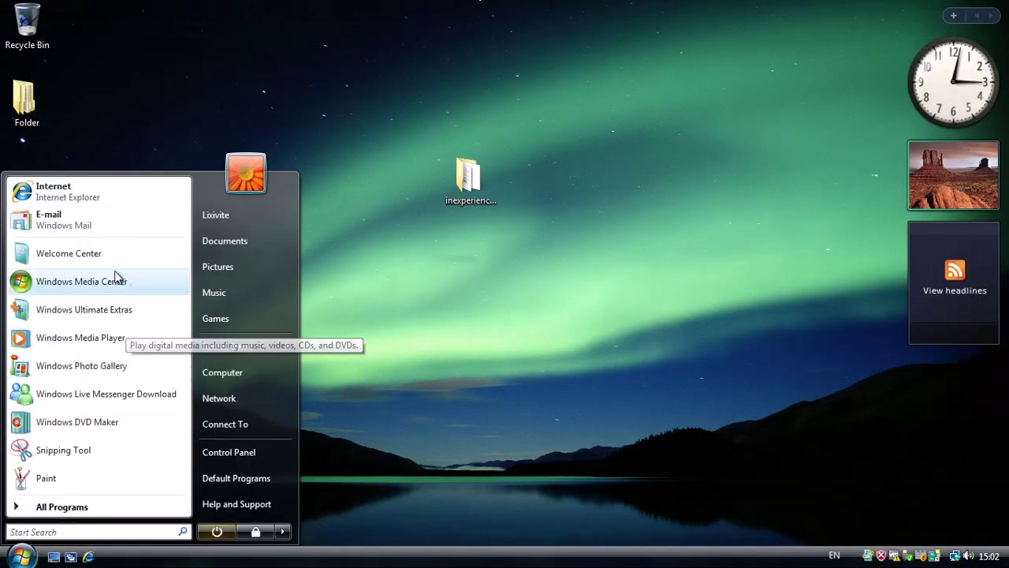
pyautogui.click(87, 339)
pyautogui.click(20, 557)
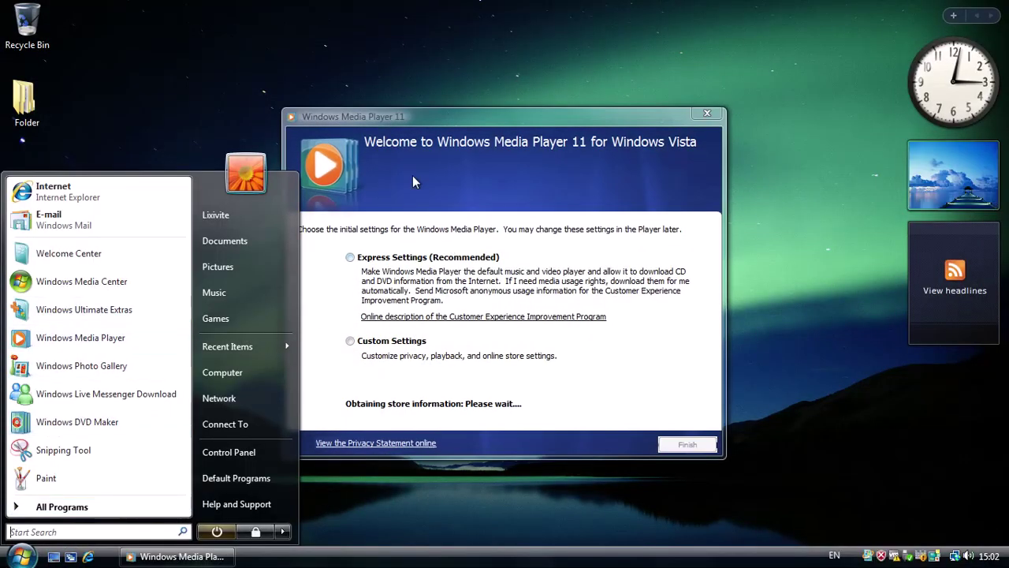
pyautogui.click(440, 225)
pyautogui.click(19, 556)
pyautogui.click(119, 364)
pyautogui.press('super')
pyautogui.click(119, 424)
# - Open Windows Movie Maker and view its About information
pyautogui.press('super')
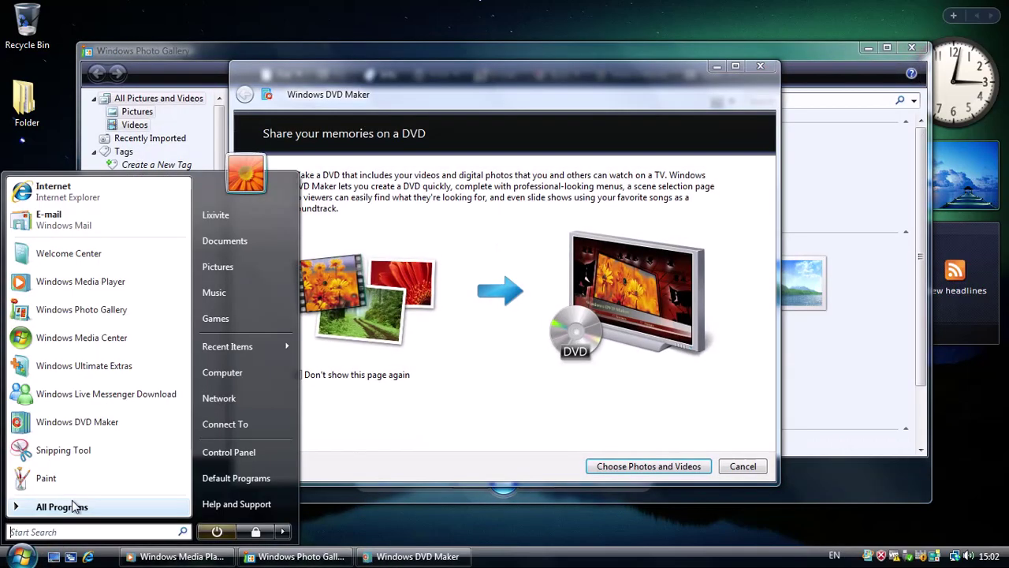
pyautogui.click(71, 505)
pyautogui.click(79, 354)
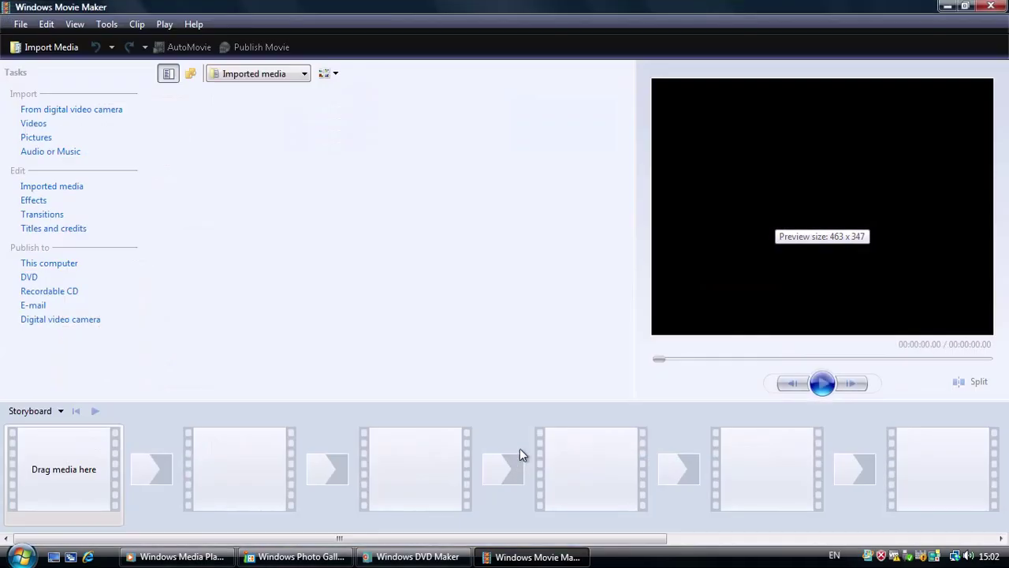
pyautogui.click(193, 24)
pyautogui.click(248, 94)
pyautogui.click(299, 329)
# - Close Movie Maker, DVD Maker, Photo Gallery and the Media Player setup, and refresh the desktop
pyautogui.click(992, 7)
pyautogui.click(761, 67)
pyautogui.click(912, 48)
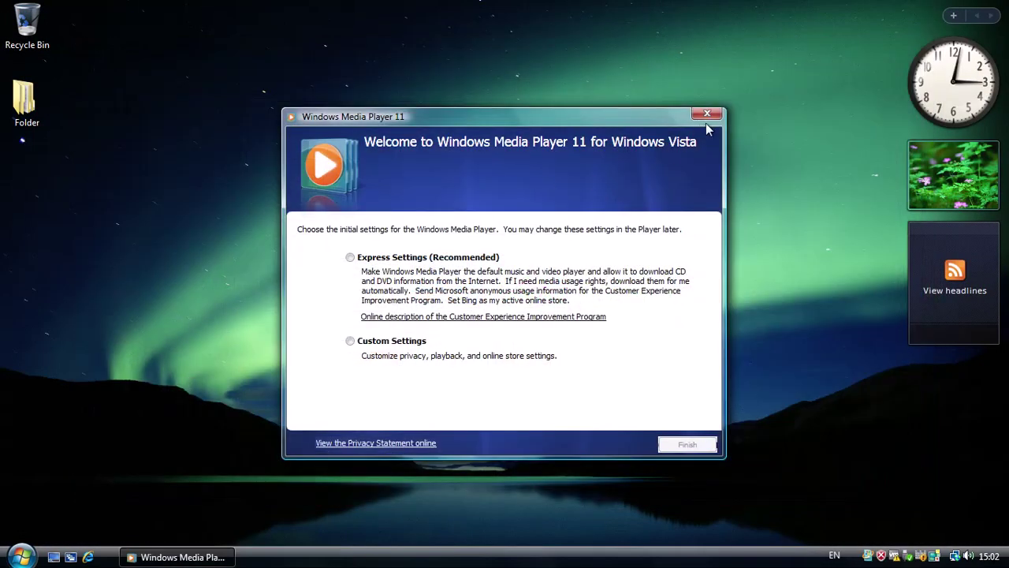
pyautogui.click(708, 116)
pyautogui.rightClick(602, 128)
pyautogui.click(648, 169)
# - Open the inexperience_patcher folder on the desktop and bring up the all-users compatibility settings of Inexperience 0.7.2.exe
pyautogui.doubleClick(471, 181)
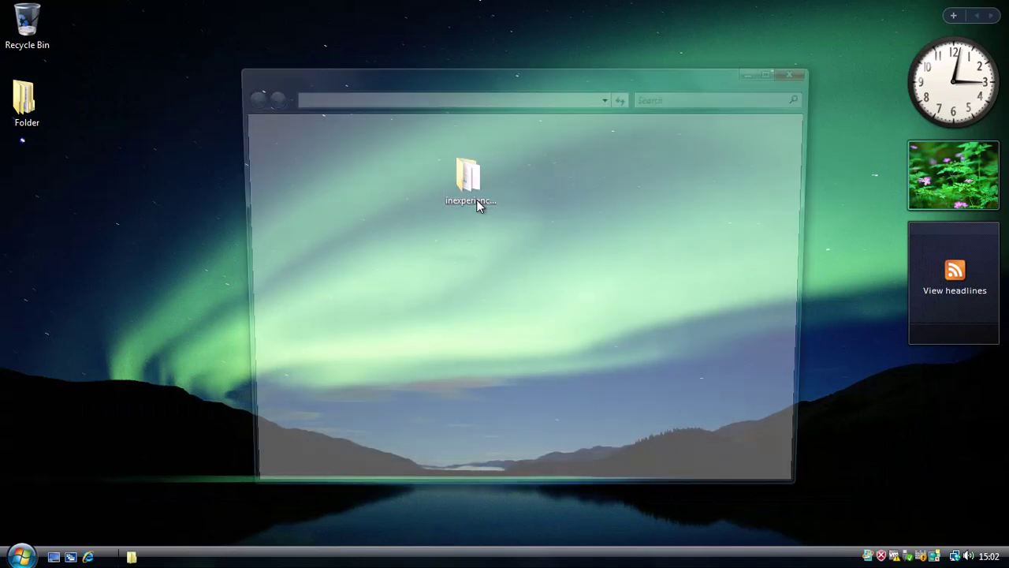
pyautogui.rightClick(337, 159)
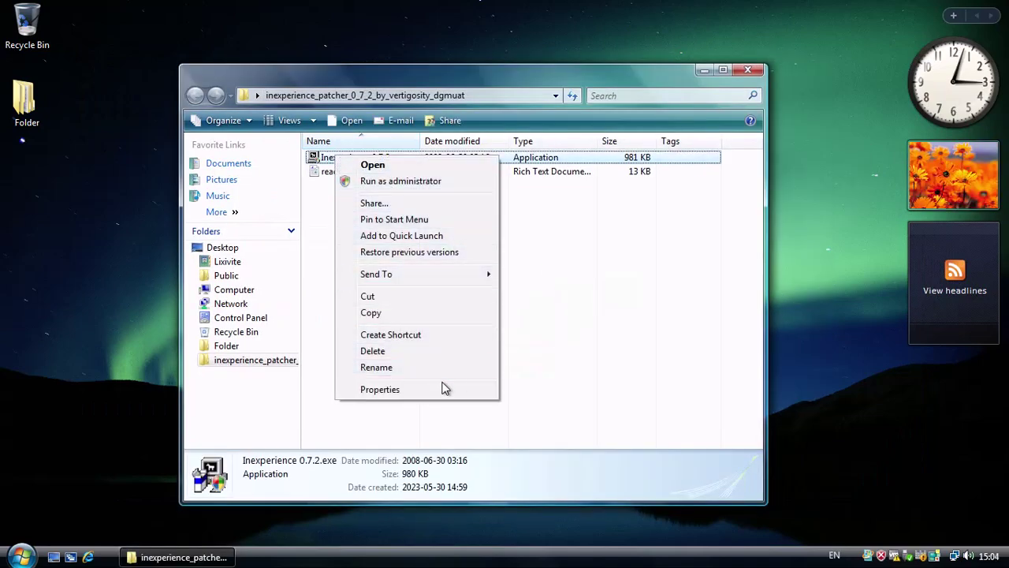
pyautogui.click(420, 396)
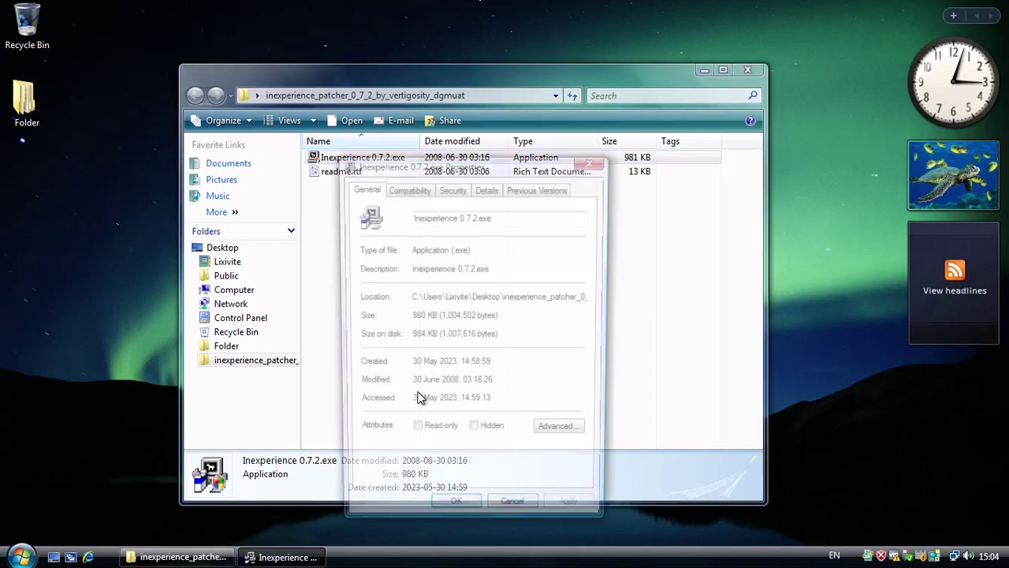
pyautogui.click(422, 196)
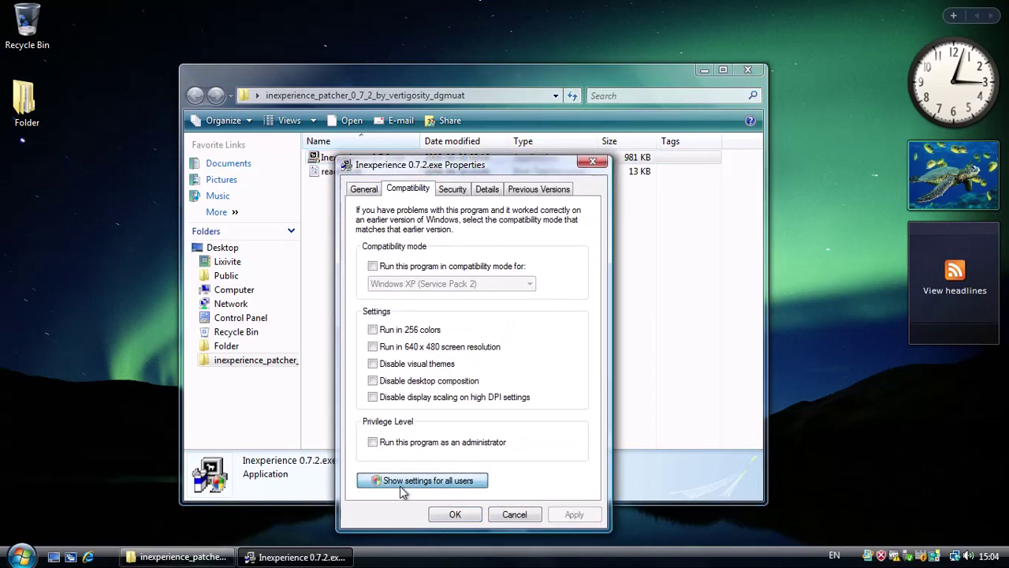
pyautogui.click(403, 482)
pyautogui.click(527, 366)
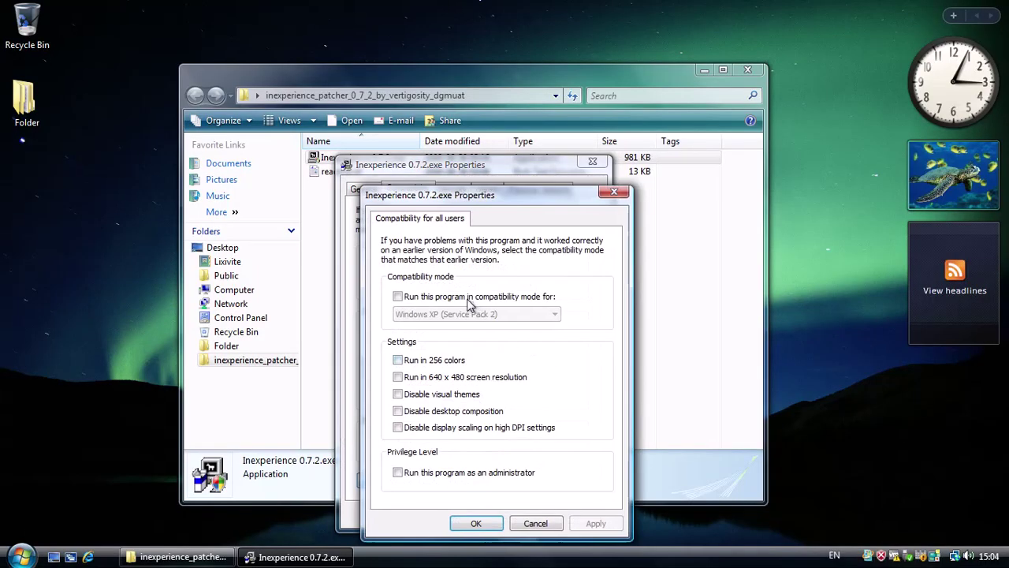
# - Set Inexperience 0.7.2.exe to run in Windows XP (Service Pack 2) compatibility mode and as an administrator for all users
pyautogui.click(397, 296)
pyautogui.click(449, 314)
pyautogui.click(586, 376)
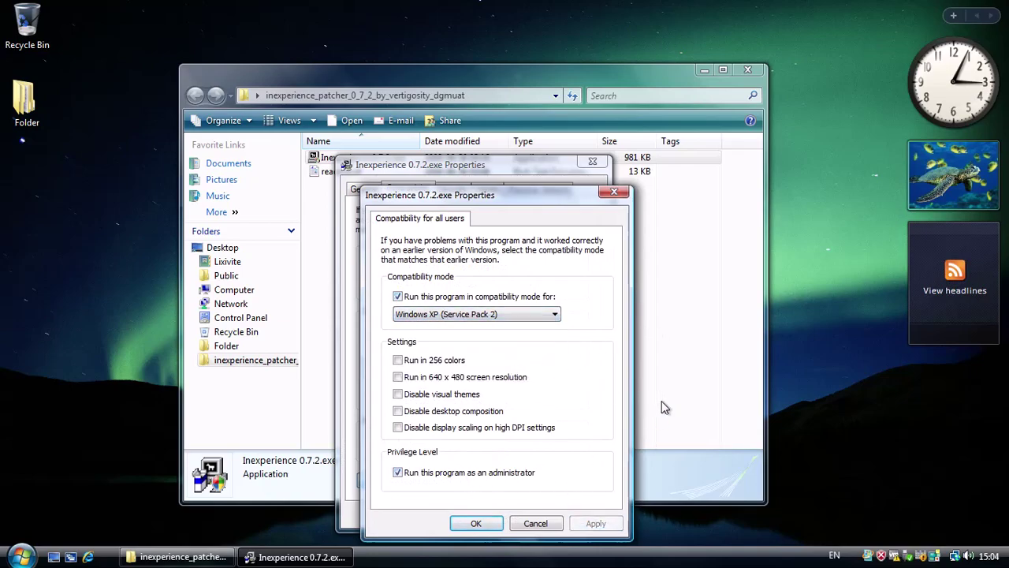
pyautogui.click(479, 528)
pyautogui.click(452, 513)
# - Launch Inexperience 0.7.2.exe and allow it to run with elevated permission
pyautogui.click(364, 160)
pyautogui.doubleClick(364, 162)
pyautogui.click(436, 335)
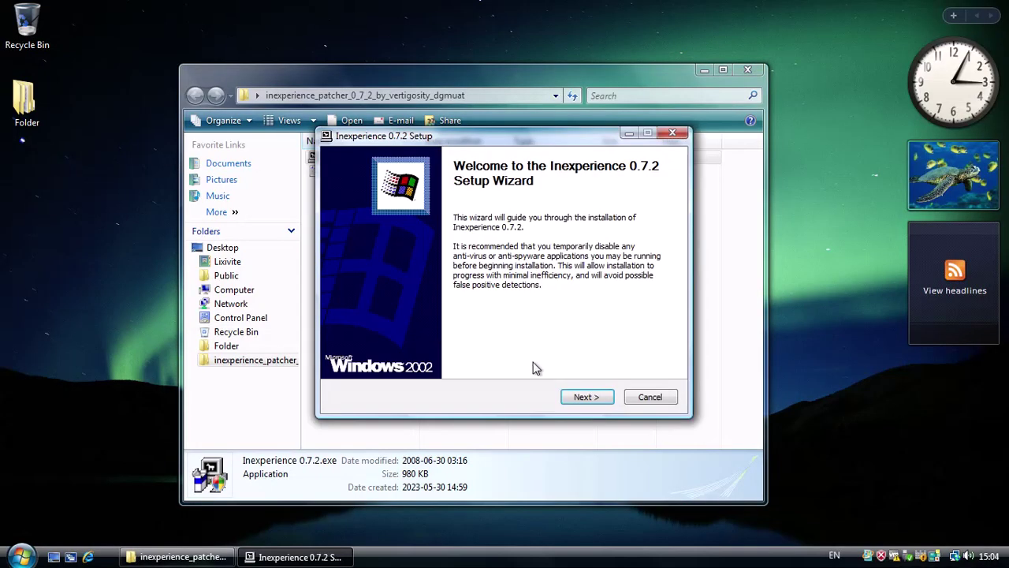
# - Go through the Inexperience 0.7.2 setup wizard and its read me, and install with all components selected
pyautogui.click(592, 399)
pyautogui.click(588, 397)
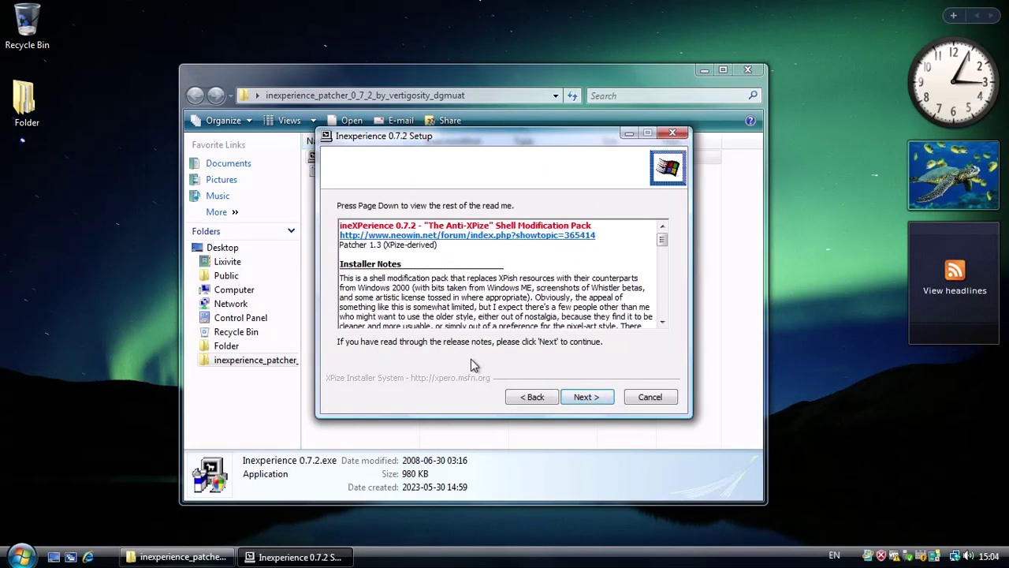
pyautogui.scroll(-2, 593, 314)
pyautogui.scroll(2, 593, 314)
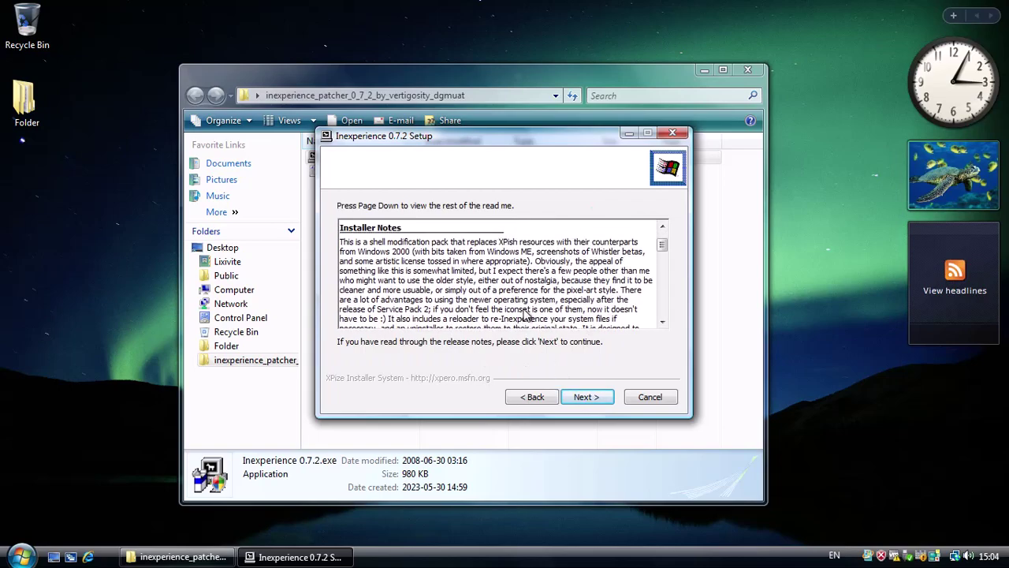
pyautogui.click(586, 396)
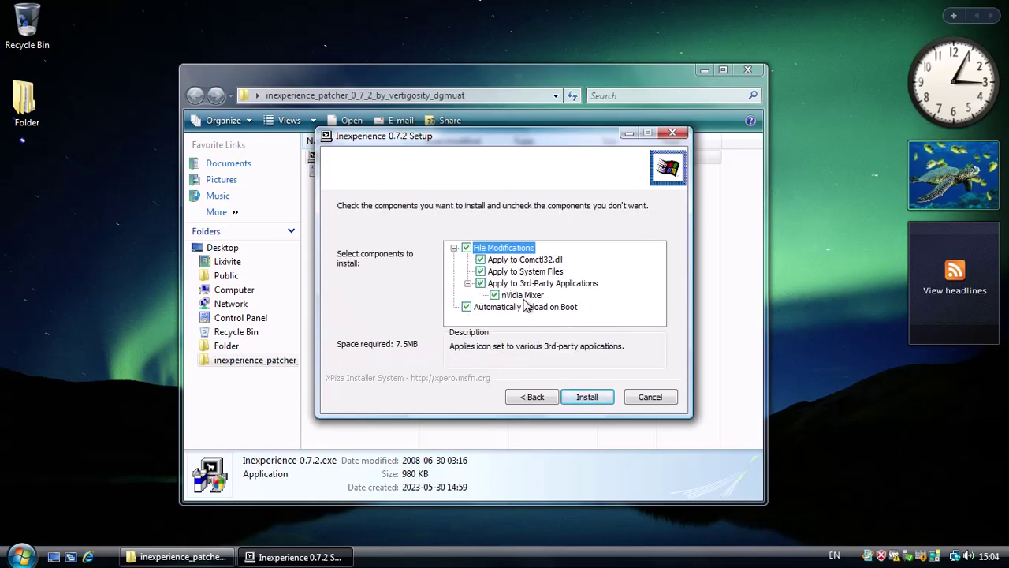
pyautogui.click(588, 396)
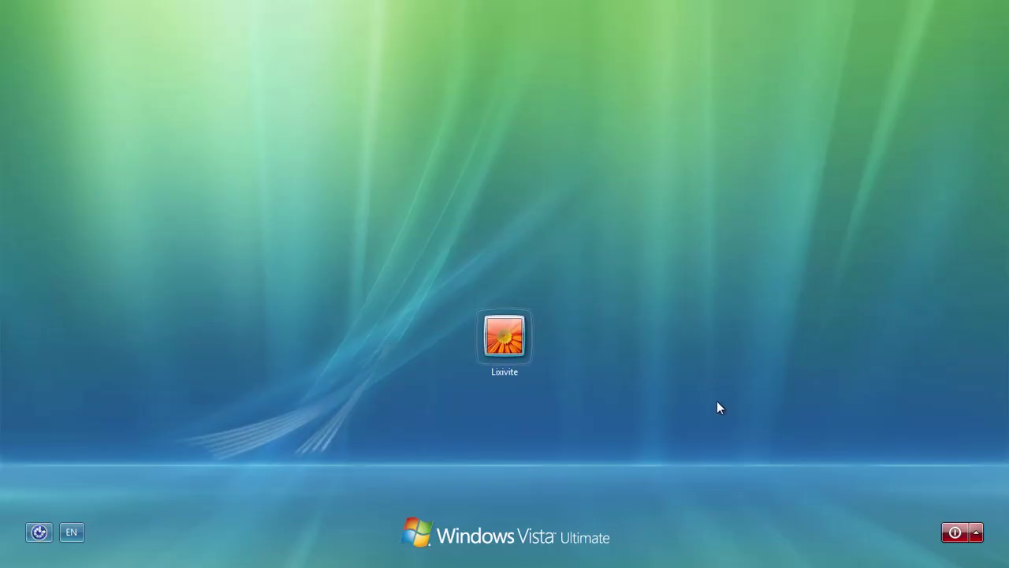
# - View the input language and Ease of Access options on the logon screen, and cancel without changing any
pyautogui.click(72, 532)
pyautogui.click(38, 533)
pyautogui.click(38, 533)
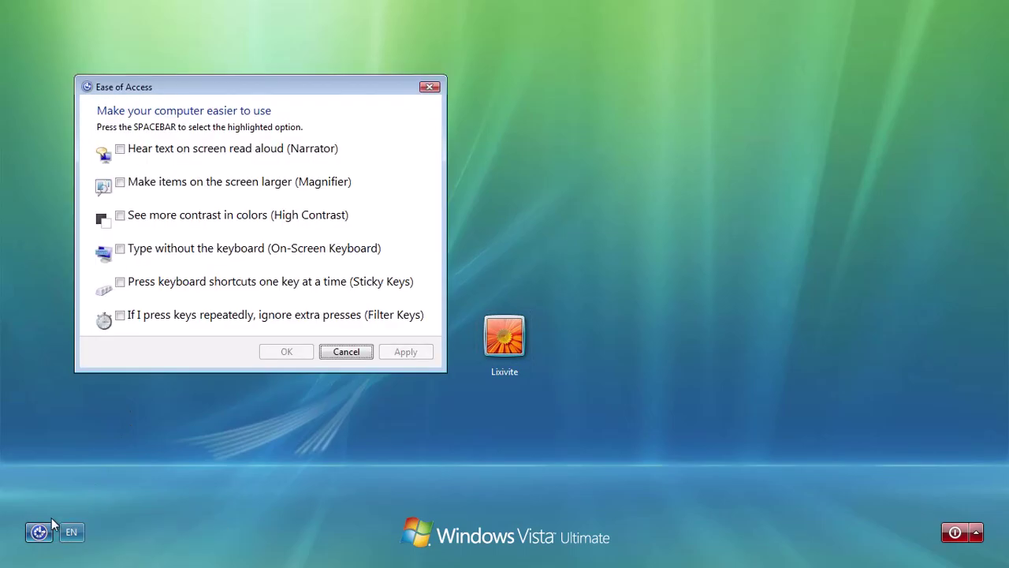
pyautogui.click(353, 355)
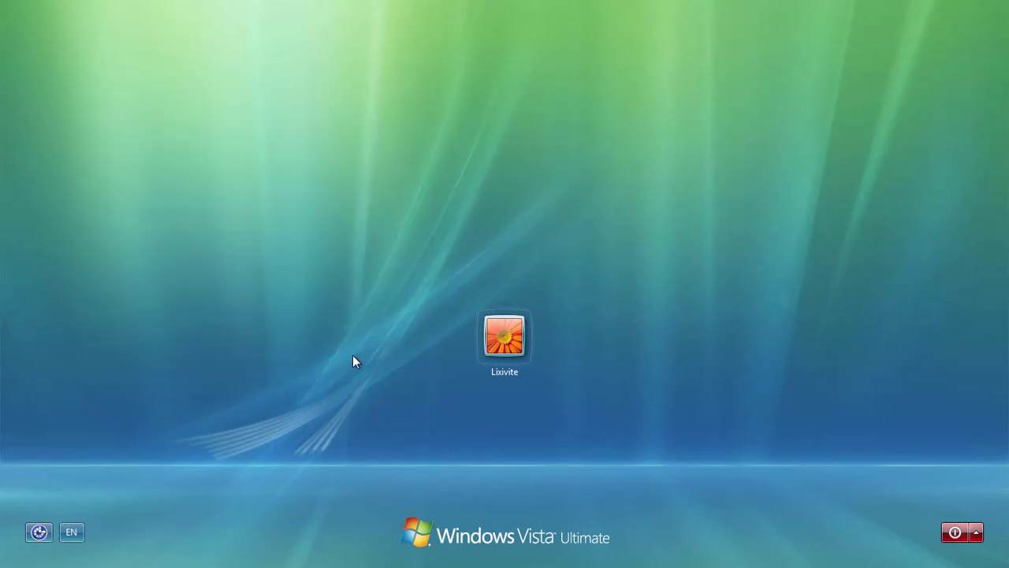
# - Log on to the user account and open Calculator from the Accessories programs
pyautogui.click(500, 352)
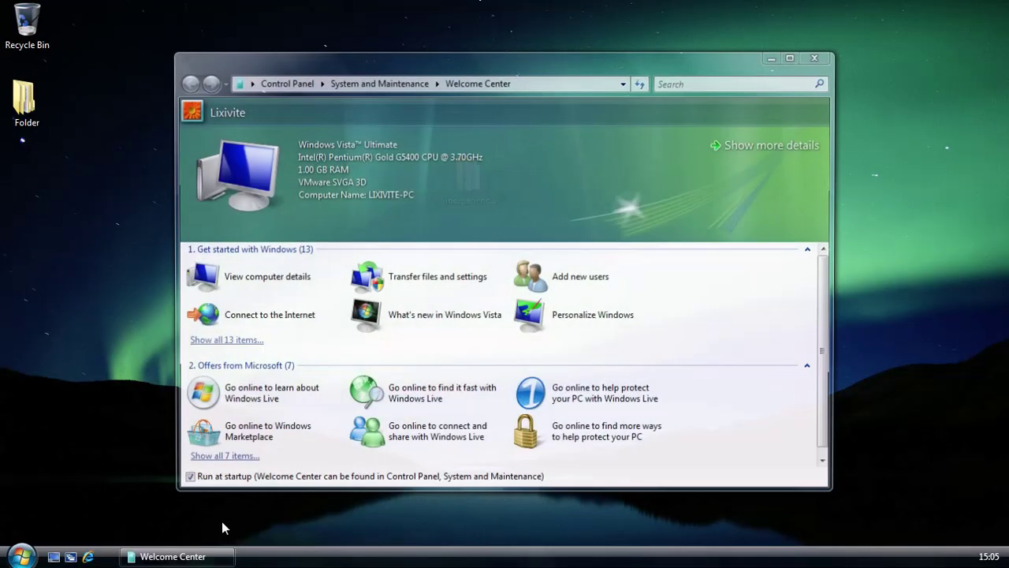
pyautogui.click(22, 557)
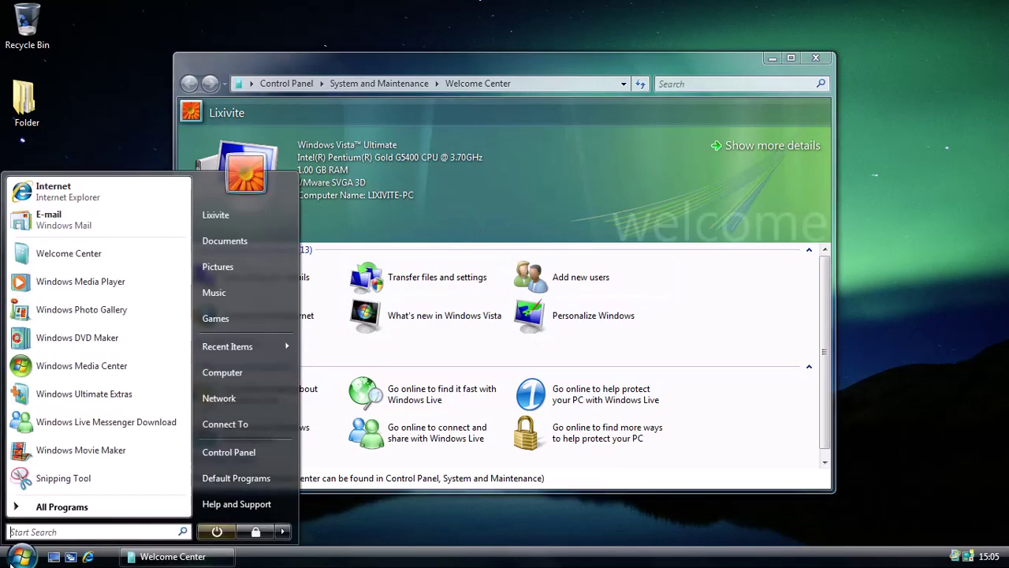
pyautogui.click(55, 504)
pyautogui.click(47, 397)
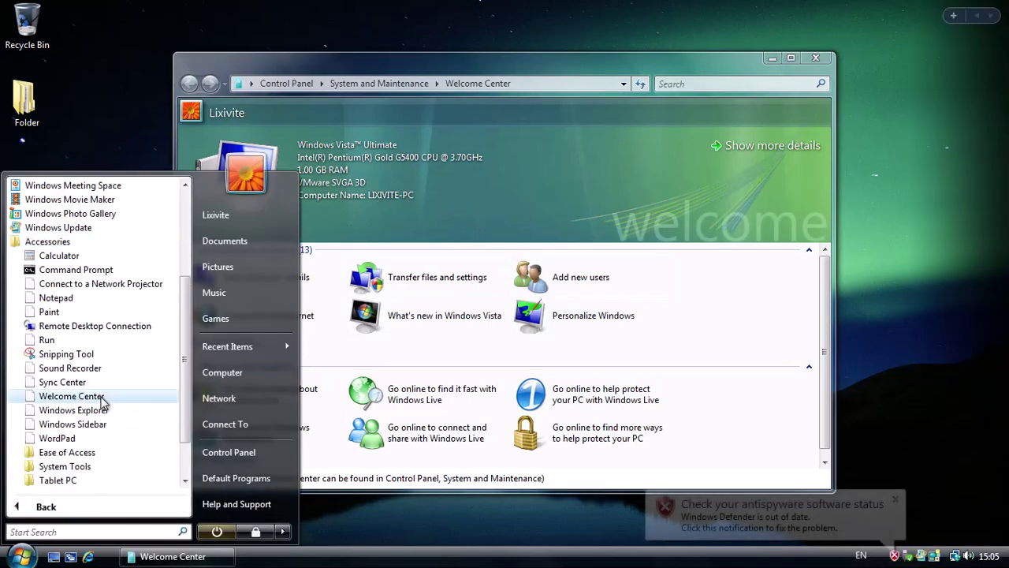
pyautogui.click(112, 257)
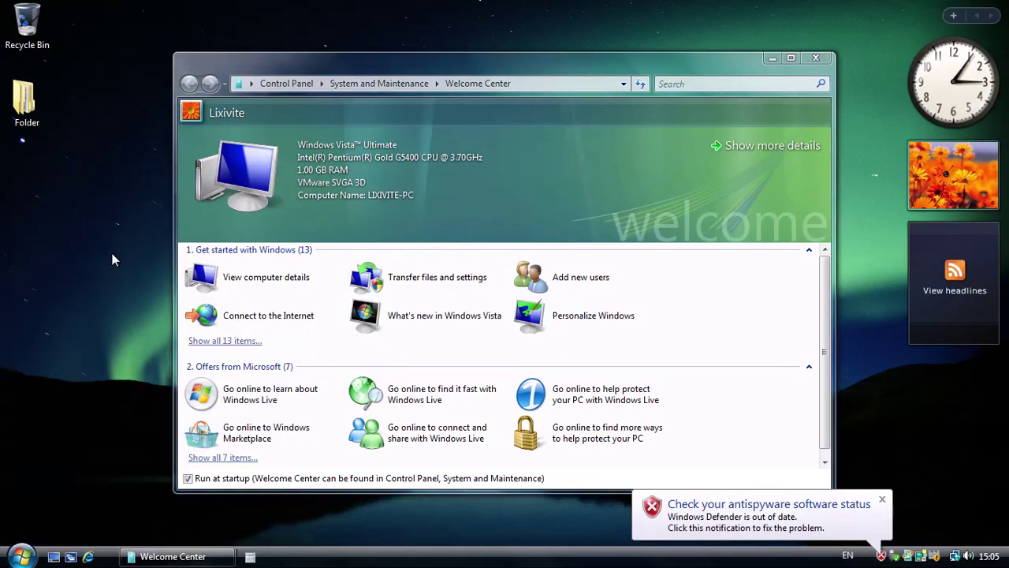
# - View Calculator's About information and move the Calculator window aside
pyautogui.click(91, 45)
pyautogui.click(119, 81)
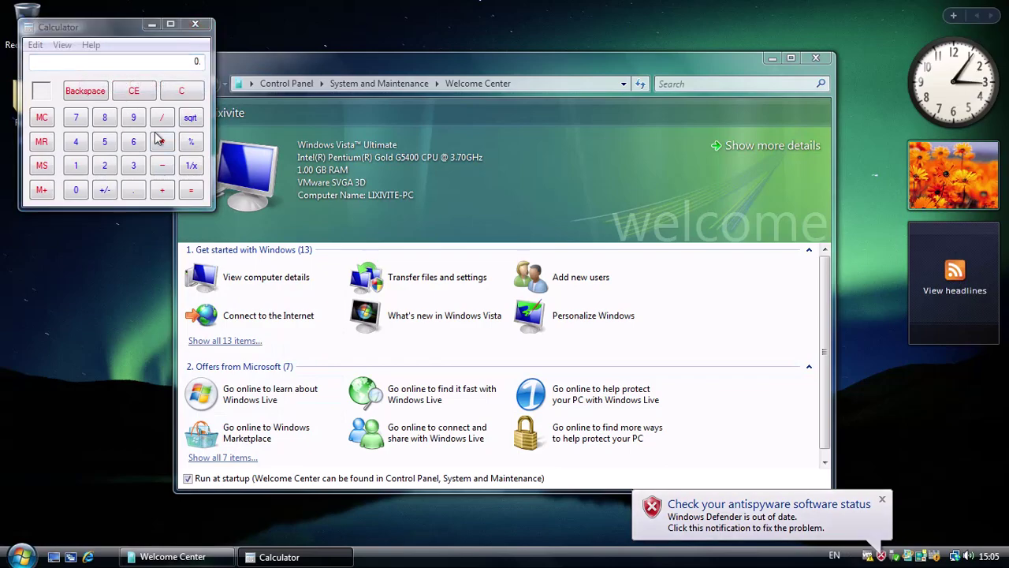
pyautogui.click(353, 87)
pyautogui.moveTo(126, 33); pyautogui.dragTo(220, 89)
pyautogui.click(137, 102)
# - Go up from the Welcome Center to the Control Panel home page in the same window
pyautogui.click(301, 85)
pyautogui.click(301, 84)
pyautogui.click(301, 84)
# - Open Character Map from the System Tools programs to view it, and close it and the Control Panel window
pyautogui.click(22, 555)
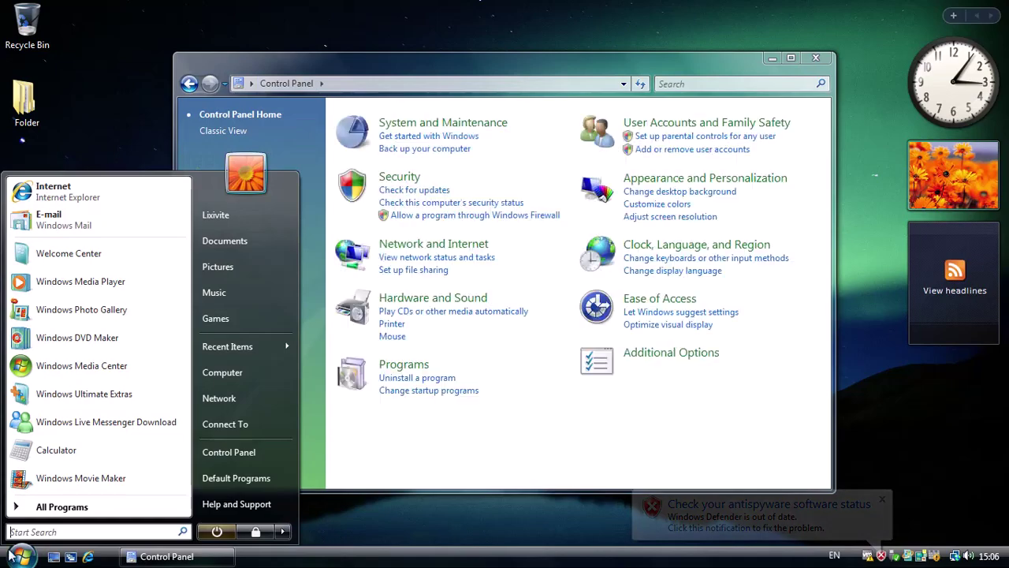
pyautogui.click(69, 510)
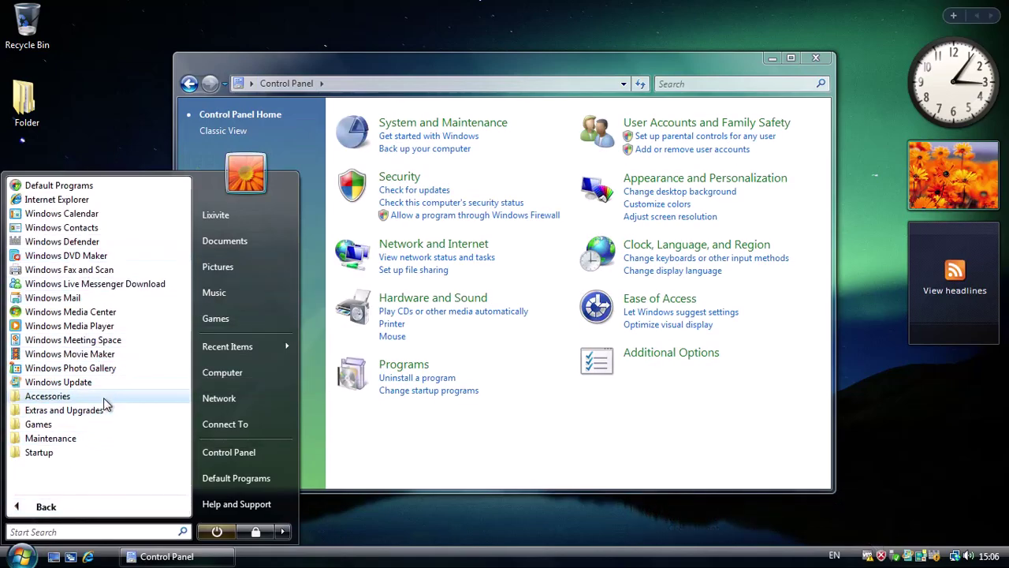
pyautogui.click(56, 396)
pyautogui.click(64, 424)
pyautogui.click(63, 410)
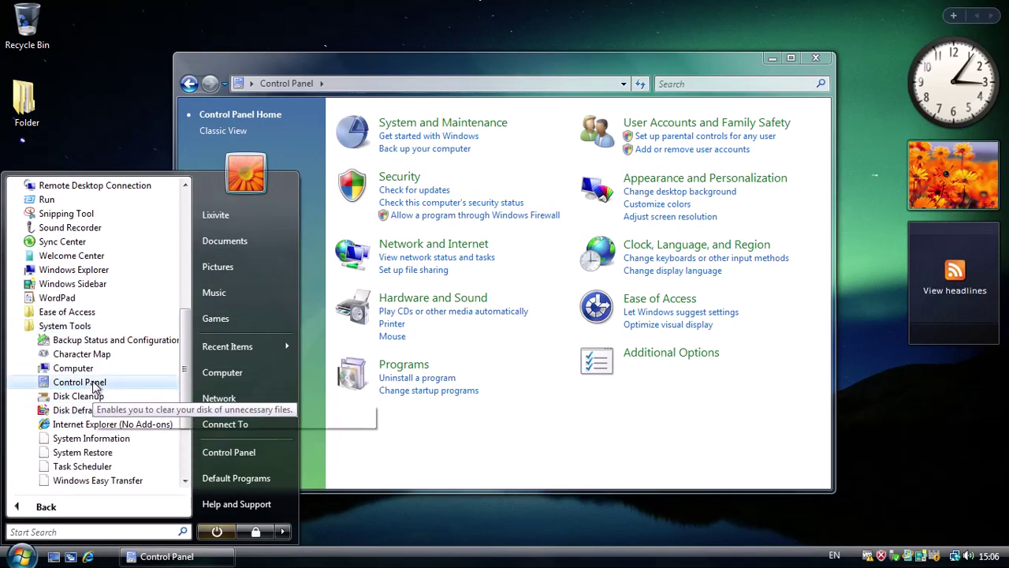
pyautogui.click(99, 313)
pyautogui.click(122, 419)
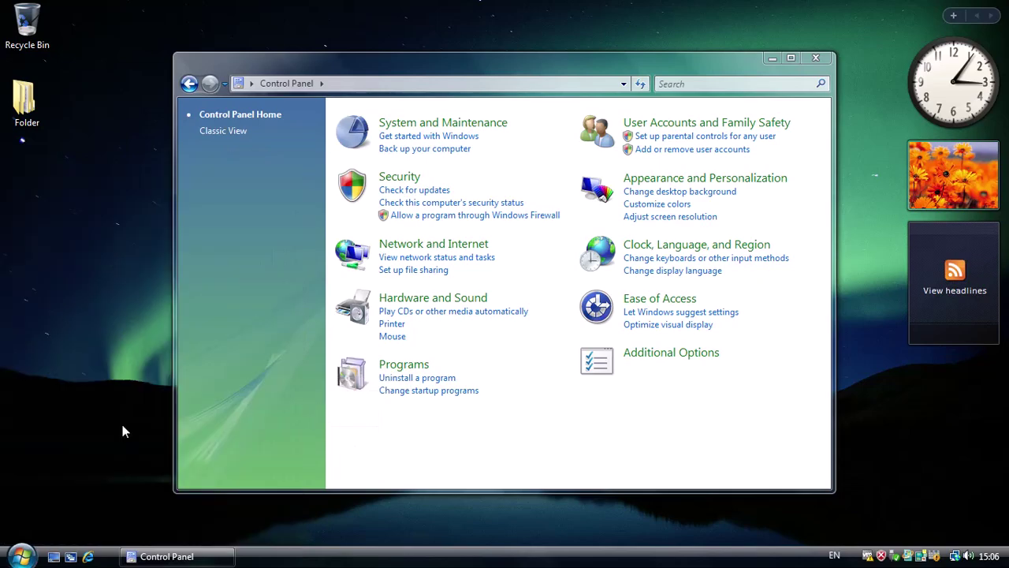
pyautogui.click(327, 55)
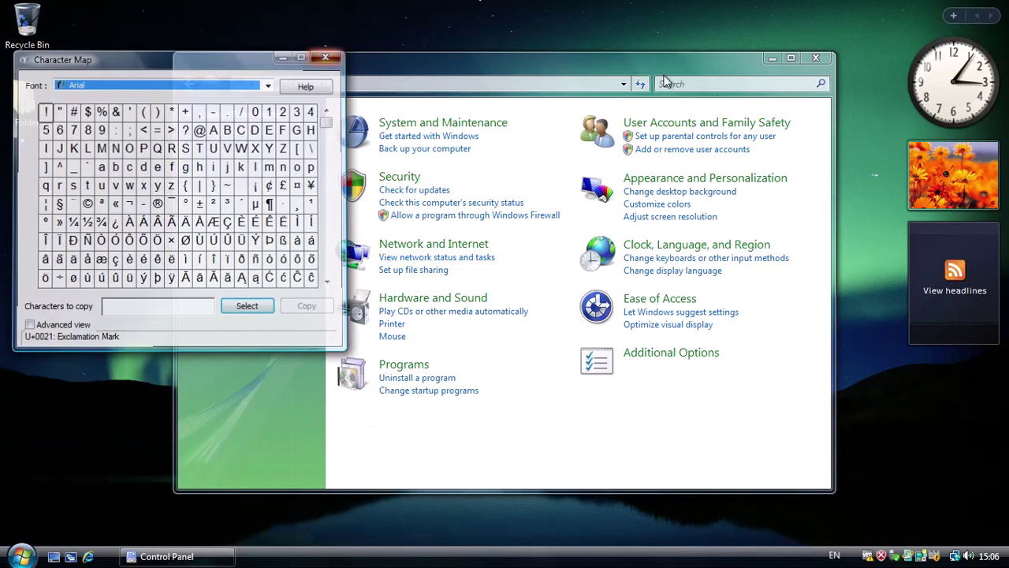
pyautogui.click(816, 58)
# - Open the Inexperience patcher folder and check the all-users compatibility settings of Inexperience 0.7.2.exe
pyautogui.doubleClick(471, 186)
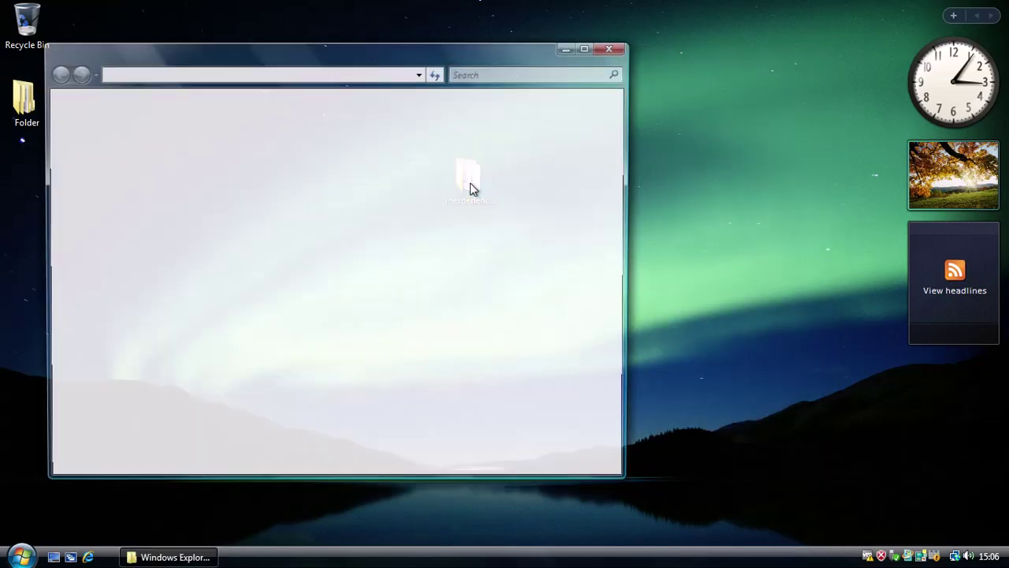
pyautogui.rightClick(364, 140)
pyautogui.click(407, 377)
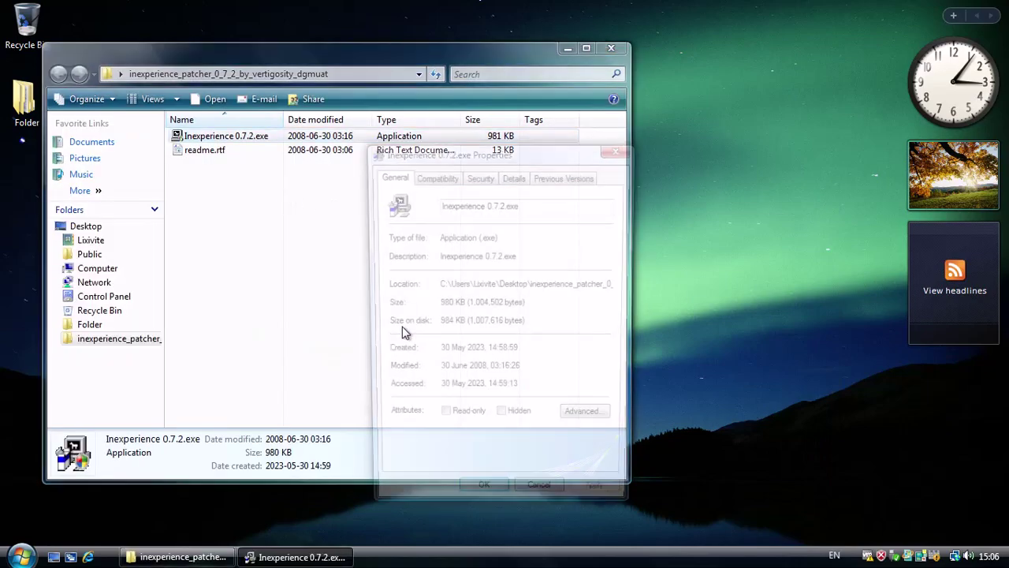
pyautogui.click(436, 177)
pyautogui.click(438, 469)
pyautogui.click(543, 357)
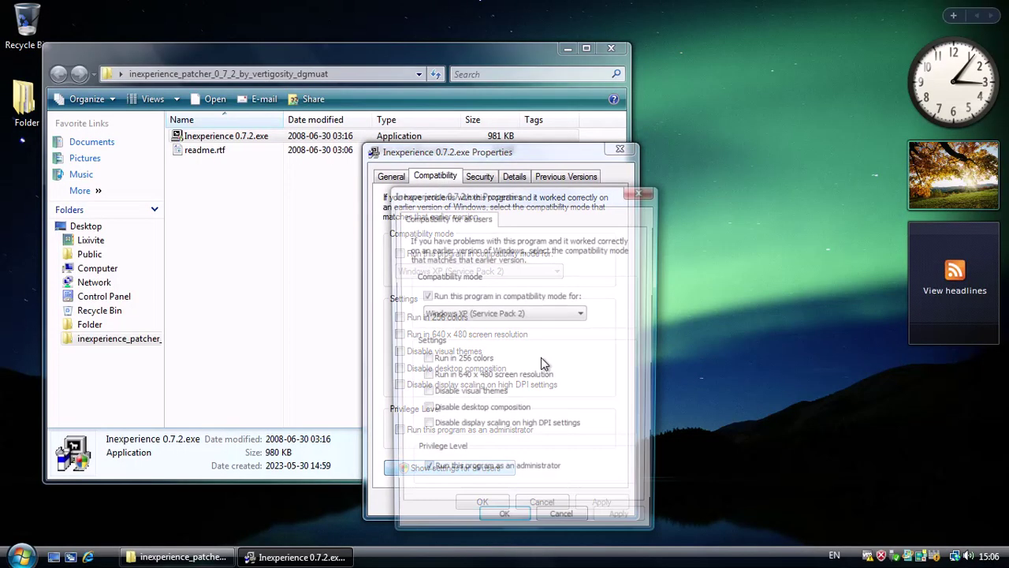
pyautogui.click(504, 525)
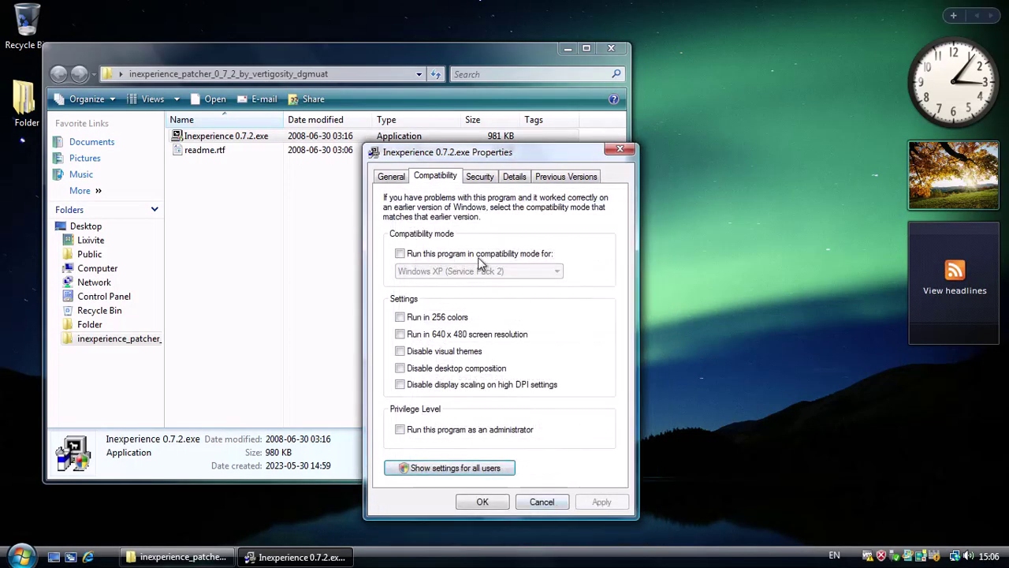
# - Set Inexperience 0.7.2.exe to Windows XP (Service Pack 2) compatibility mode and to run as an administrator for the current user
pyautogui.click(438, 253)
pyautogui.click(452, 269)
pyautogui.click(452, 324)
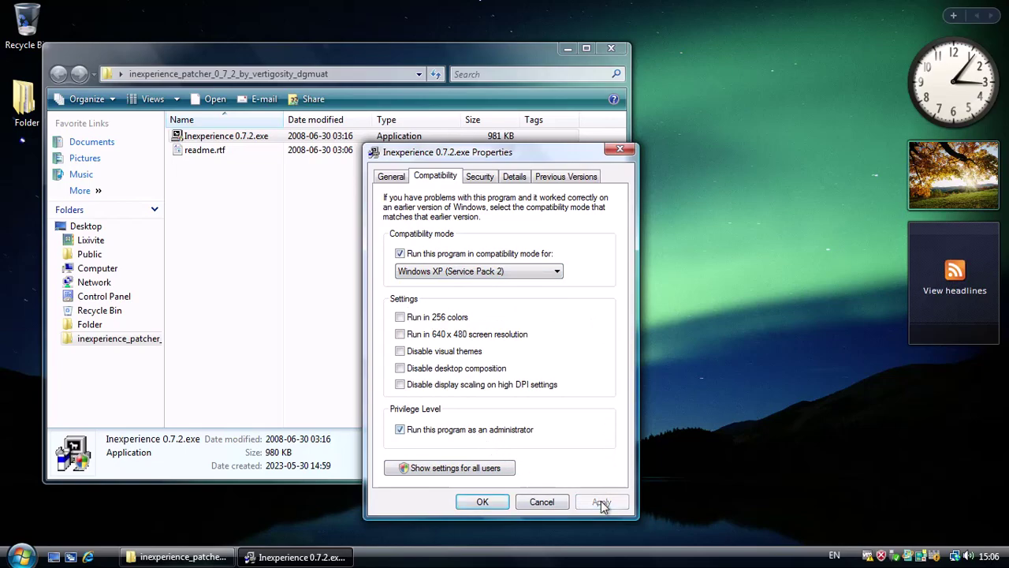
pyautogui.click(485, 501)
# - Run Inexperience 0.7.2.exe as administrator and allow the elevated permission
pyautogui.rightClick(202, 138)
pyautogui.click(253, 160)
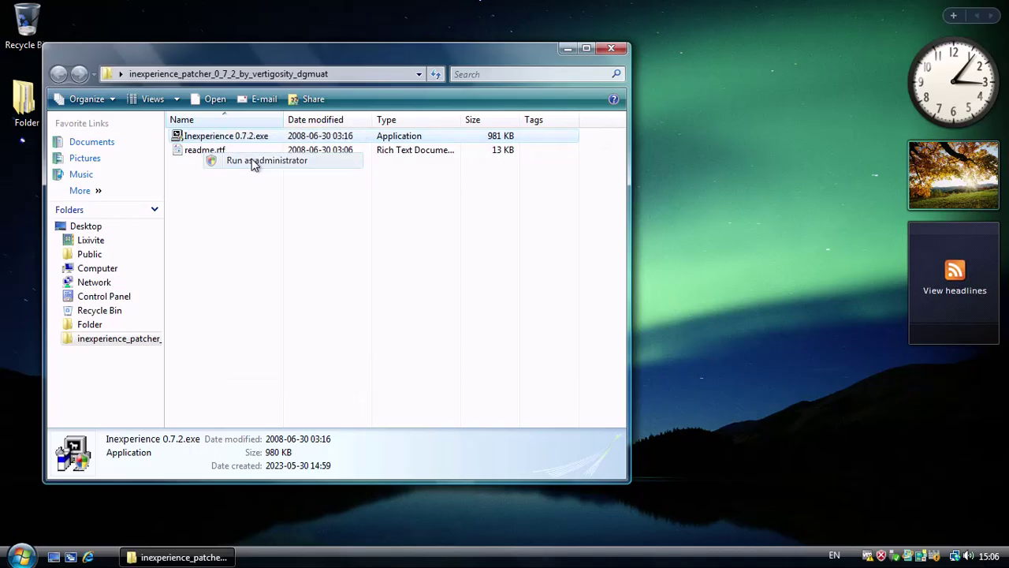
pyautogui.click(368, 313)
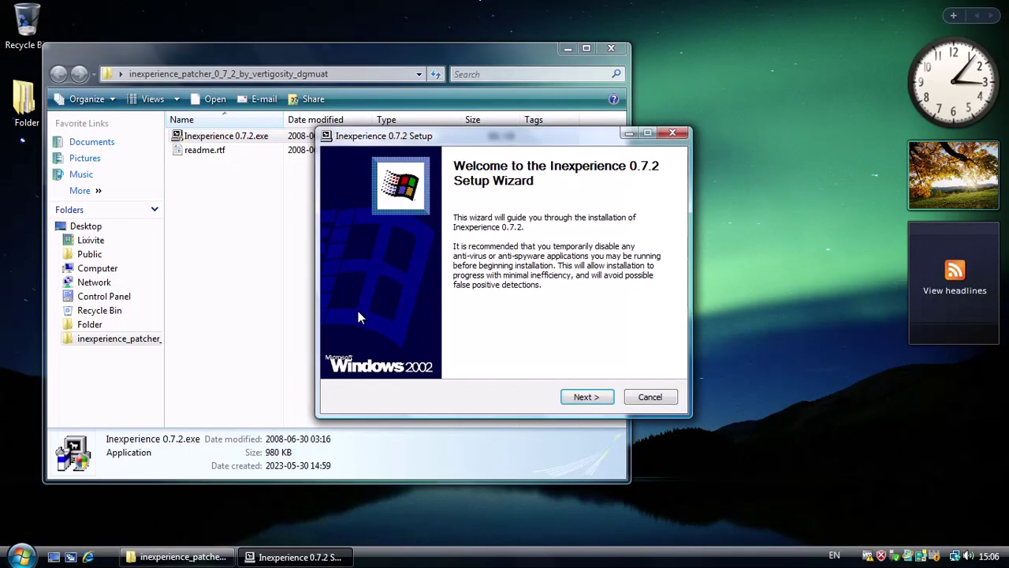
# - Continue through the Inexperience 0.7.2 setup wizard's welcome and read me pages and proceed with the installation
pyautogui.click(587, 396)
pyautogui.click(587, 396)
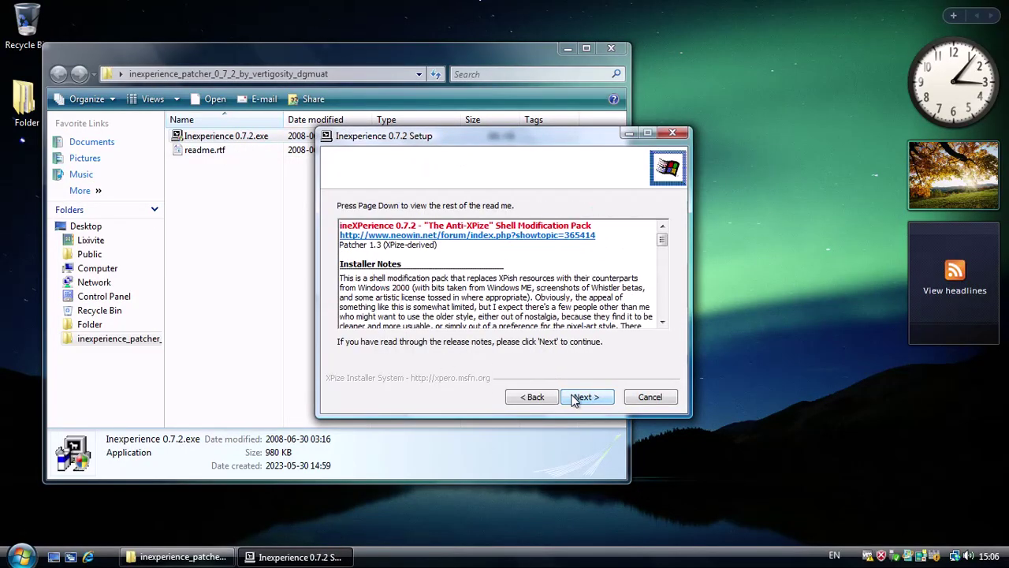
pyautogui.click(586, 397)
pyautogui.press('Return')
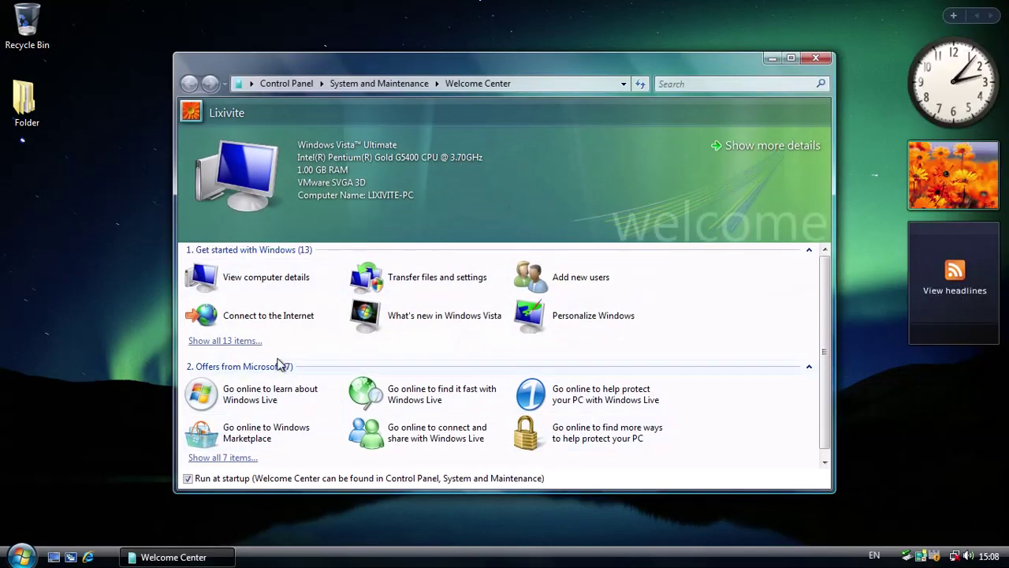
# - Show all items in the Welcome Center's sections to check their icons, and close the Welcome Center
pyautogui.click(225, 340)
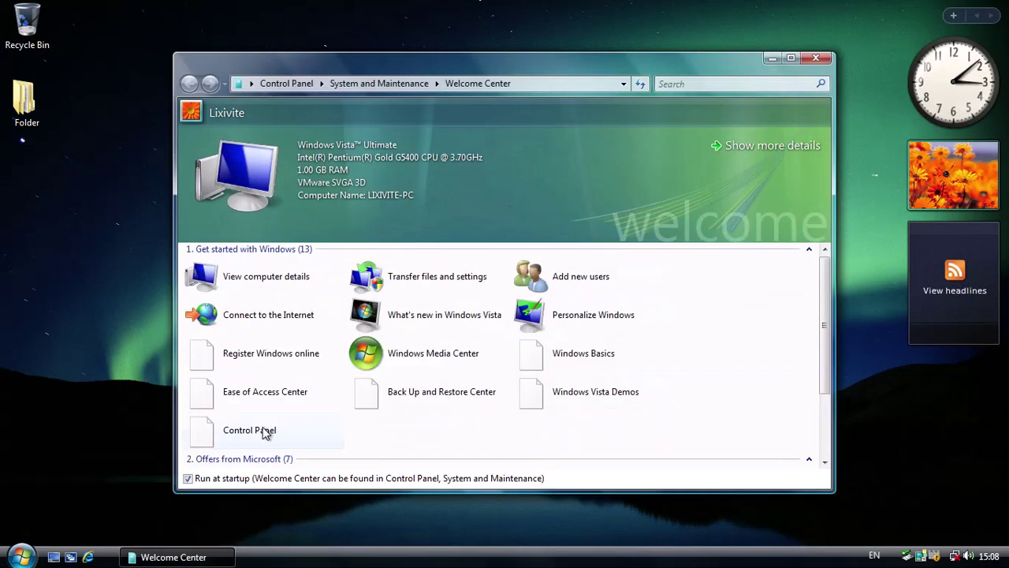
pyautogui.scroll(-3, 260, 434)
pyautogui.click(241, 448)
pyautogui.click(817, 59)
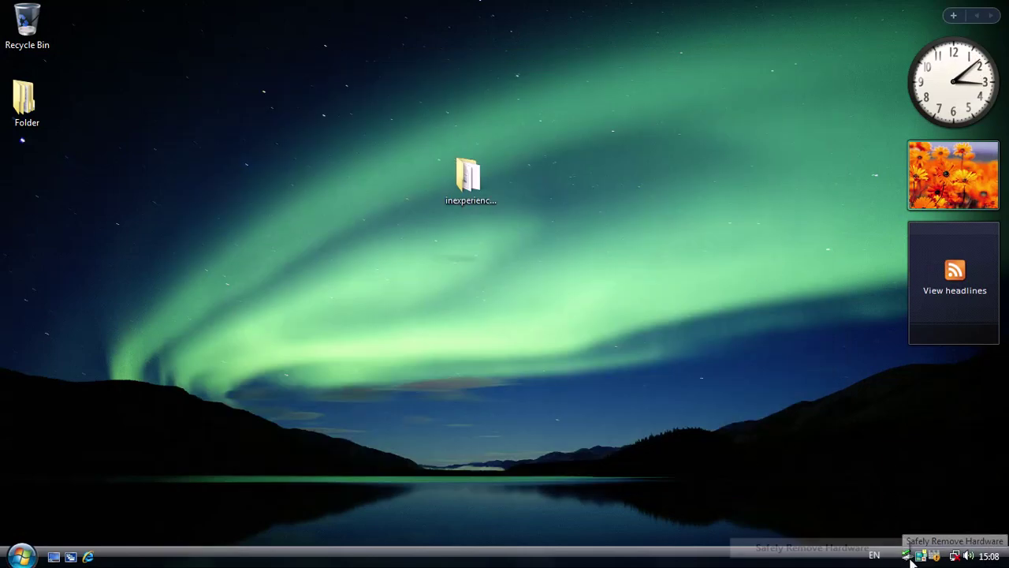
# - Look through the pages of the taskbar clock's date and time settings, and close them
pyautogui.click(989, 556)
pyautogui.click(832, 523)
pyautogui.click(191, 119)
pyautogui.click(252, 118)
pyautogui.click(347, 406)
# - Open Character Map and Calculator from the Start menu
pyautogui.press('super')
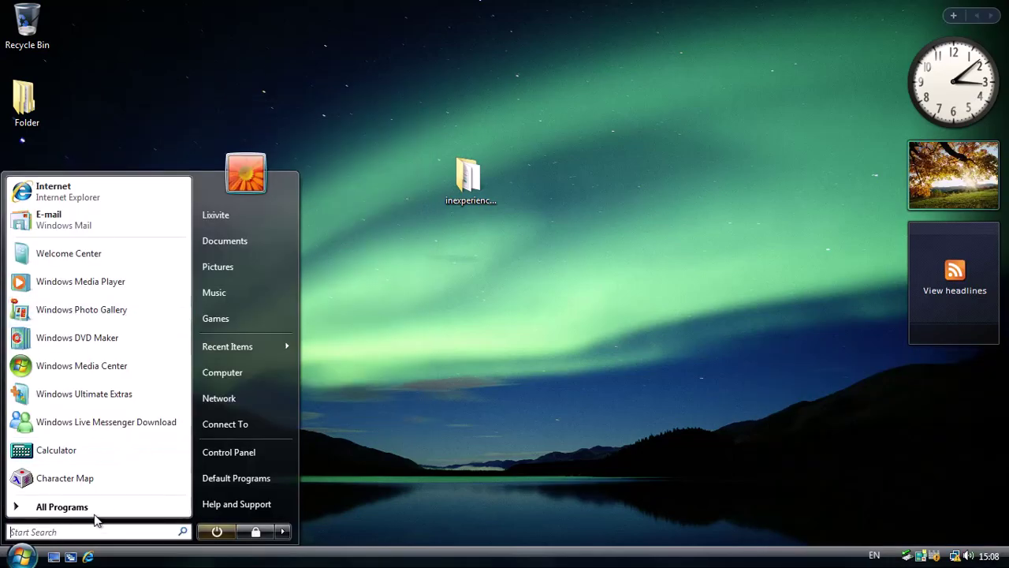
pyautogui.click(97, 518)
pyautogui.click(47, 401)
pyautogui.click(40, 509)
pyautogui.click(91, 479)
pyautogui.click(22, 555)
pyautogui.click(71, 450)
# - View Calculator's About information and turn on Advanced view in Character Map
pyautogui.click(142, 97)
pyautogui.click(174, 137)
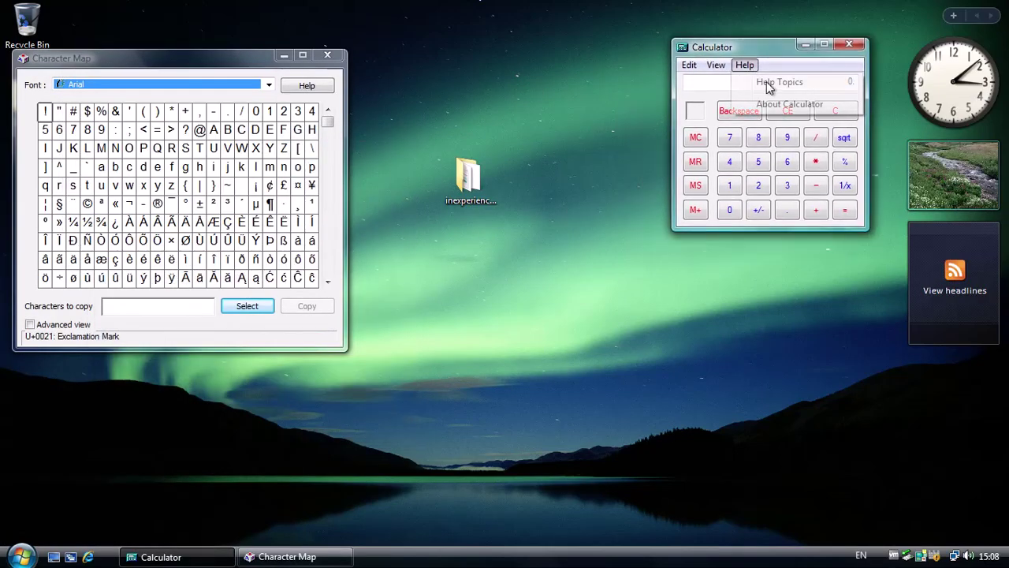
pyautogui.click(60, 322)
pyautogui.moveTo(867, 104); pyautogui.dragTo(680, 227)
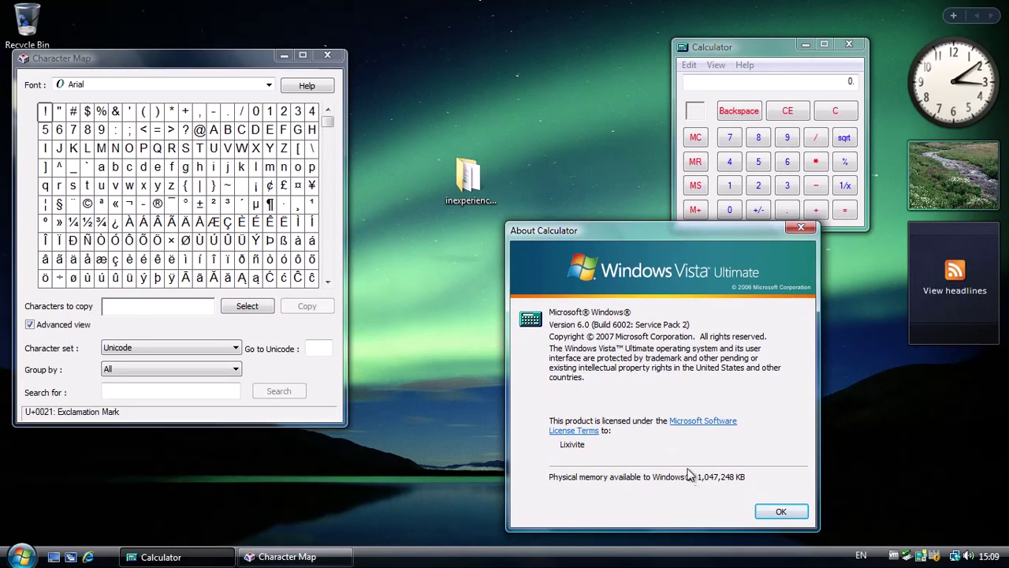
pyautogui.click(781, 511)
# - Look through Calculator's menus and open its Help Topics, declining the latest online help content
pyautogui.click(689, 65)
pyautogui.click(737, 93)
pyautogui.moveTo(733, 49); pyautogui.dragTo(464, 85)
pyautogui.click(447, 99)
pyautogui.click(481, 115)
pyautogui.click(479, 99)
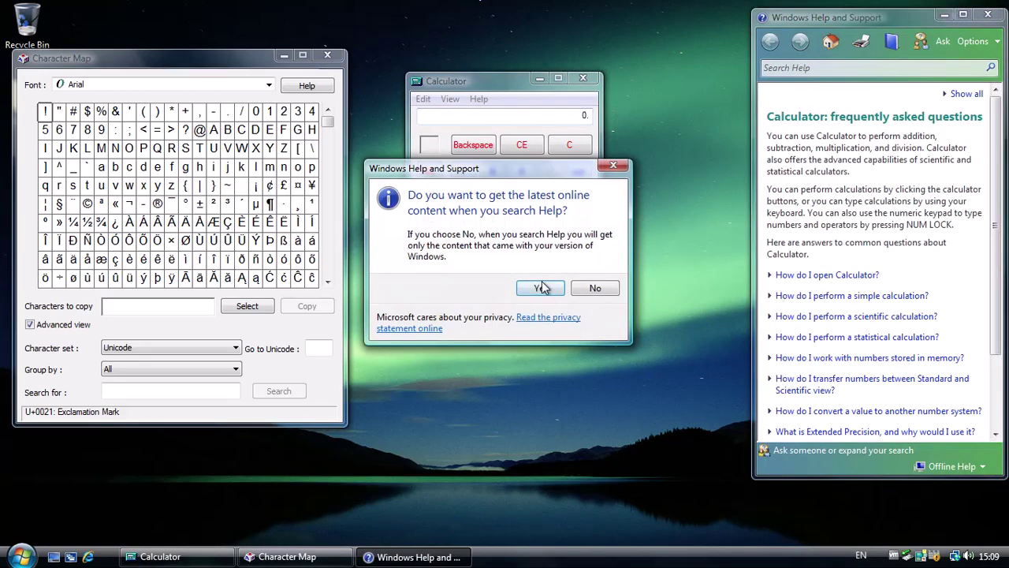
pyautogui.click(593, 287)
# - Expand all answers on the Calculator frequently asked questions page and read down through them
pyautogui.click(970, 95)
pyautogui.scroll(-5, 882, 293)
pyautogui.scroll(-20, 883, 293)
pyautogui.scroll(-20, 914, 200)
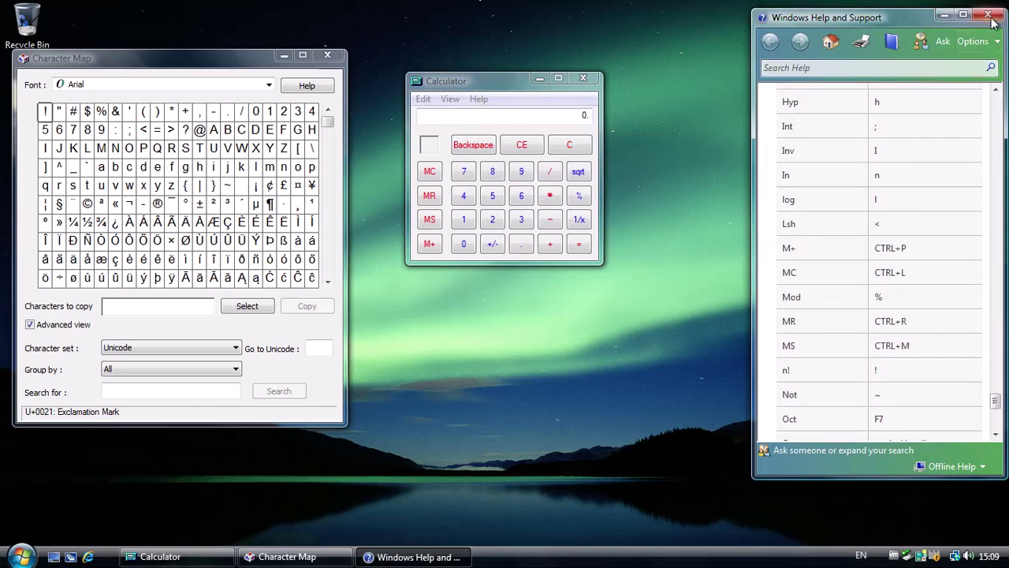
# - Close the Windows Help and Support, Calculator and Character Map windows
pyautogui.click(988, 15)
pyautogui.click(584, 78)
pyautogui.click(327, 54)
# - Open Windows Help and Support from the Maintenance programs to view its home page
pyautogui.click(21, 556)
pyautogui.click(93, 511)
pyautogui.click(73, 432)
pyautogui.click(118, 454)
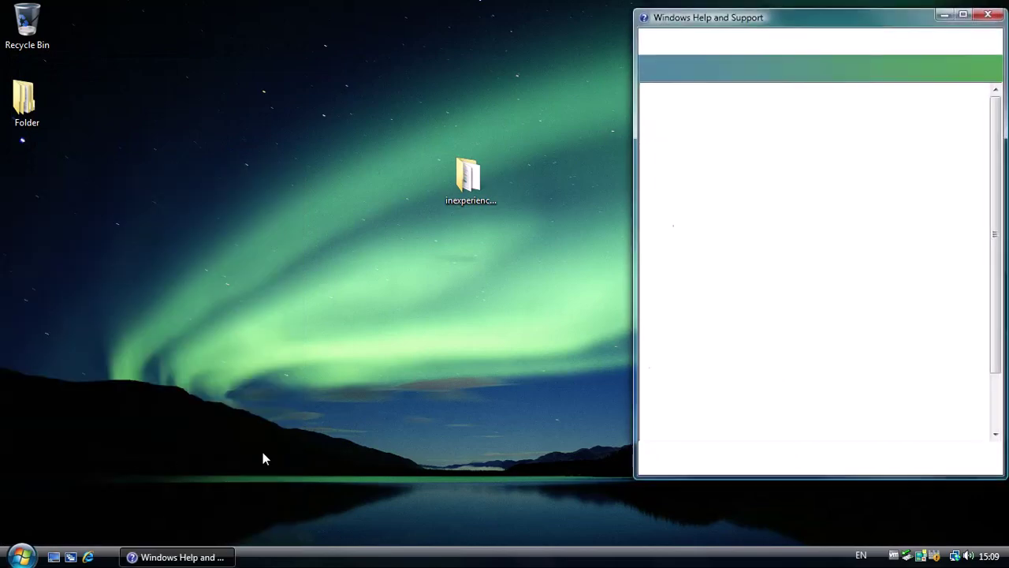
# - Explore the all-users Start Menu folder and open the help page on working with folders from it
pyautogui.click(21, 555)
pyautogui.click(92, 507)
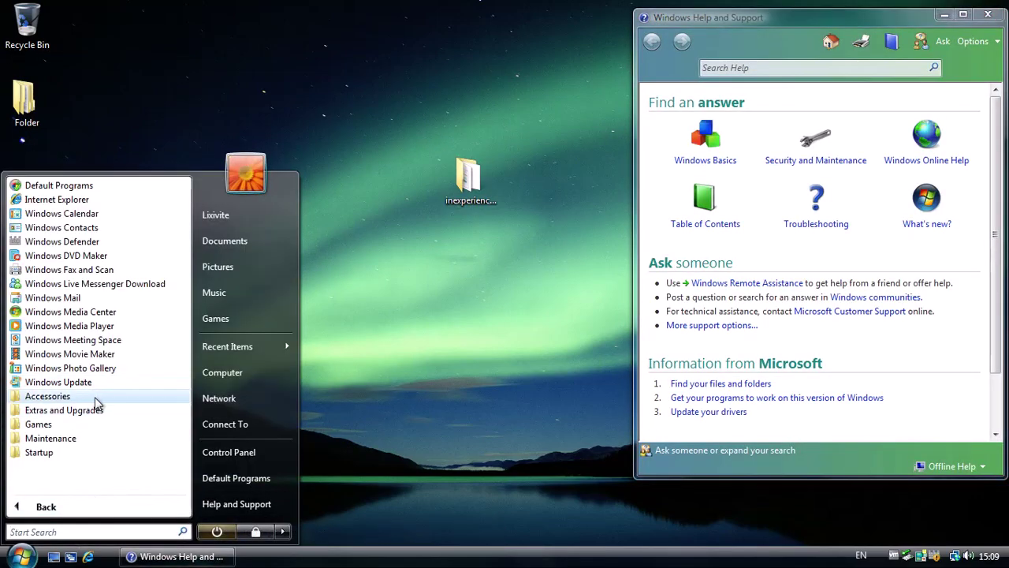
pyautogui.click(96, 398)
pyautogui.rightClick(83, 243)
pyautogui.rightClick(66, 511)
pyautogui.click(132, 478)
pyautogui.click(127, 476)
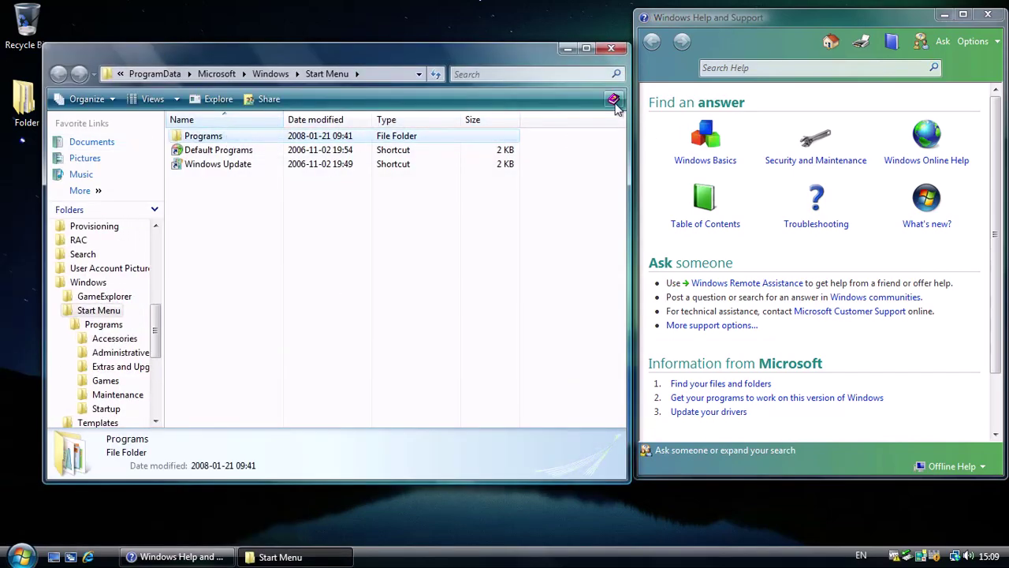
pyautogui.click(614, 101)
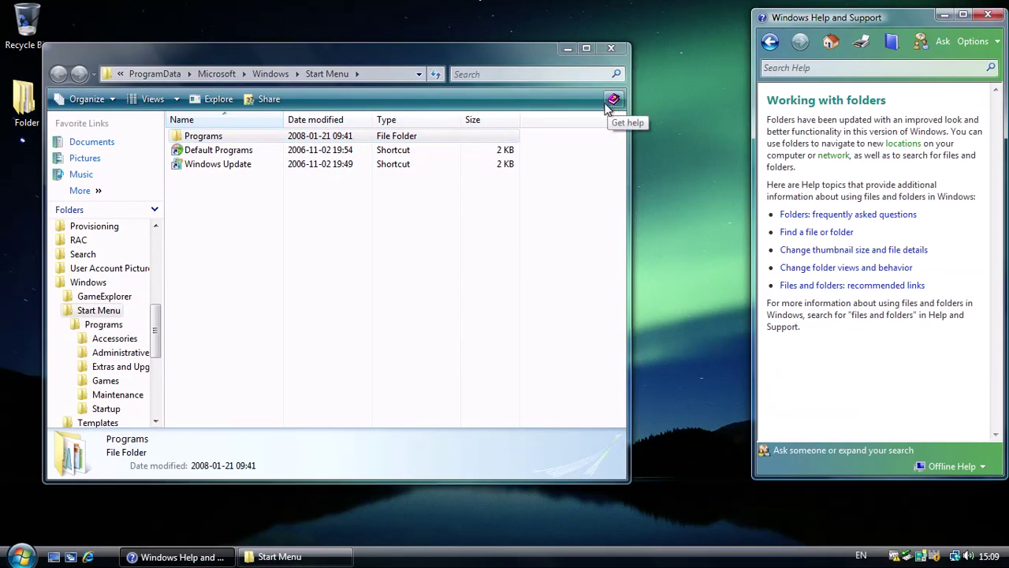
# - Open the Programs folder, show its contents as large icons, and maximize the window
pyautogui.doubleClick(202, 136)
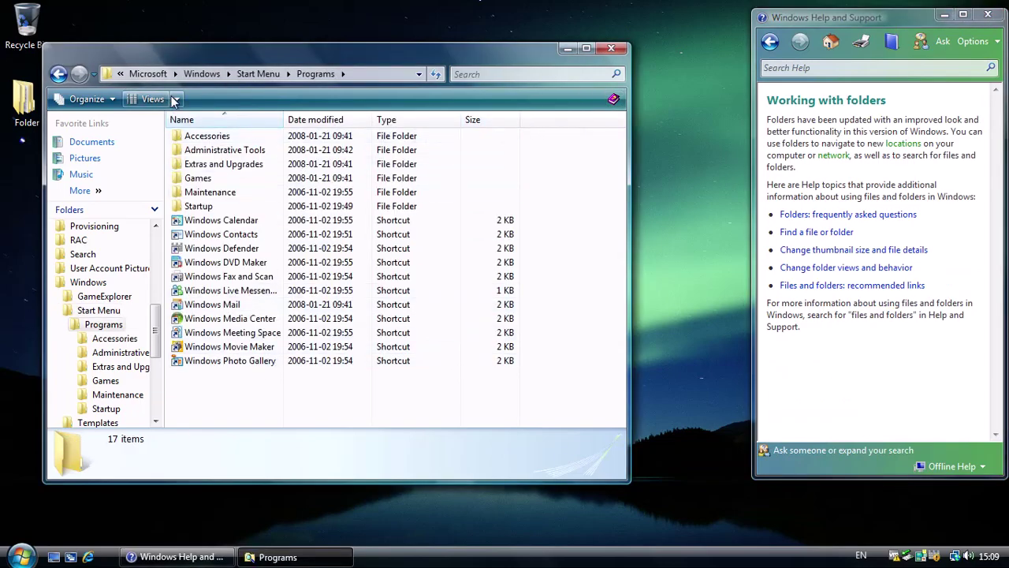
pyautogui.click(174, 100)
pyautogui.click(216, 48)
pyautogui.scroll(-2, 425, 332)
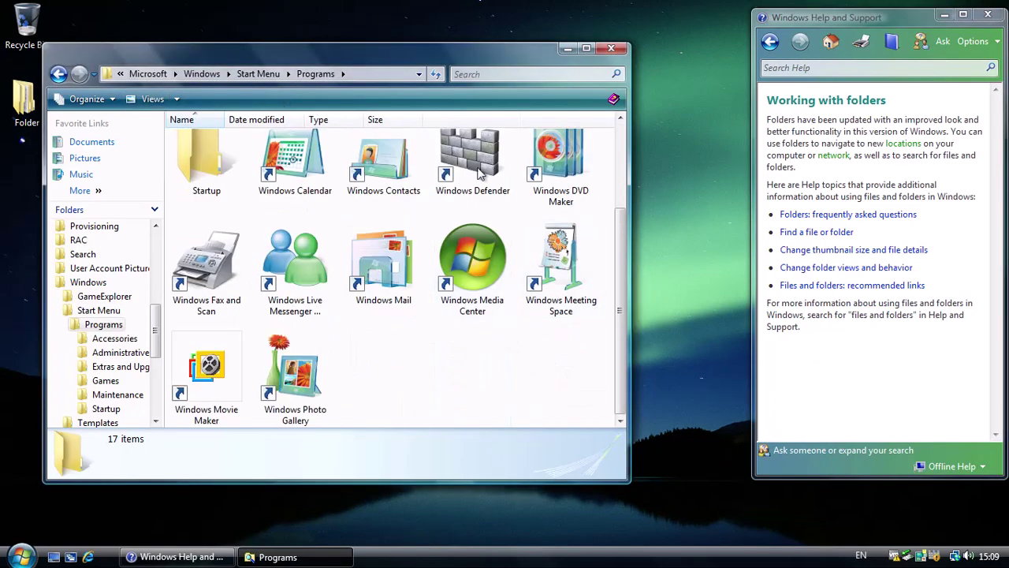
pyautogui.click(586, 48)
# - Open Windows Movie Maker, view its About information, and close the program
pyautogui.doubleClick(493, 272)
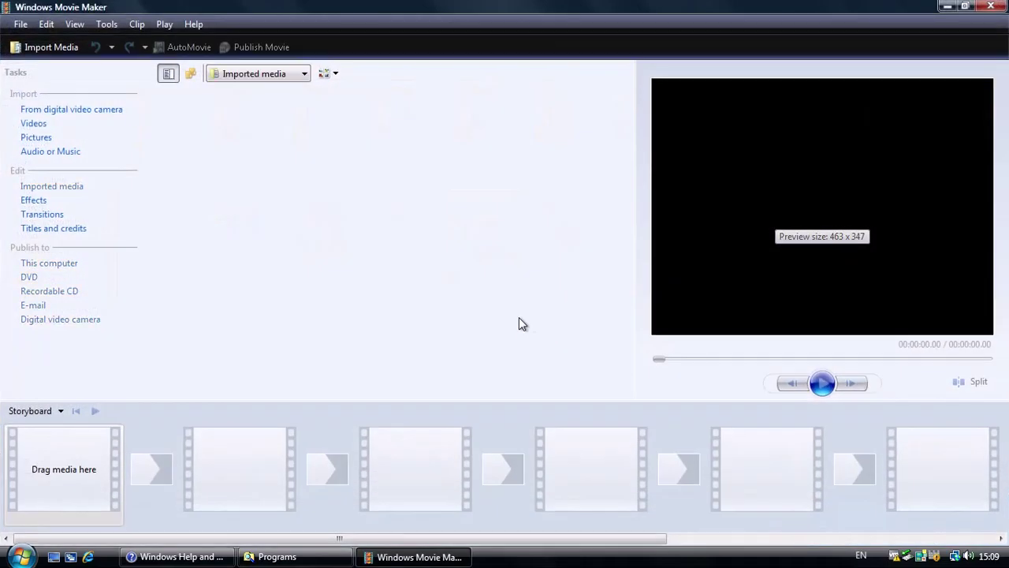
pyautogui.click(194, 24)
pyautogui.click(313, 328)
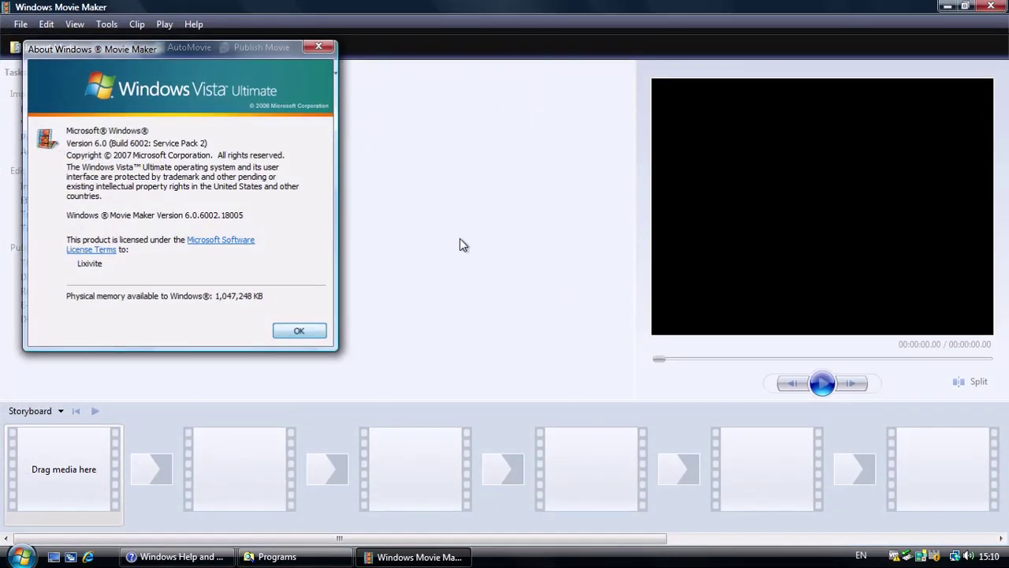
pyautogui.click(991, 6)
# - Open the Accessories folder, show its contents as large icons, launch Paint, and browse Paint's menus
pyautogui.click(750, 287)
pyautogui.doubleClick(162, 134)
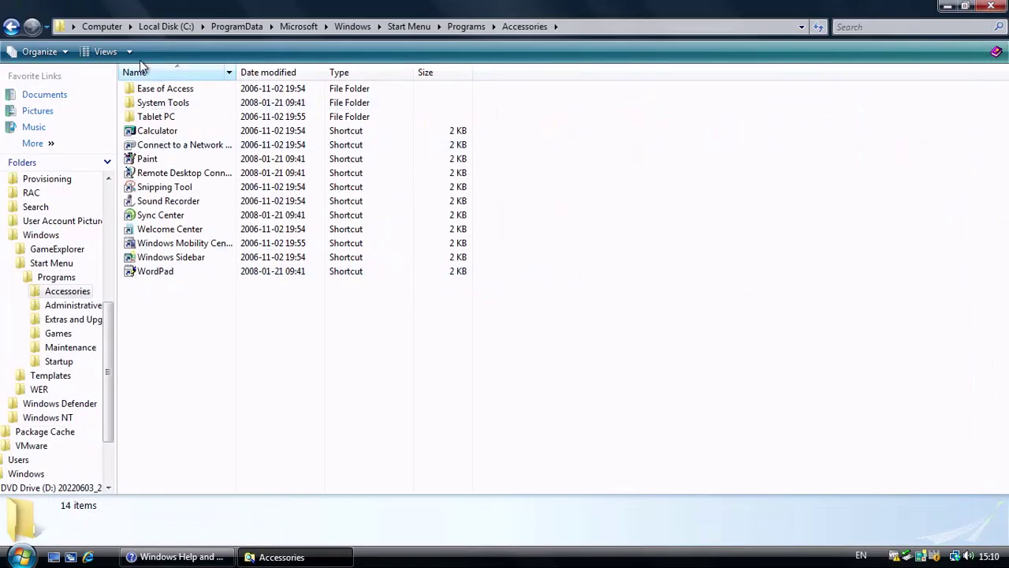
pyautogui.doubleClick(536, 147)
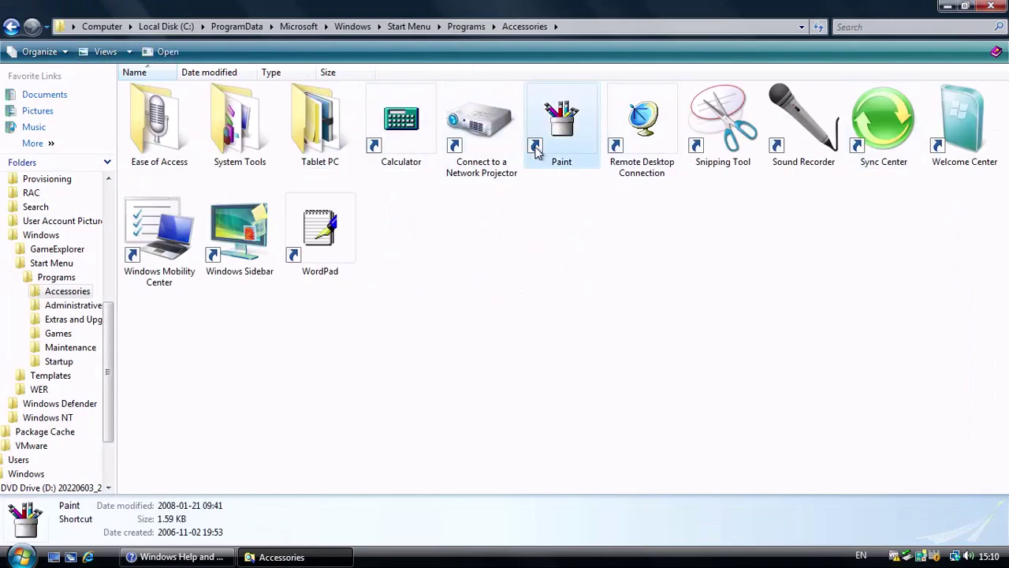
pyautogui.click(167, 28)
pyautogui.click(189, 66)
pyautogui.click(375, 28)
pyautogui.click(18, 28)
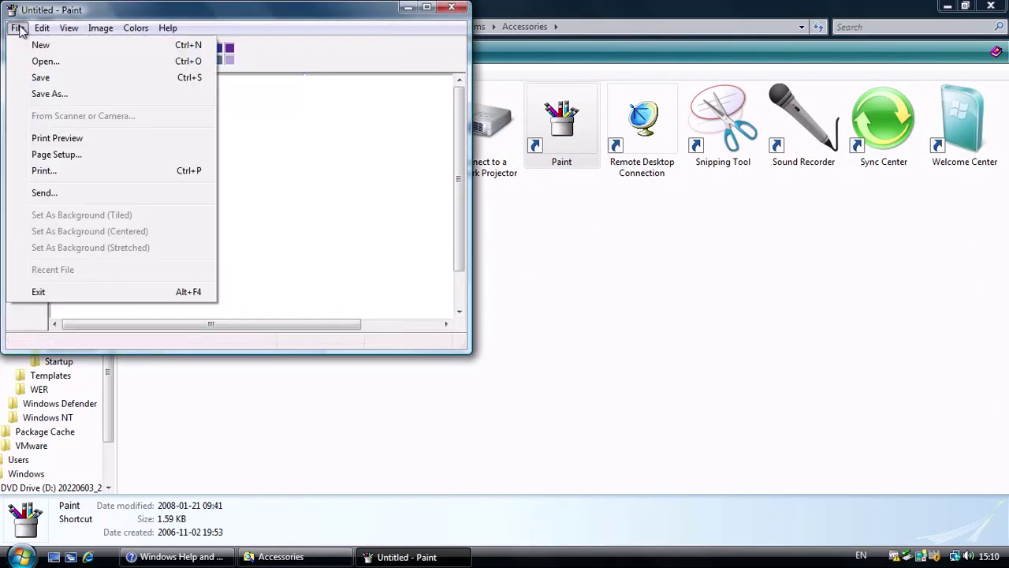
# - Open the Paint shortcut's file location, view the details of mspaint.exe, and close the System32 window
pyautogui.rightClick(599, 147)
pyautogui.click(654, 174)
pyautogui.rightClick(241, 436)
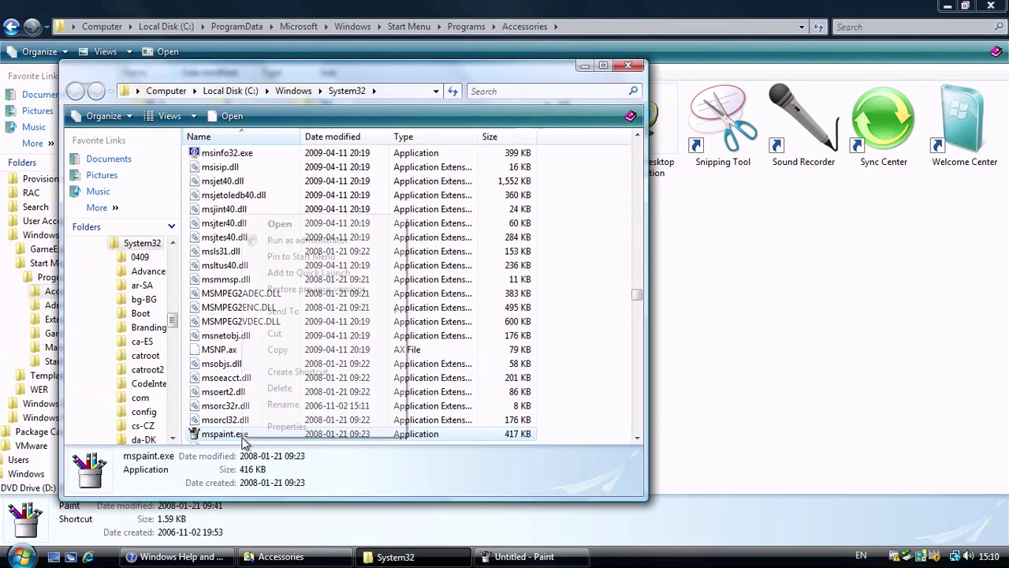
pyautogui.click(288, 428)
pyautogui.click(372, 196)
pyautogui.click(387, 199)
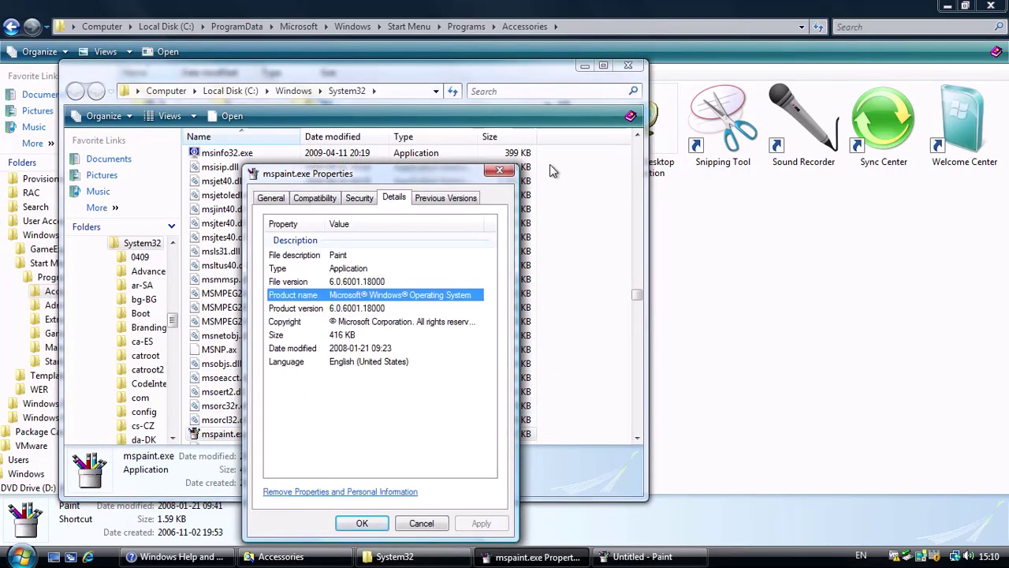
pyautogui.click(500, 171)
pyautogui.click(628, 66)
# - View the Ease of Access folder, return to Accessories, and show the System Tools folder as large icons
pyautogui.click(680, 350)
pyautogui.doubleClick(190, 162)
pyautogui.press('BackSpace')
pyautogui.doubleClick(239, 126)
pyautogui.click(130, 55)
pyautogui.click(144, 102)
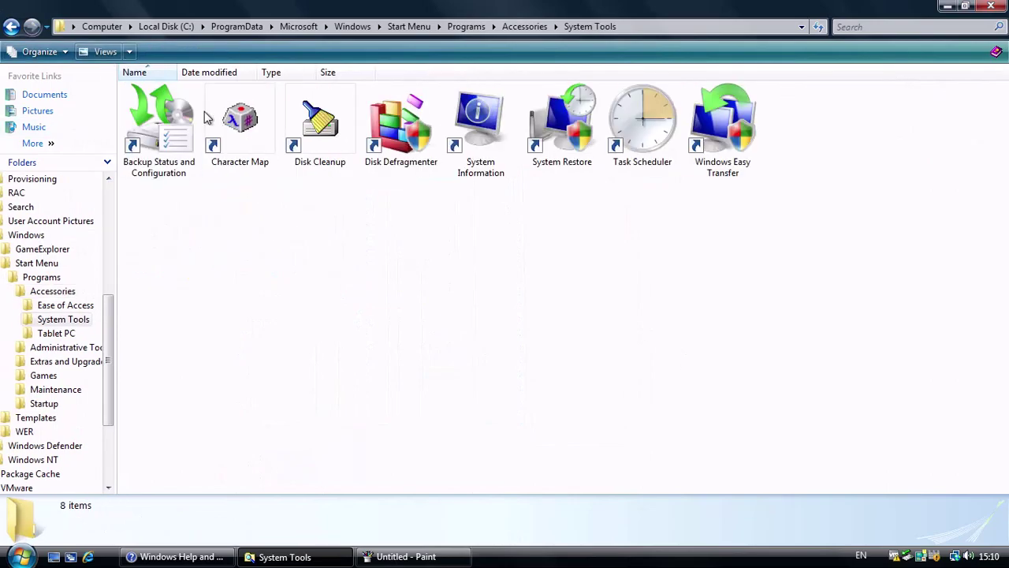
# - Open the Character Map shortcut's file location through its properties and view the details of charmap.exe
pyautogui.rightClick(236, 128)
pyautogui.click(270, 365)
pyautogui.click(272, 399)
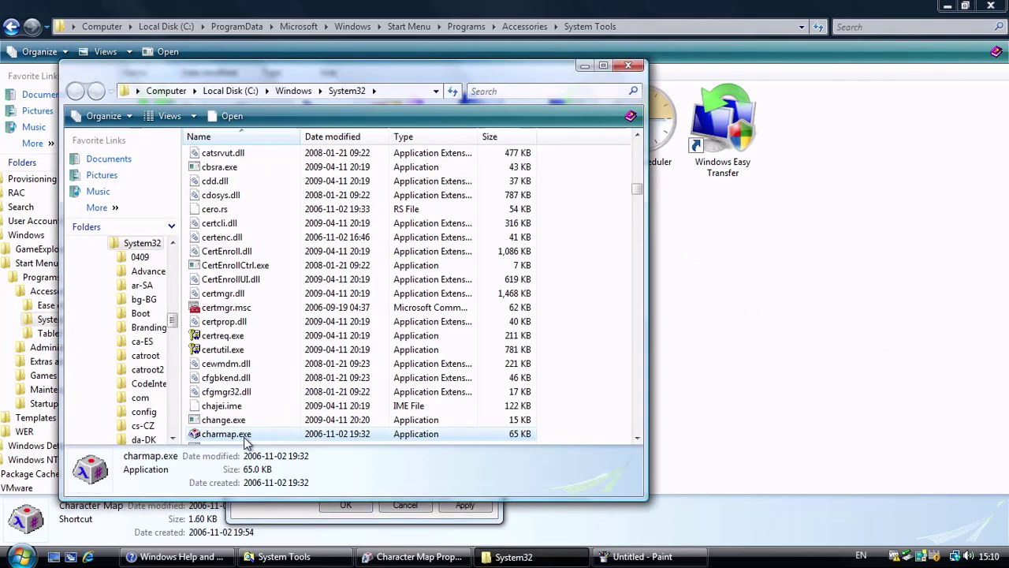
pyautogui.rightClick(246, 437)
pyautogui.click(272, 432)
pyautogui.click(317, 199)
pyautogui.click(268, 199)
pyautogui.click(396, 198)
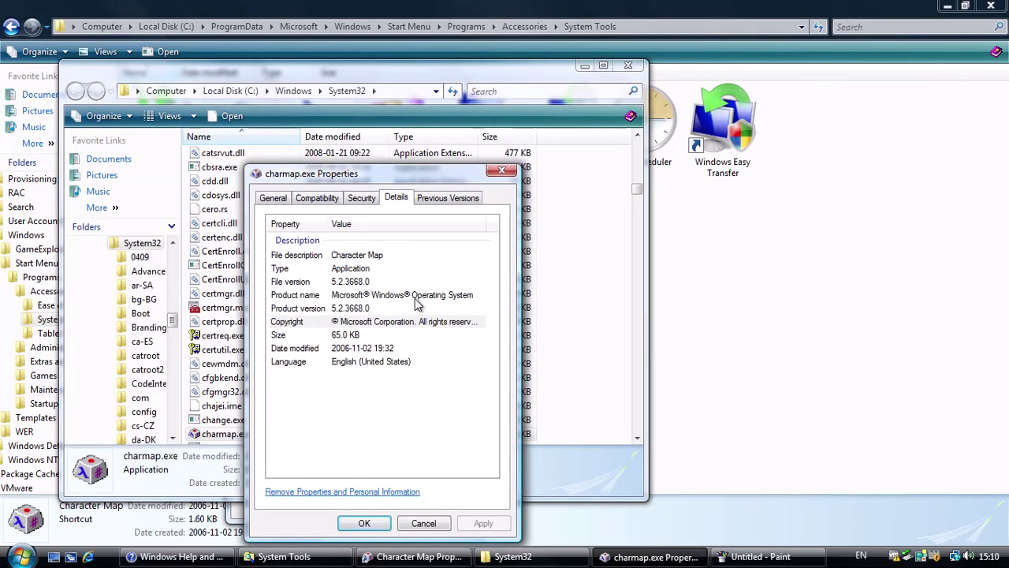
# - Look at the property removal options for charmap.exe without applying them, and close its properties and the System32 window
pyautogui.click(342, 491)
pyautogui.click(218, 318)
pyautogui.click(360, 294)
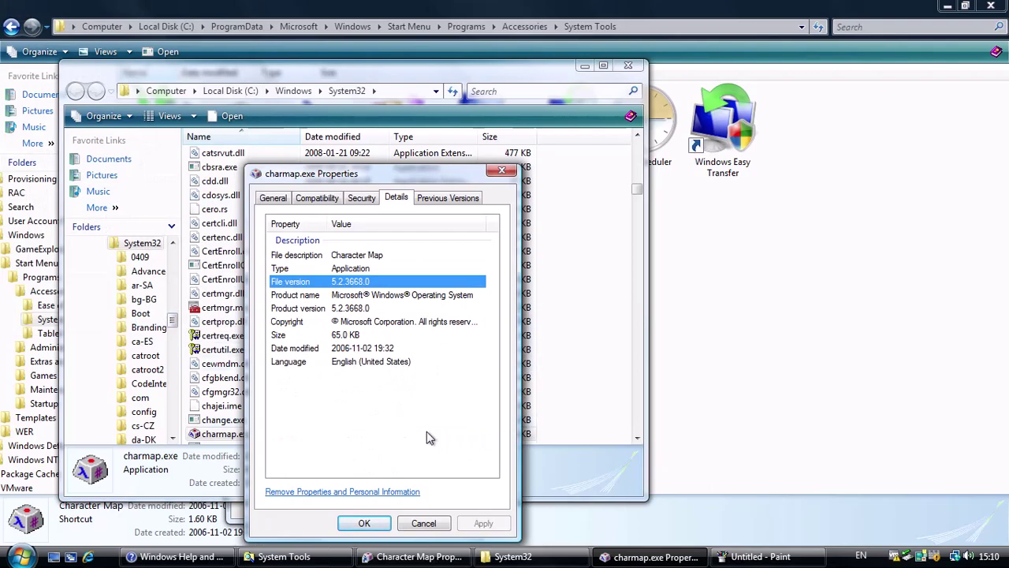
pyautogui.click(436, 527)
pyautogui.click(628, 66)
pyautogui.click(277, 179)
pyautogui.click(336, 168)
pyautogui.click(485, 143)
# - Return to the Accessories folder, view the Tablet PC folder, and go back to Accessories
pyautogui.click(12, 27)
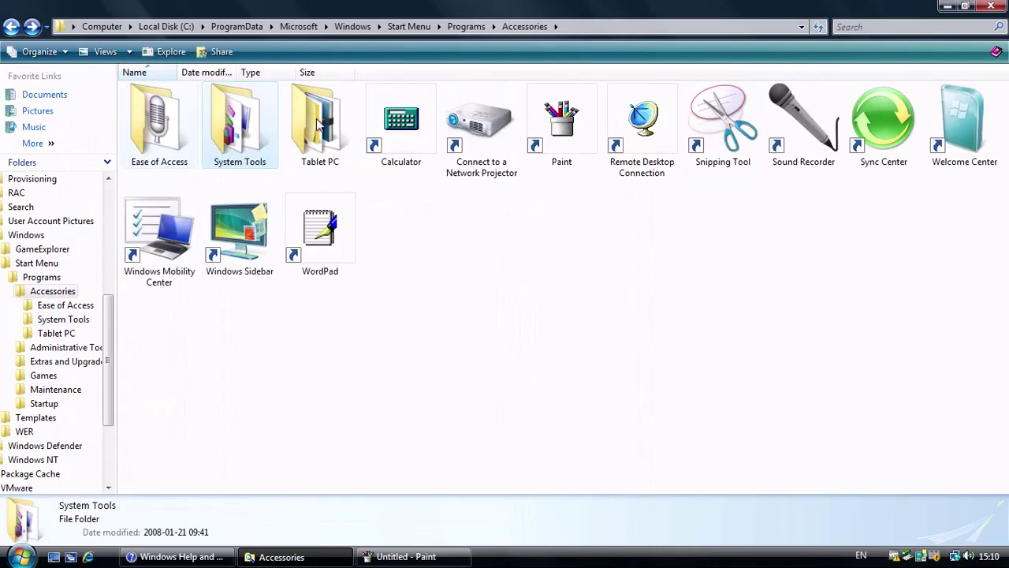
pyautogui.doubleClick(318, 117)
pyautogui.click(12, 26)
# - Open the Calculator shortcut's file location, view the details of calc.exe, and close the System32 window
pyautogui.rightClick(426, 136)
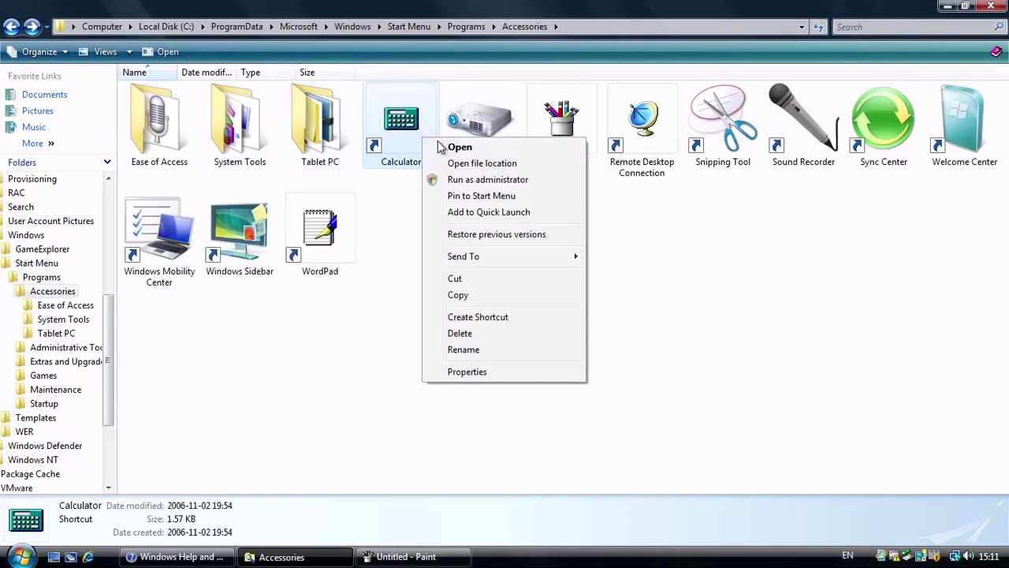
pyautogui.click(443, 164)
pyautogui.rightClick(223, 433)
pyautogui.click(262, 426)
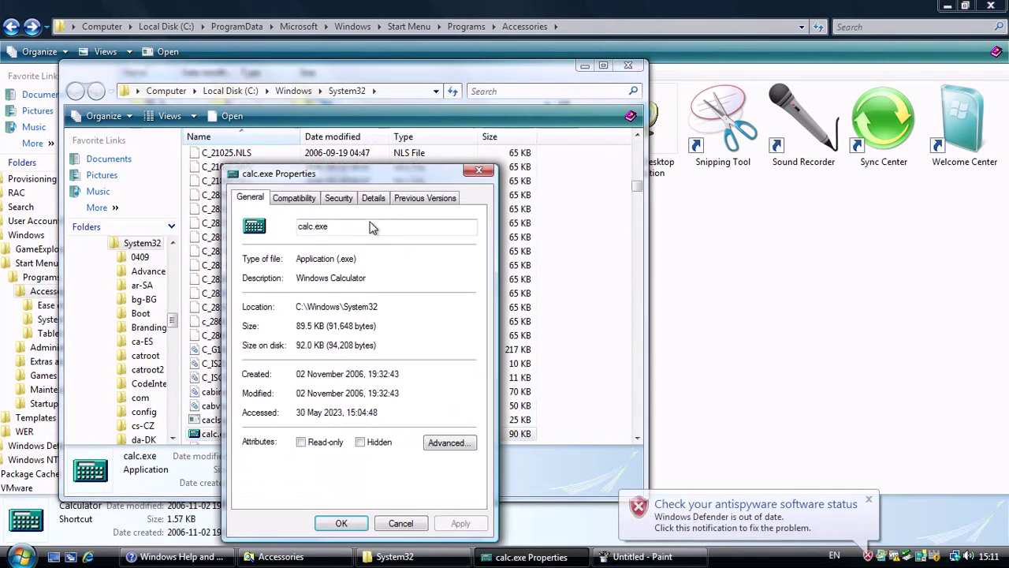
pyautogui.click(373, 197)
pyautogui.click(347, 322)
pyautogui.click(350, 283)
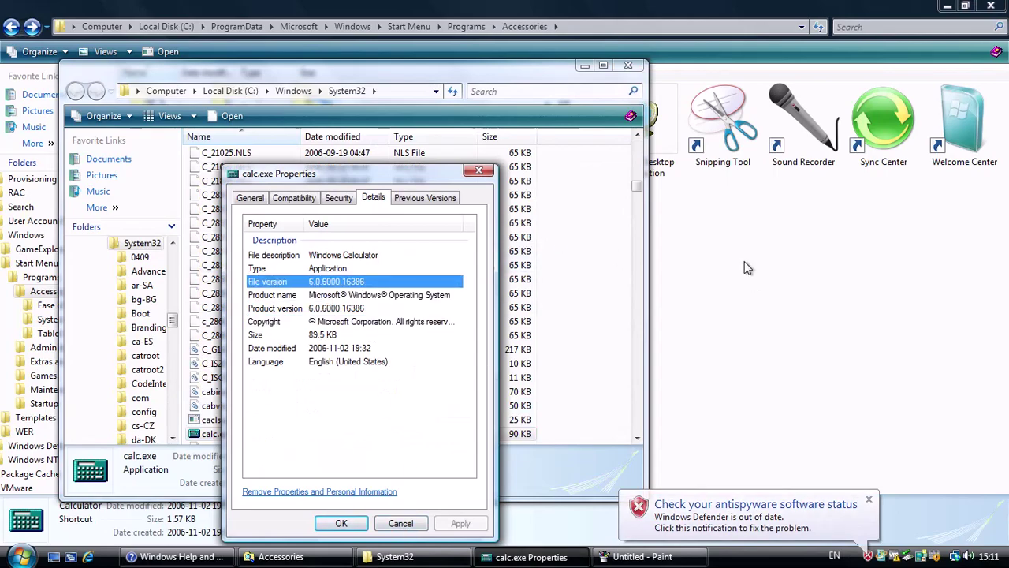
pyautogui.click(414, 520)
pyautogui.click(627, 64)
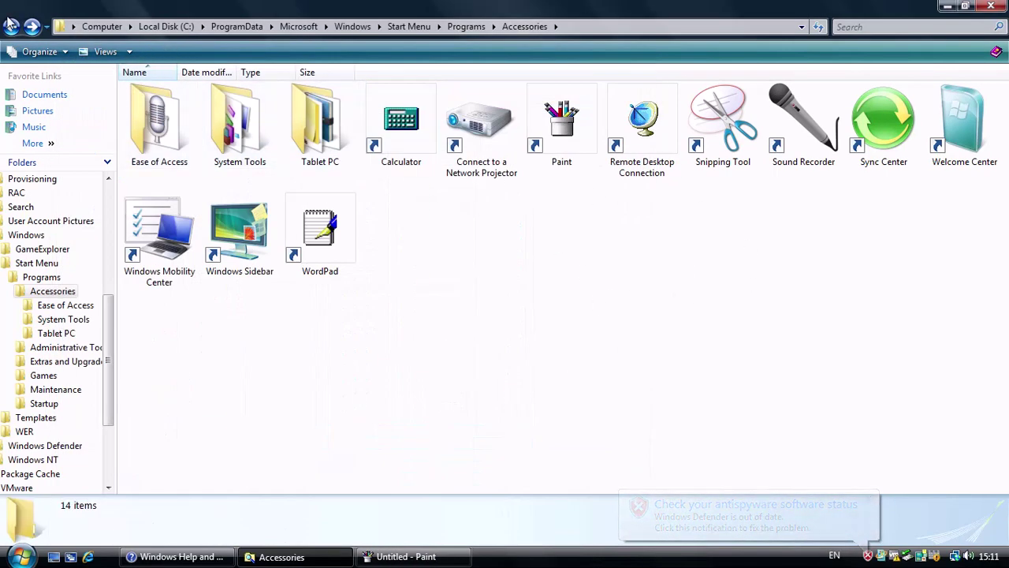
# - View the Administrative Tools and Extras and Upgrades folders in different icon layouts, and return to Programs
pyautogui.click(11, 26)
pyautogui.doubleClick(209, 122)
pyautogui.click(87, 52)
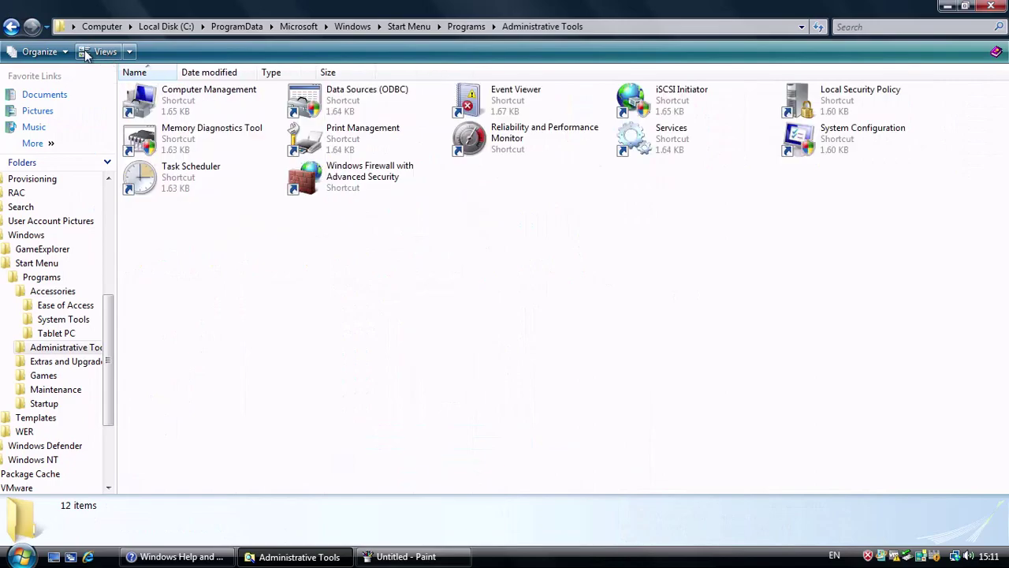
pyautogui.click(11, 27)
pyautogui.doubleClick(319, 126)
pyautogui.click(86, 53)
pyautogui.click(11, 26)
# - Open the Games folder and launch both Minesweeper and Spider Solitaire
pyautogui.doubleClick(400, 126)
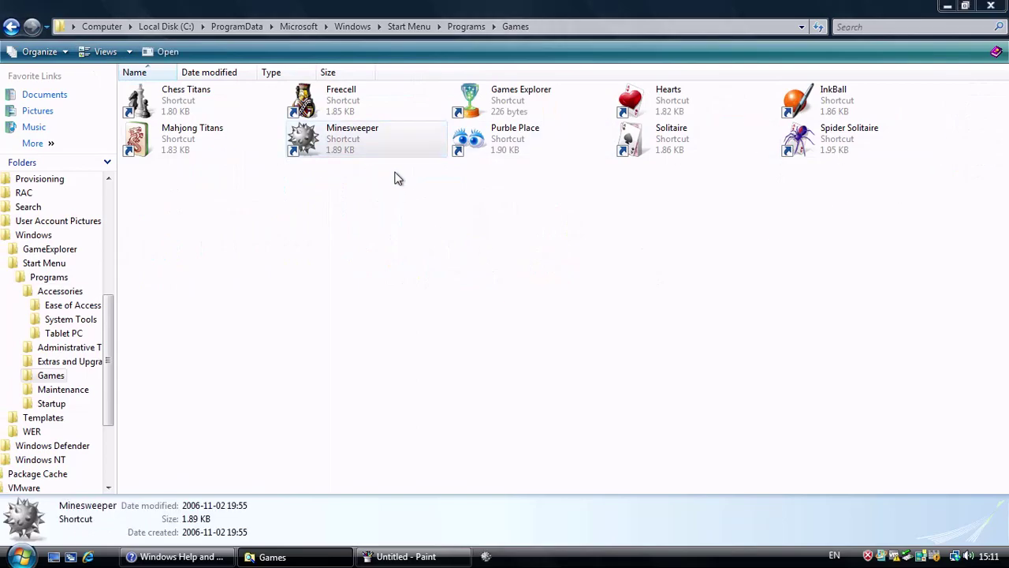
pyautogui.click(525, 250)
pyautogui.doubleClick(836, 142)
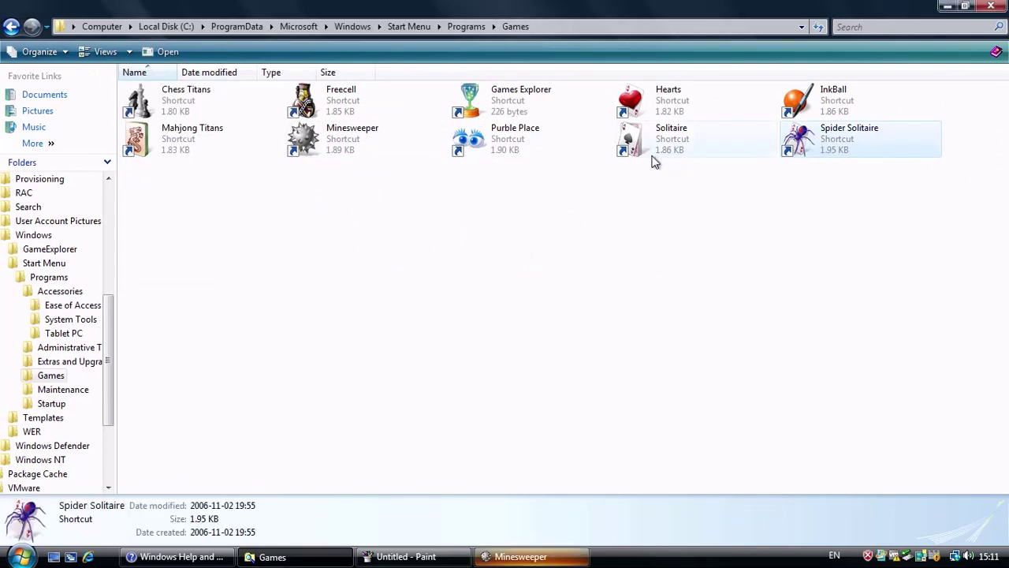
pyautogui.click(366, 280)
# - Uncover a few tiles in Minesweeper, and close Minesweeper and Spider Solitaire
pyautogui.click(527, 556)
pyautogui.click(180, 143)
pyautogui.click(196, 140)
pyautogui.click(257, 138)
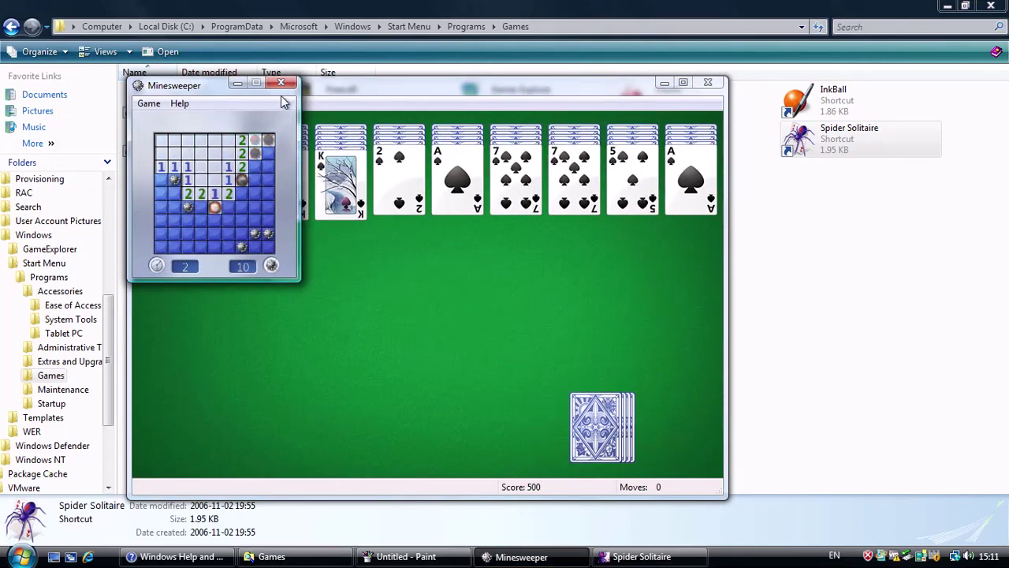
pyautogui.click(387, 229)
pyautogui.click(706, 85)
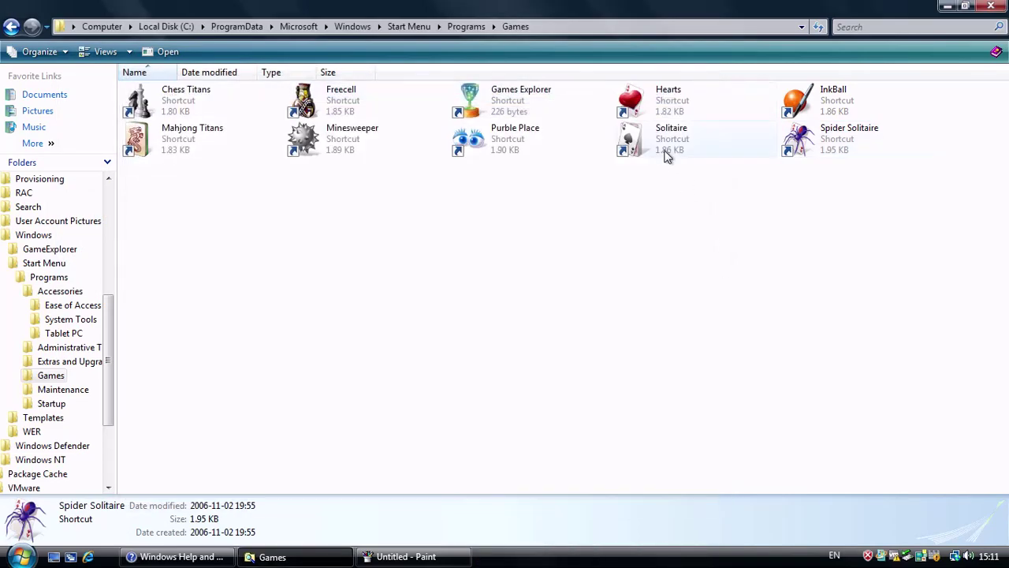
# - Launch Solitaire and Hearts to view them, open Games Explorer, and close both card games
pyautogui.doubleClick(658, 152)
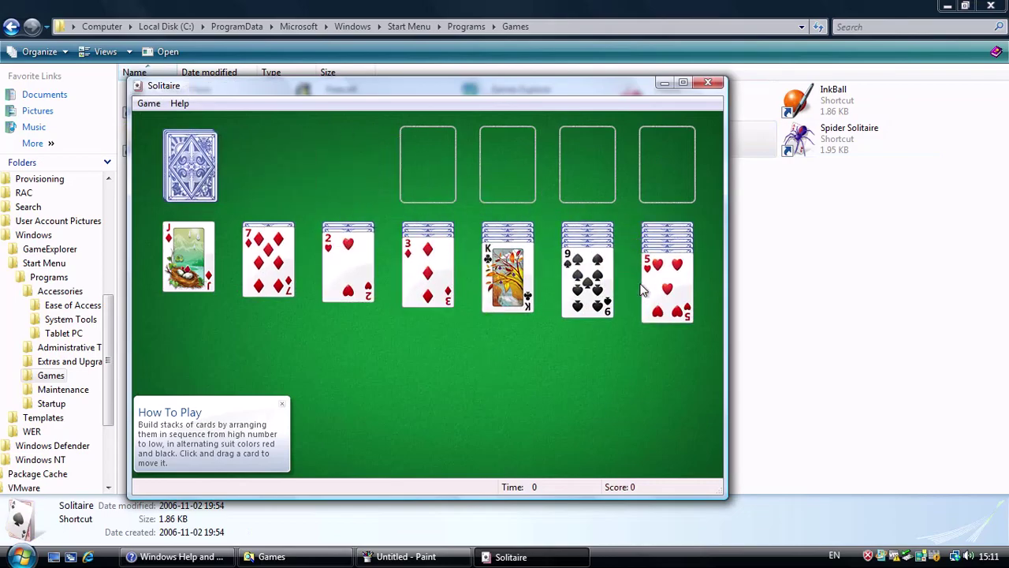
pyautogui.click(708, 82)
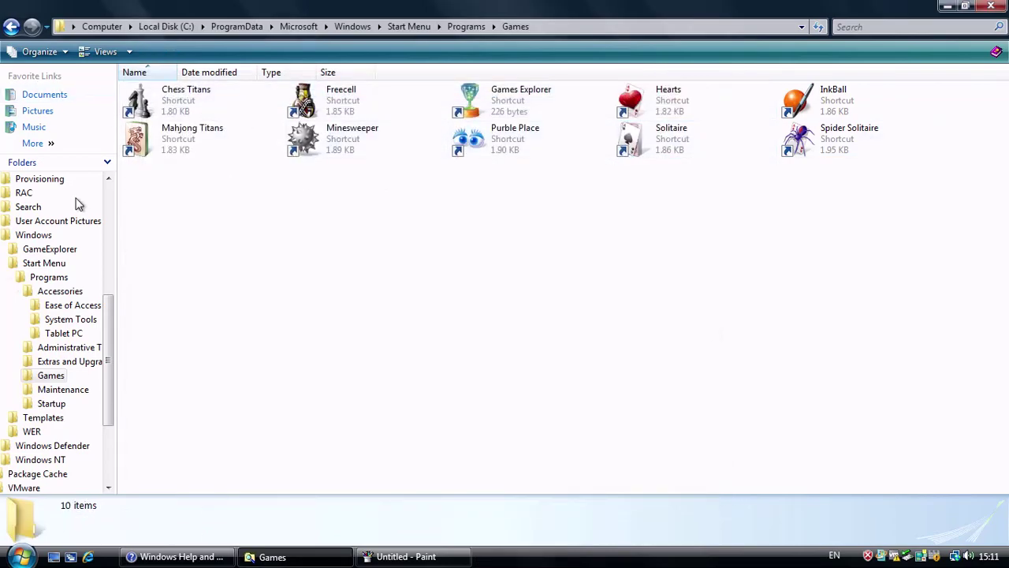
pyautogui.doubleClick(653, 106)
pyautogui.doubleClick(506, 106)
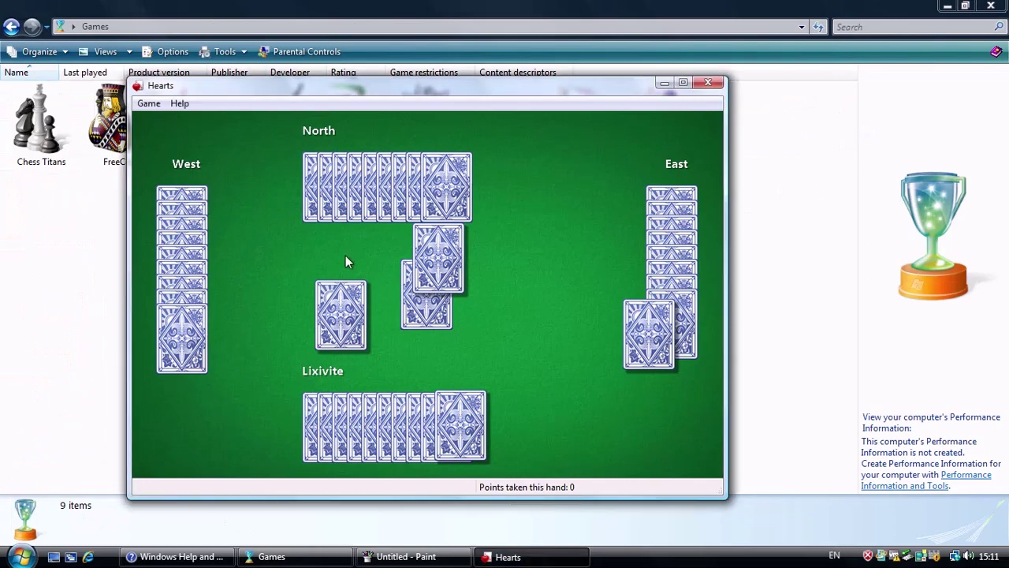
pyautogui.click(708, 82)
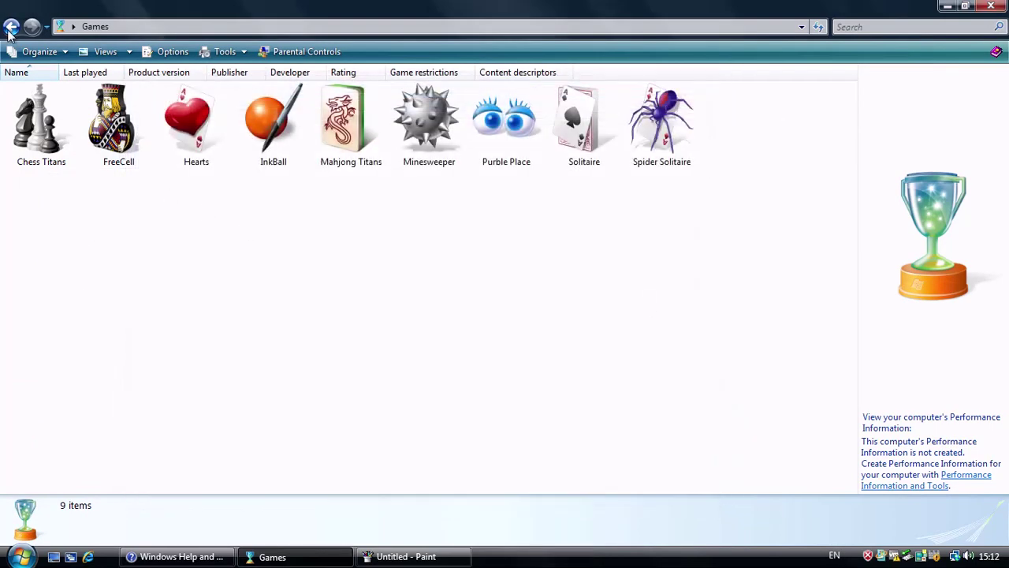
# - Leave the games folders, view the Maintenance folder, and return to Programs
pyautogui.click(11, 26)
pyautogui.doubleClick(507, 135)
pyautogui.click(11, 26)
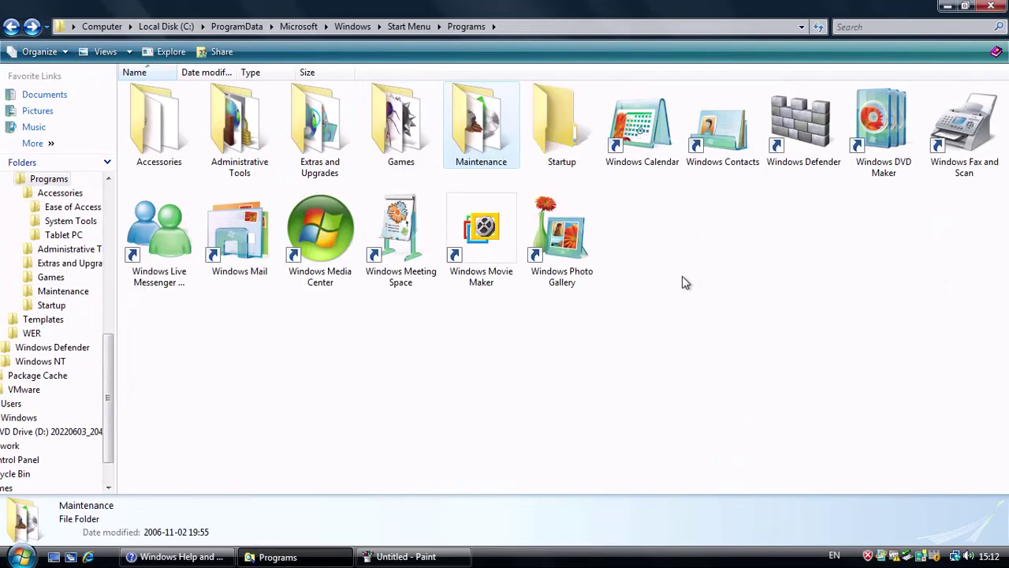
# - Open the Windows Movie Maker shortcut's file location and view the details of moviemk.exe
pyautogui.rightClick(494, 255)
pyautogui.click(544, 286)
pyautogui.click(306, 527)
pyautogui.click(416, 198)
pyautogui.click(406, 272)
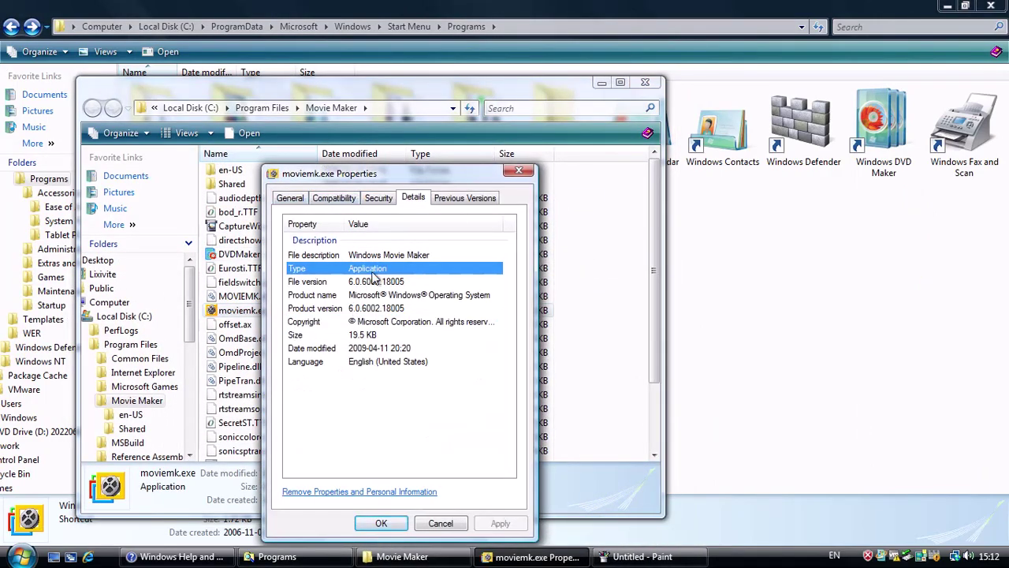
# - Look at the property removal options and general properties of moviemk.exe, and close its properties and the Movie Maker folder
pyautogui.click(359, 492)
pyautogui.click(213, 322)
pyautogui.click(395, 309)
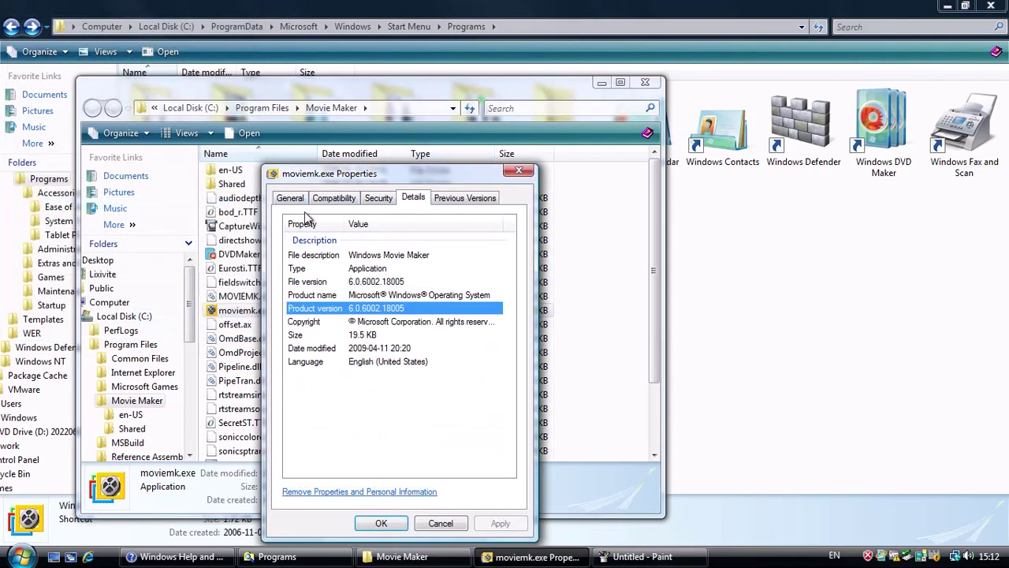
pyautogui.click(289, 200)
pyautogui.click(444, 522)
pyautogui.click(645, 82)
# - Close the Programs folder, Paint, and Windows Help and Support
pyautogui.click(991, 6)
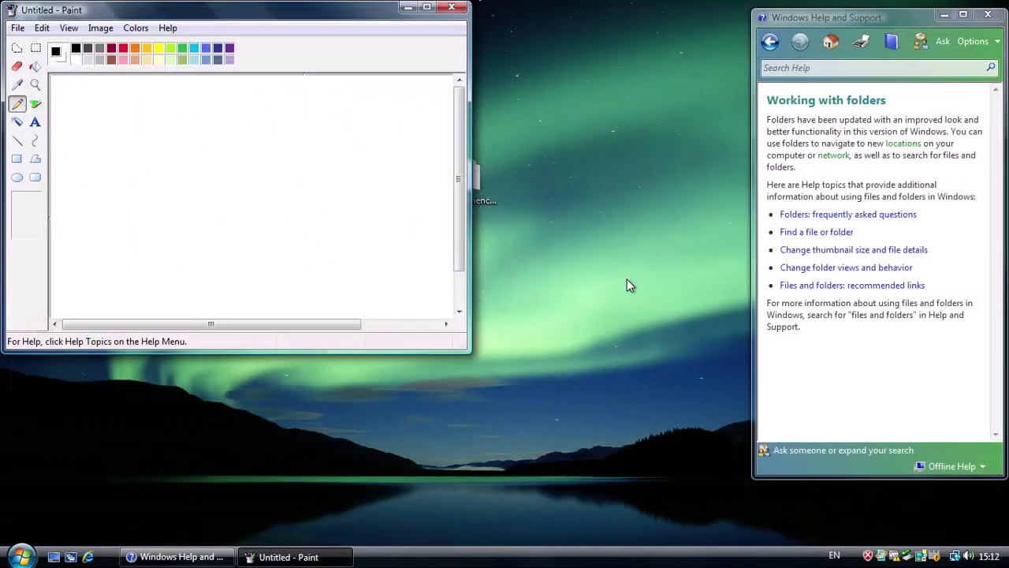
pyautogui.click(462, 7)
pyautogui.click(992, 14)
# - Show all programs in the Start menu and expand the Games and Extras and Upgrades folders
pyautogui.click(22, 556)
pyautogui.click(57, 507)
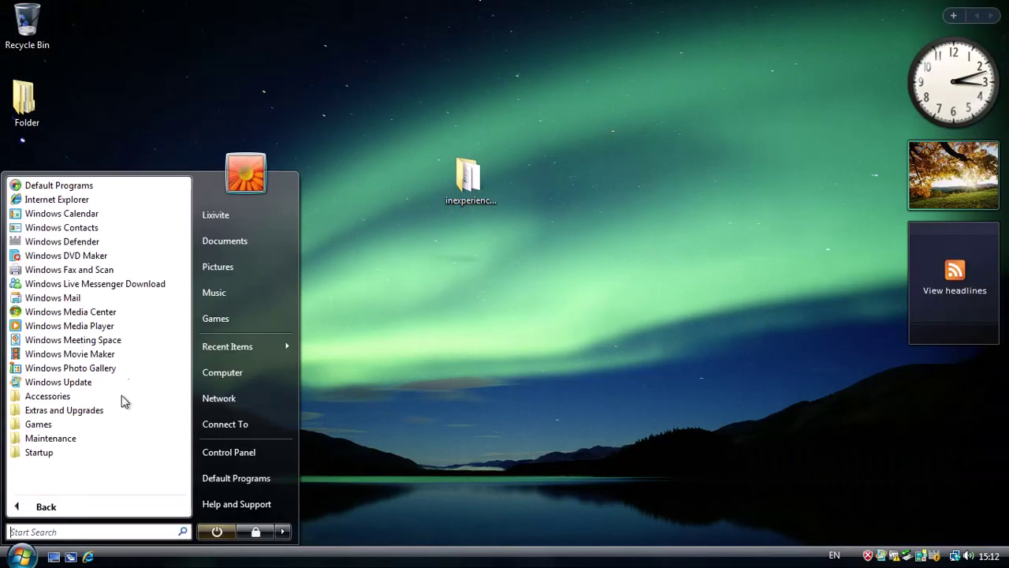
pyautogui.click(50, 439)
pyautogui.click(39, 408)
pyautogui.click(45, 326)
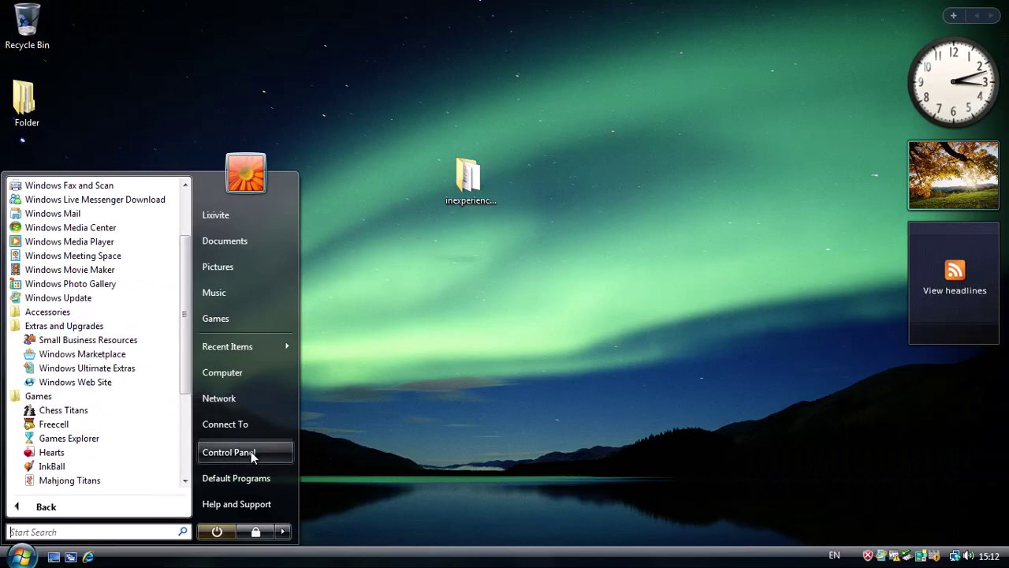
# - Open Control Panel and view its System and Maintenance, Security, and Network and Internet categories
pyautogui.click(236, 452)
pyautogui.doubleClick(685, 52)
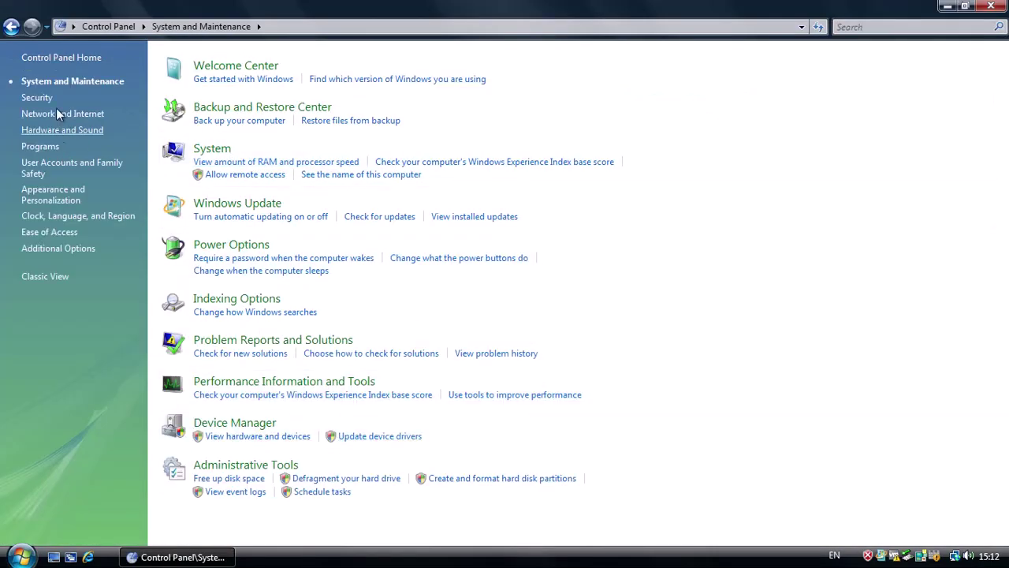
pyautogui.click(36, 97)
pyautogui.click(66, 114)
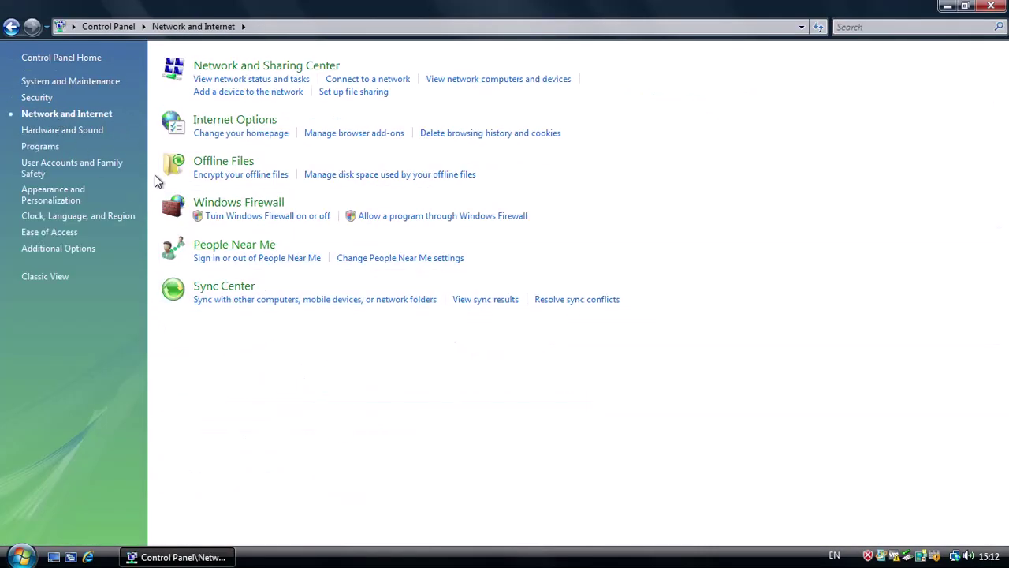
# - View the Control Panel categories from Hardware and Sound through Appearance and Personalization
pyautogui.click(27, 130)
pyautogui.scroll(-8, 544, 329)
pyautogui.scroll(8, 397, 412)
pyautogui.click(49, 147)
pyautogui.scroll(-1, 448, 313)
pyautogui.click(44, 168)
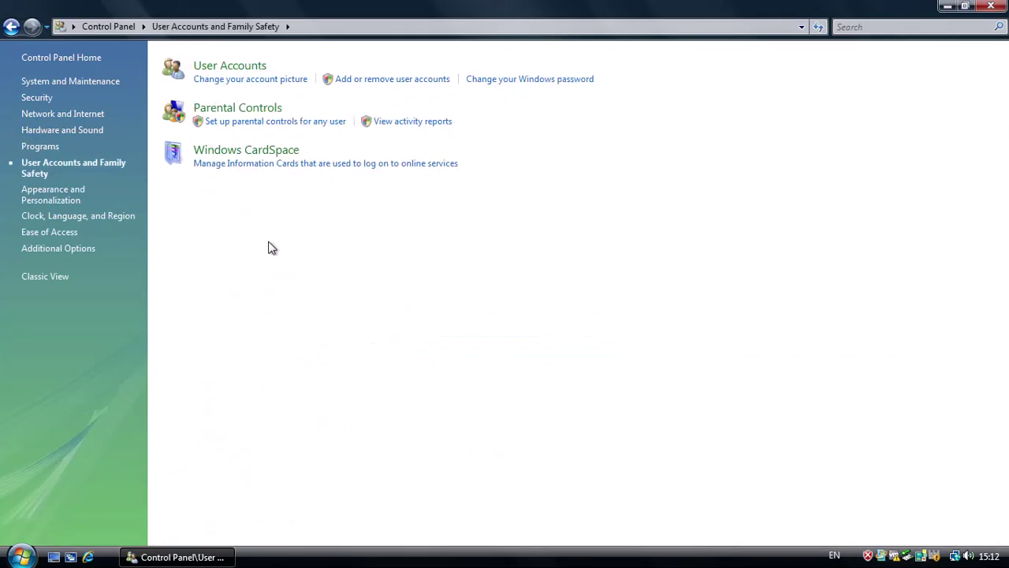
pyautogui.click(53, 194)
# - Open Regional and Language Options from Clock, Language, and Region, view its keyboard and administrative settings, and close it
pyautogui.click(76, 218)
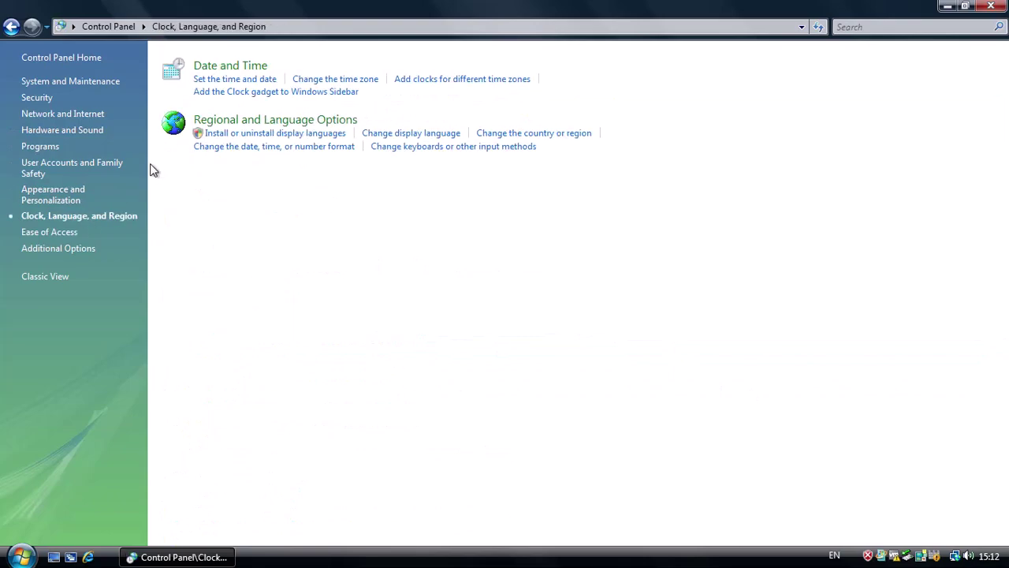
pyautogui.click(355, 120)
pyautogui.click(254, 153)
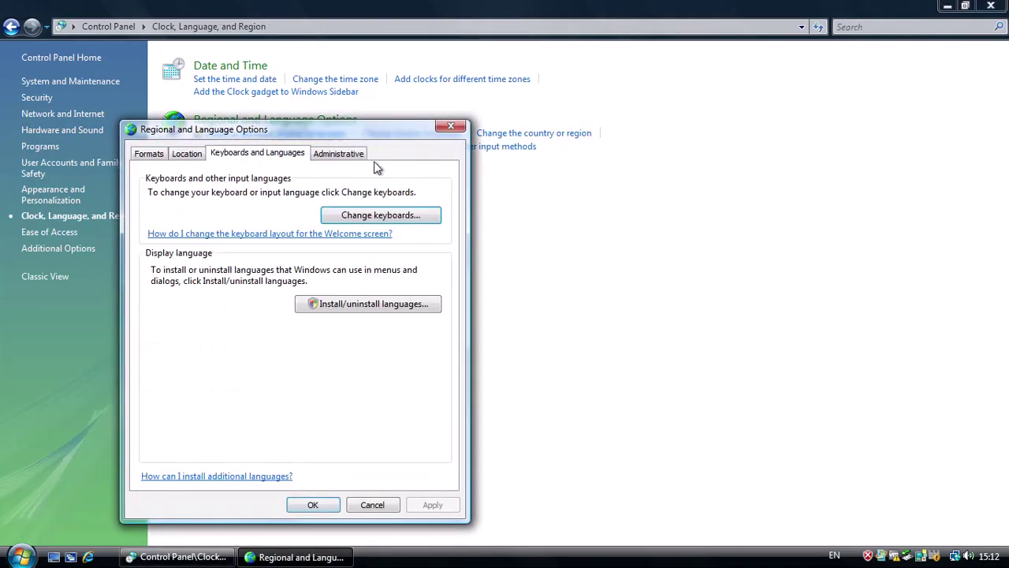
pyautogui.click(338, 153)
pyautogui.click(450, 127)
# - View the Ease of Access and Additional Options categories of Control Panel
pyautogui.click(27, 231)
pyautogui.click(40, 246)
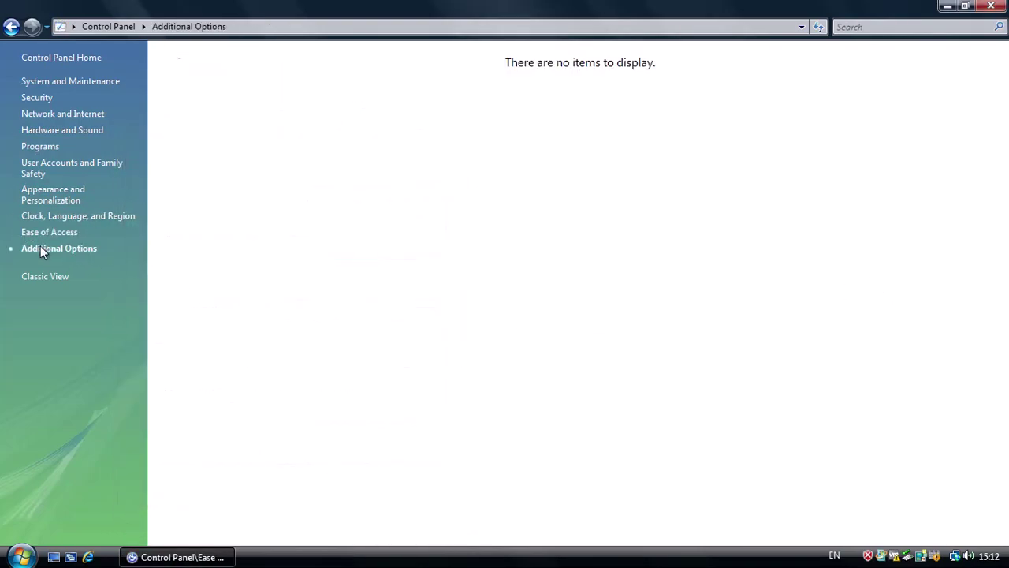
# - Switch Control Panel to Classic View, look over its items, and close the window
pyautogui.click(49, 278)
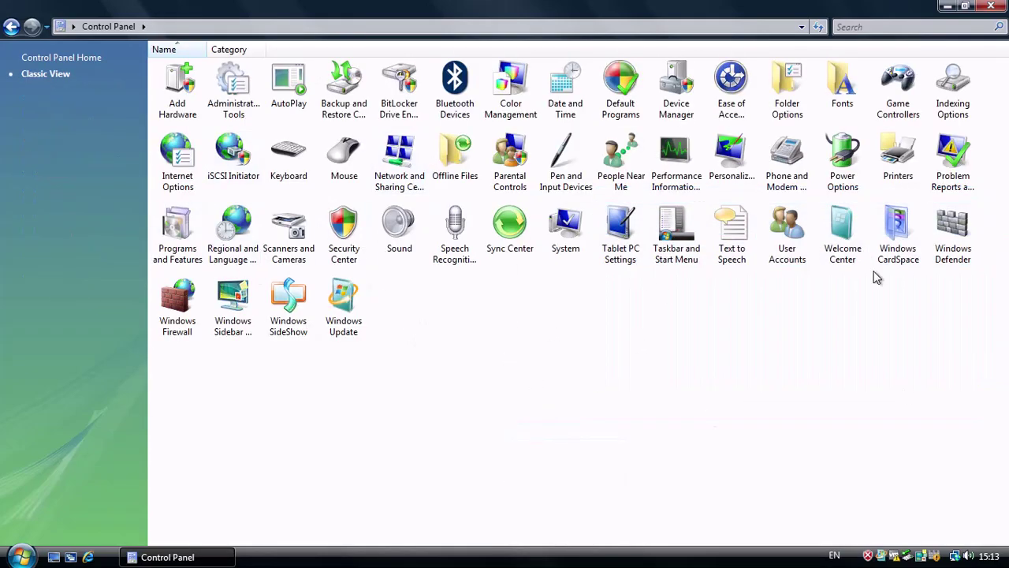
pyautogui.click(991, 6)
pyautogui.click(21, 556)
# - Run cleanmgr as a new task from Task Manager and choose to clean up files from all users on this computer
pyautogui.rightClick(262, 560)
pyautogui.click(315, 518)
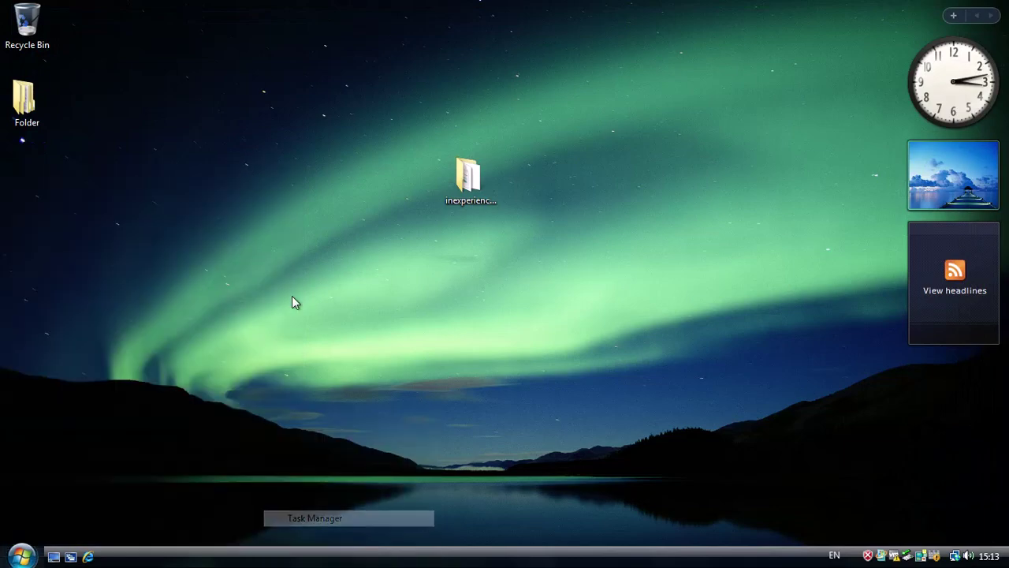
pyautogui.hotkey('ctrl', 'shift', 'Escape')
pyautogui.click(26, 35)
pyautogui.click(63, 55)
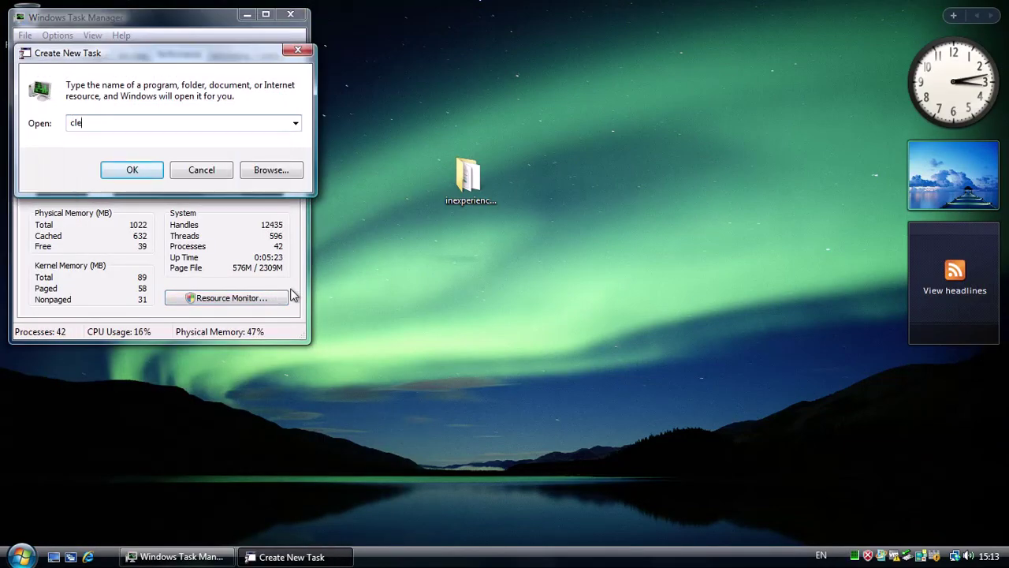
pyautogui.write('cleanmgr')
pyautogui.press('Return')
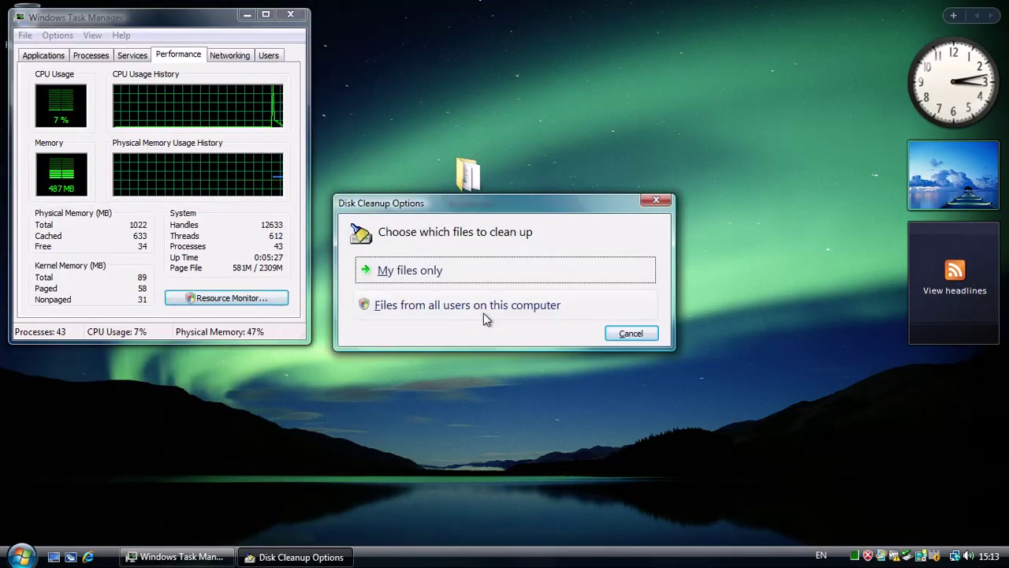
pyautogui.click(484, 313)
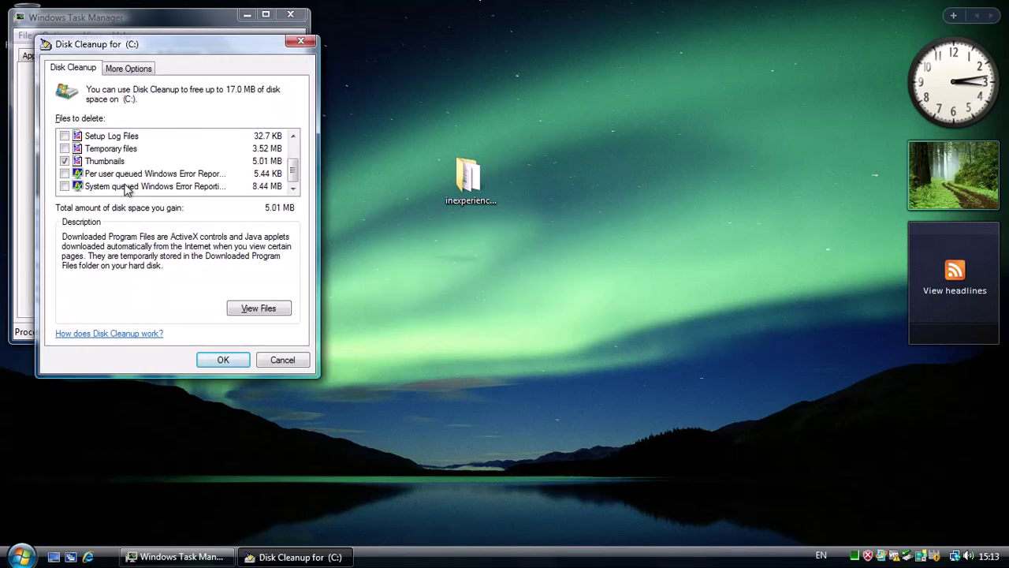
# - Delete the thumbnails of drive C: with Disk Cleanup and confirm the deletion
pyautogui.scroll(1, 67, 158)
pyautogui.click(67, 160)
pyautogui.scroll(-1, 67, 158)
pyautogui.click(223, 359)
pyautogui.click(533, 290)
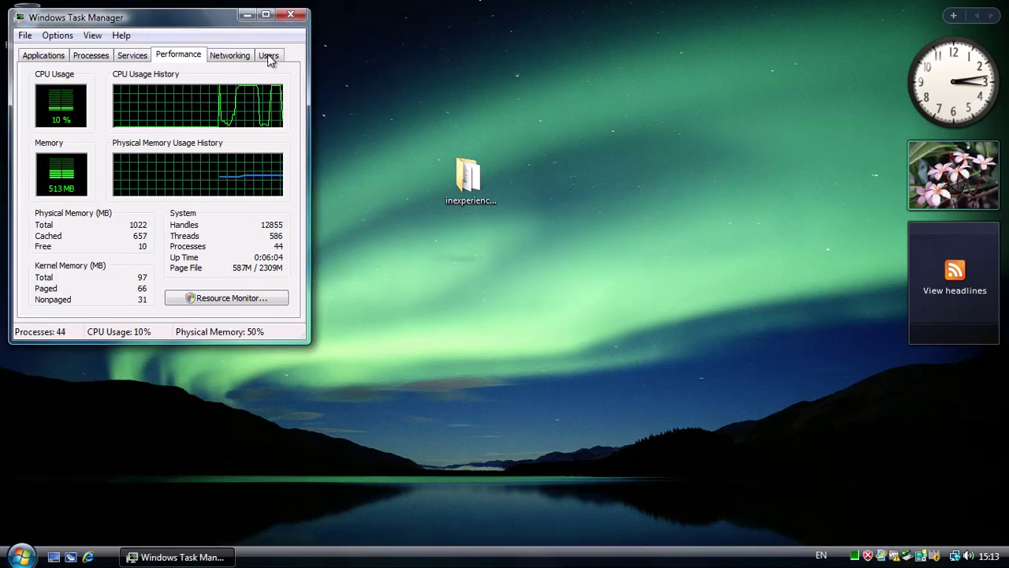
# - View the processes from all users in Task Manager and close it
pyautogui.click(90, 55)
pyautogui.click(57, 298)
pyautogui.click(217, 199)
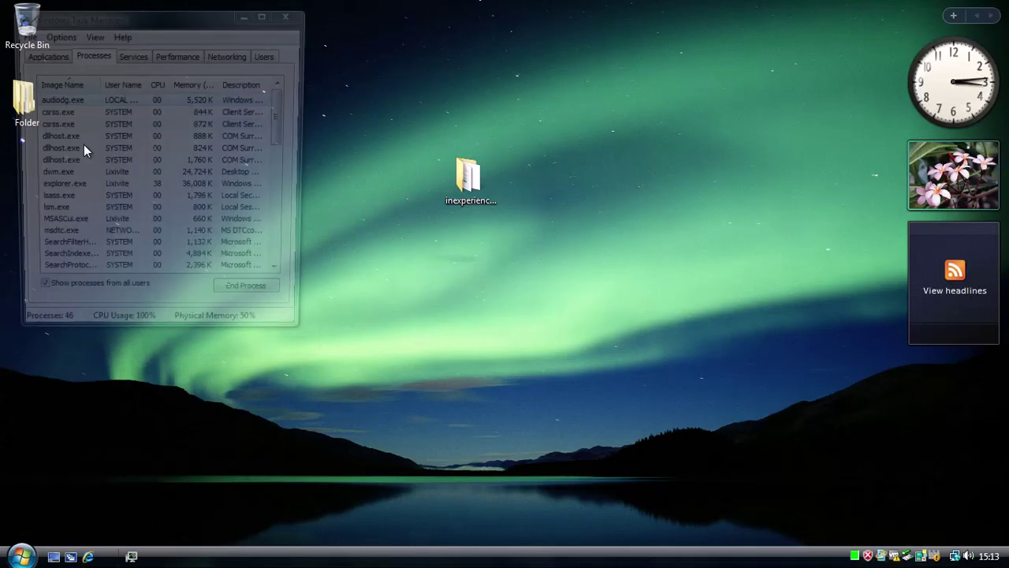
pyautogui.click(290, 14)
# - Open the Personalization window from the desktop, go up to Control Panel, and maximize it
pyautogui.rightClick(301, 213)
pyautogui.click(352, 278)
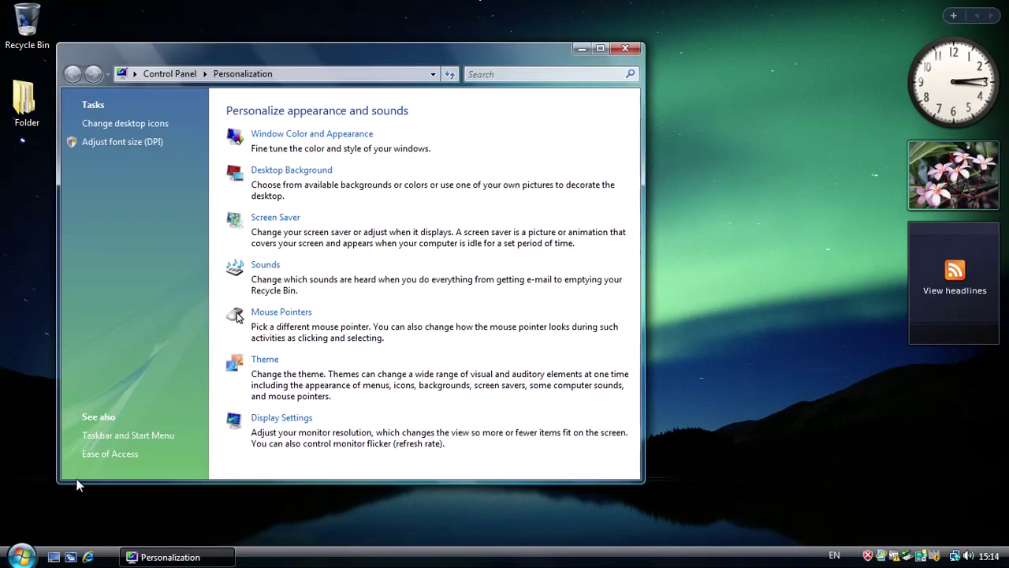
pyautogui.click(171, 74)
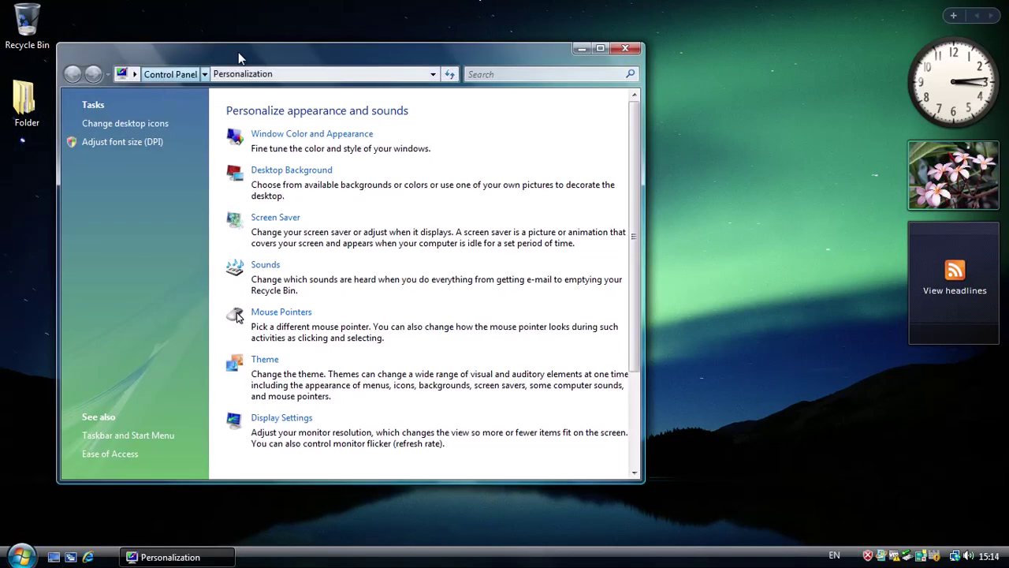
pyautogui.doubleClick(238, 52)
# - Open Regional and Language Options, view the Keyboards and Languages settings including the keyboard dialog, and close both dialogs
pyautogui.doubleClick(230, 247)
pyautogui.moveTo(294, 558)
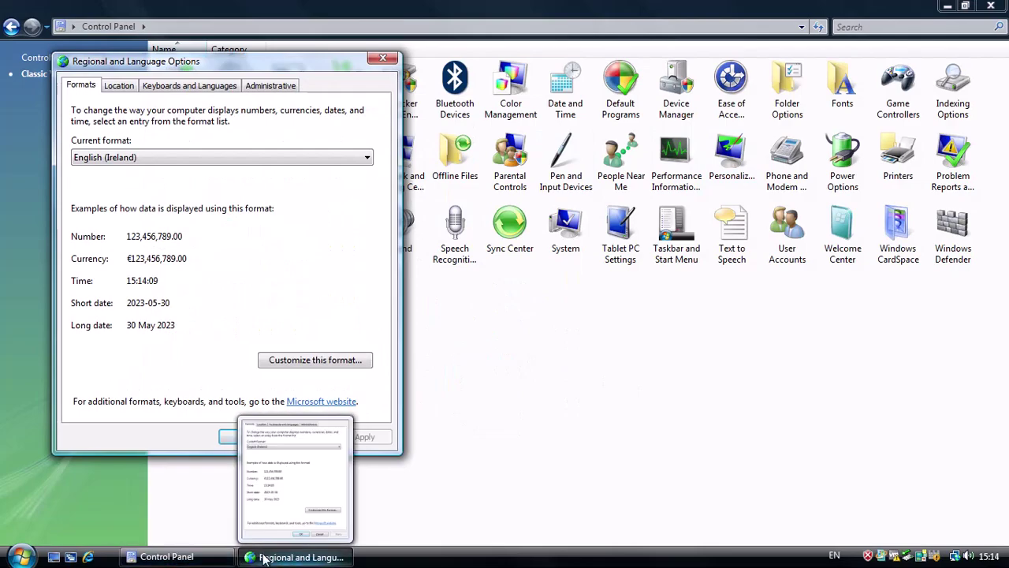
pyautogui.click(219, 85)
pyautogui.click(317, 148)
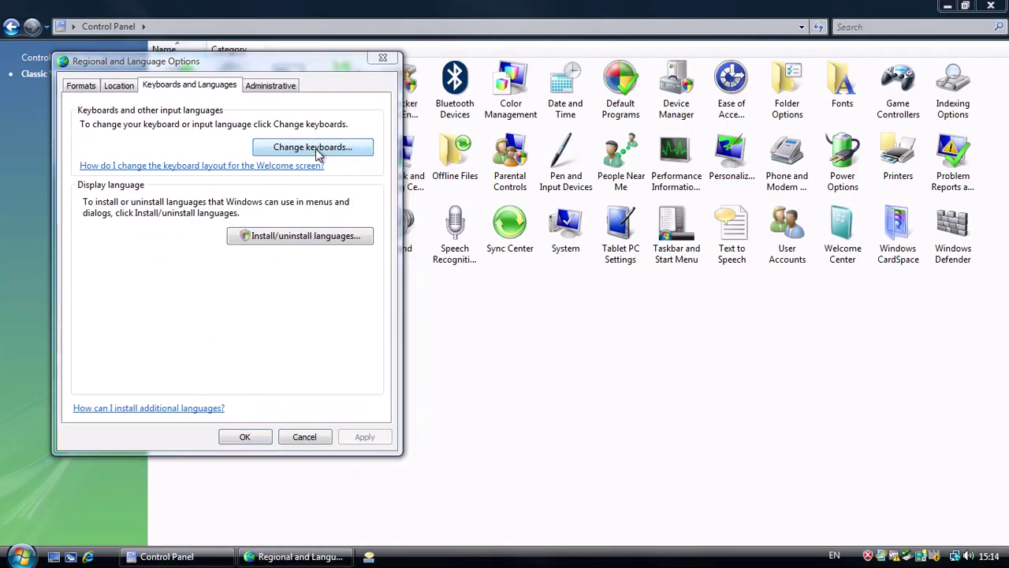
pyautogui.click(359, 78)
pyautogui.click(383, 59)
# - Return to Personalization, open the Start Menu settings of Taskbar and Start Menu Properties, and move the dialog clear of the Start menu
pyautogui.rightClick(589, 306)
pyautogui.click(669, 280)
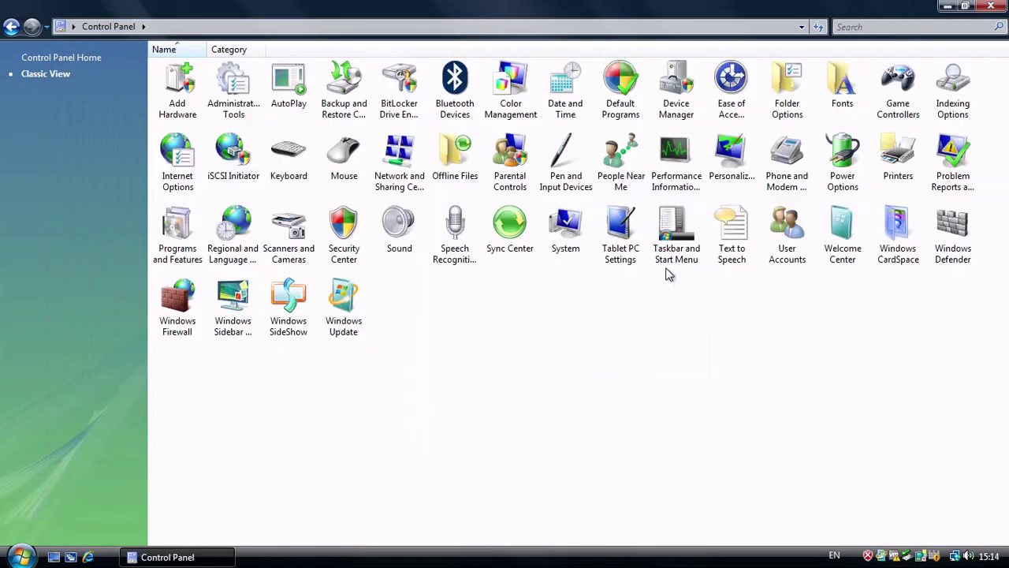
pyautogui.click(10, 26)
pyautogui.click(108, 503)
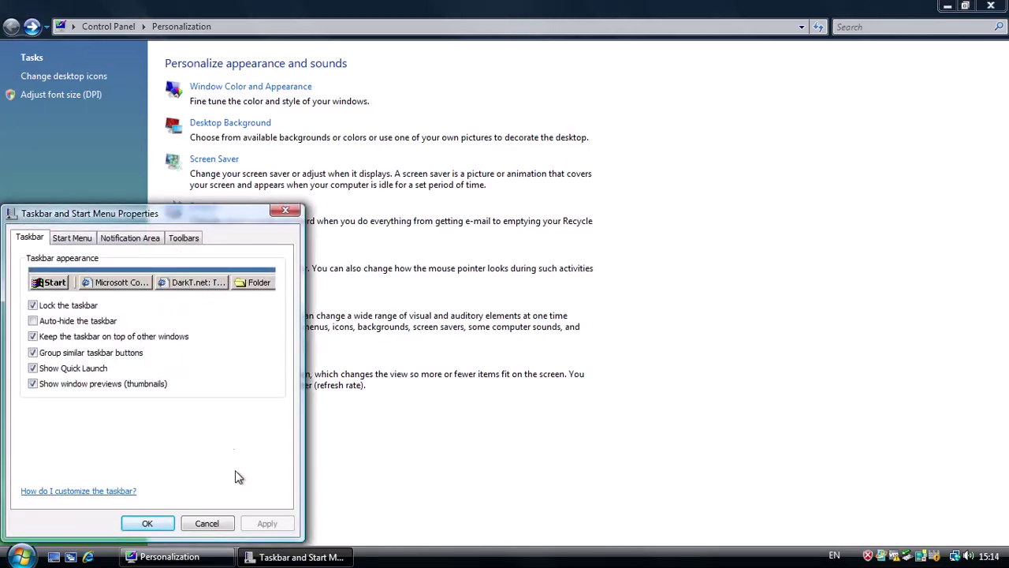
pyautogui.click(72, 237)
pyautogui.moveTo(160, 218); pyautogui.dragTo(497, 132)
# - Open Computer from the Start menu, view the Desktop folder in its folder tree, and close the restored window
pyautogui.click(22, 556)
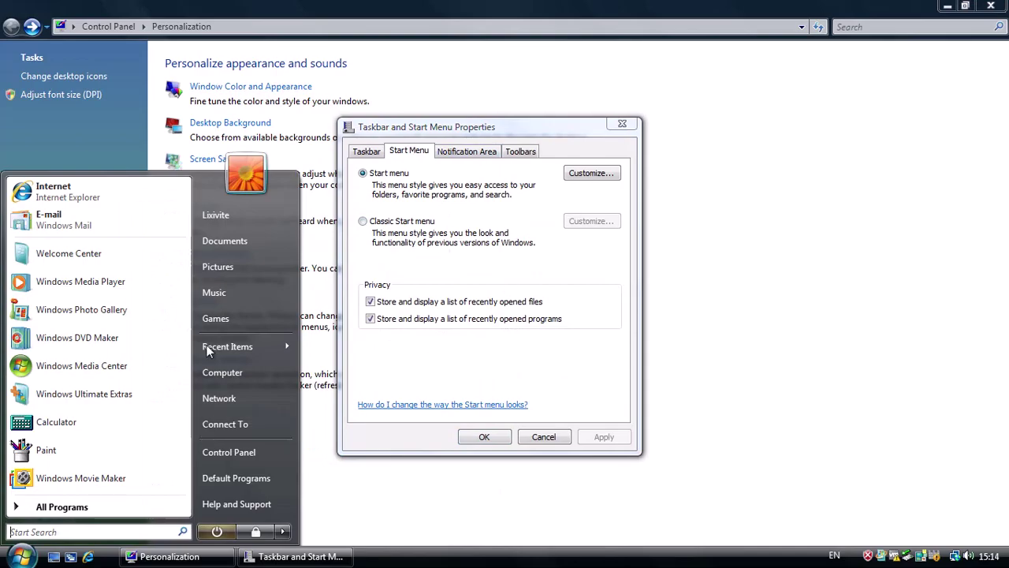
pyautogui.click(223, 373)
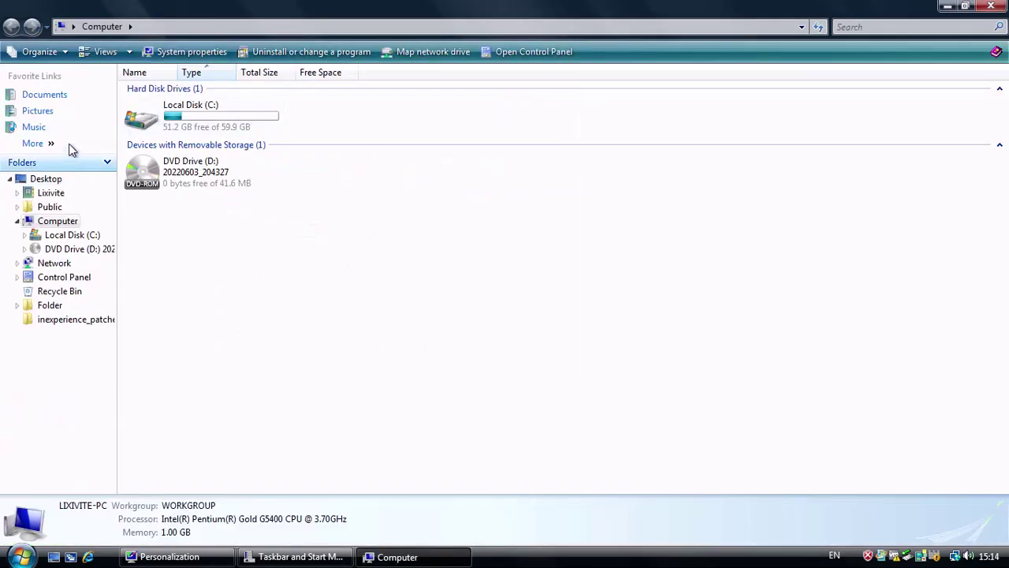
pyautogui.click(81, 161)
pyautogui.click(72, 482)
pyautogui.click(47, 180)
pyautogui.click(964, 6)
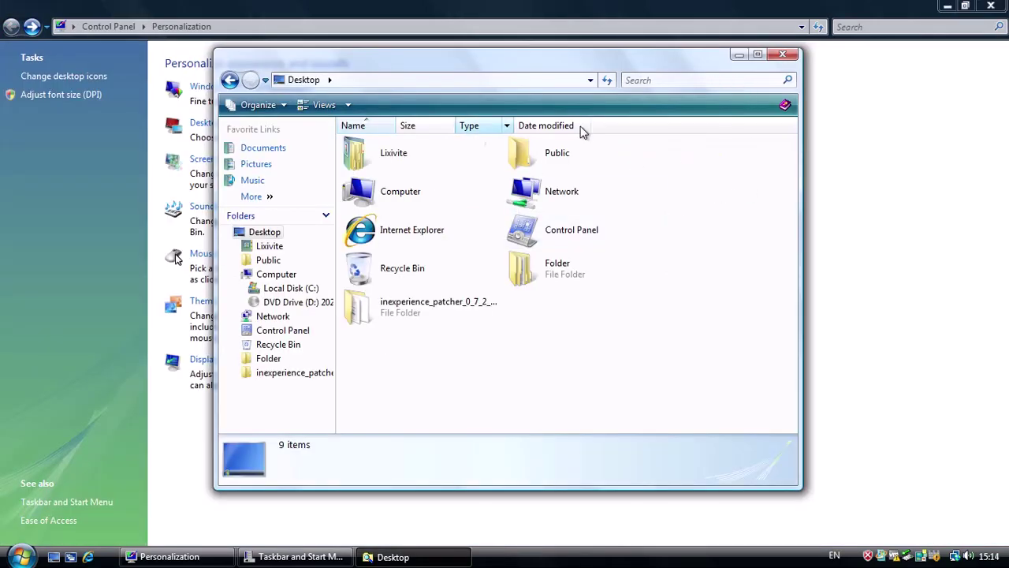
pyautogui.click(782, 55)
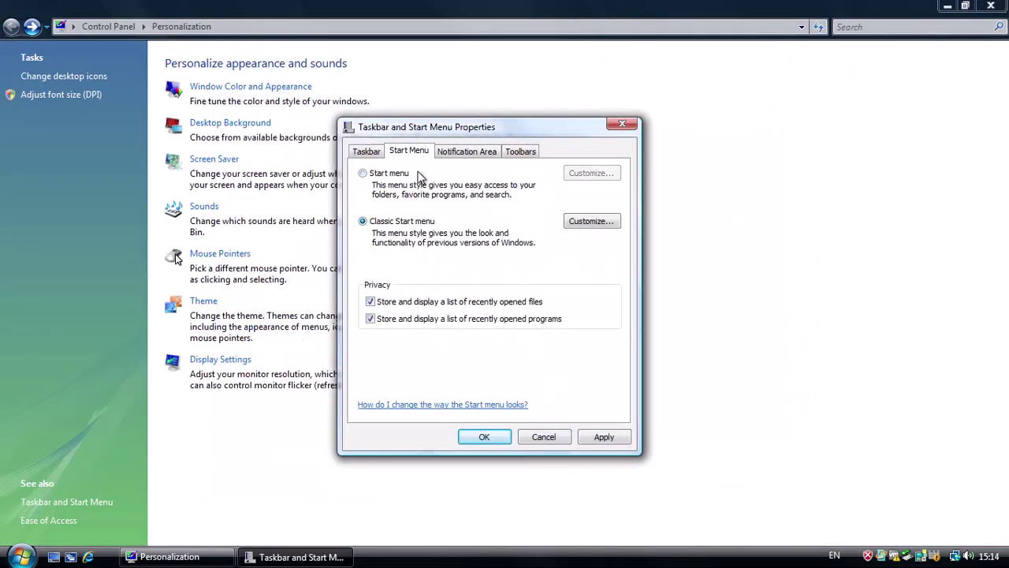
# - Apply the Classic Start menu style and open Run from its Accessories programs
pyautogui.click(22, 557)
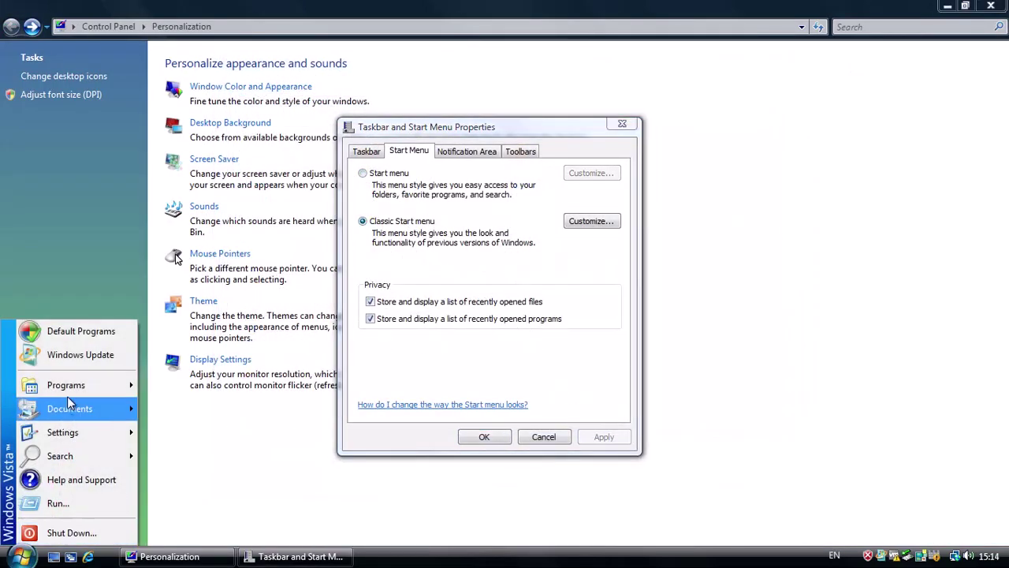
pyautogui.moveTo(307, 138)
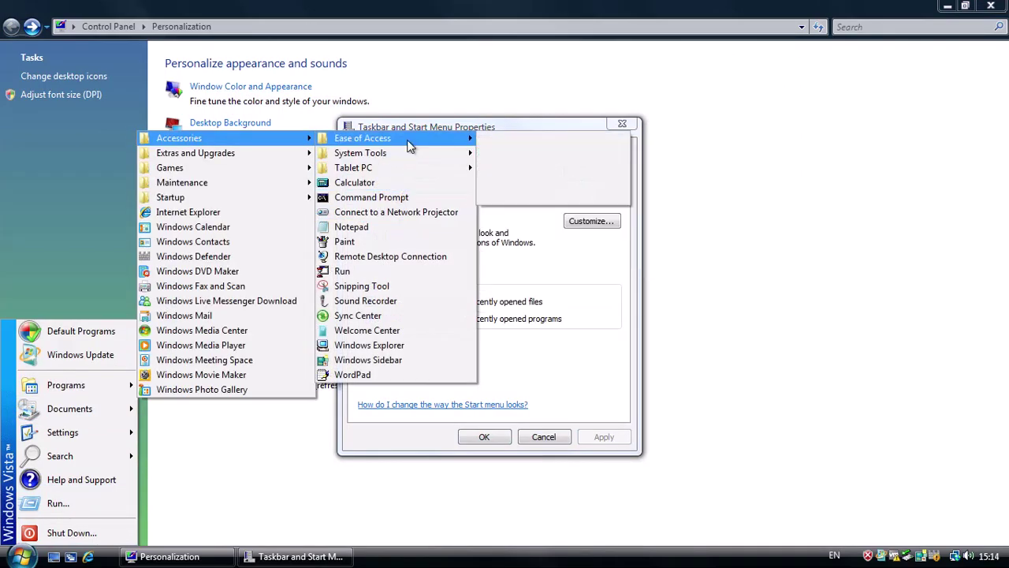
pyautogui.click(342, 271)
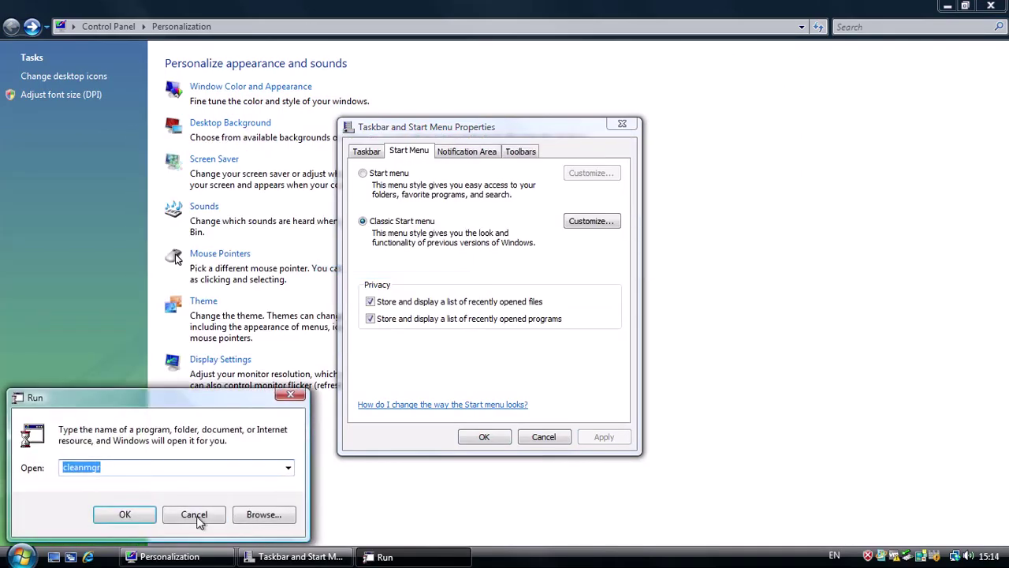
# - Look through the classic Start menu's Search and Programs entries and open Remote Desktop Connection from Accessories
pyautogui.click(20, 557)
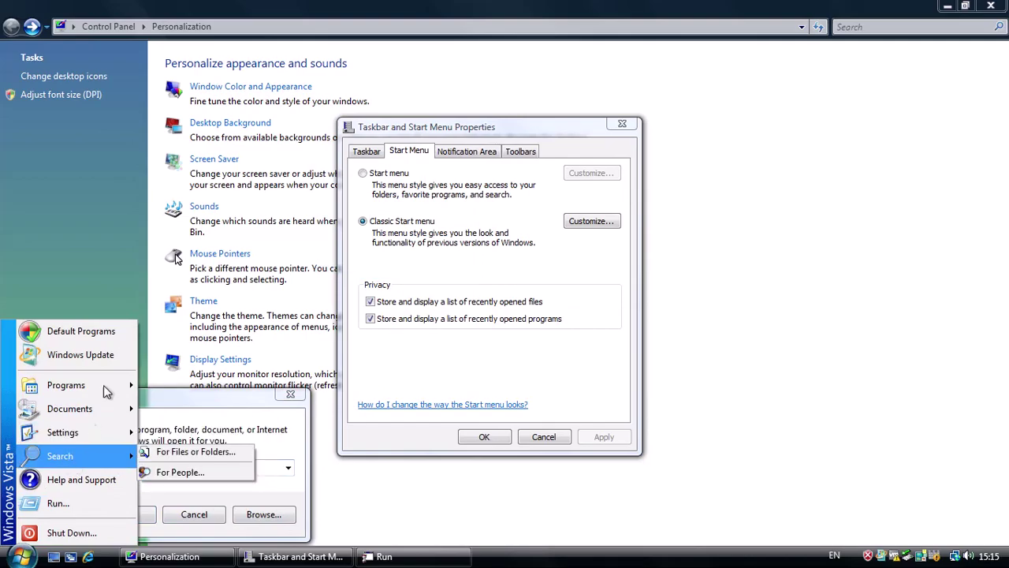
pyautogui.moveTo(95, 456)
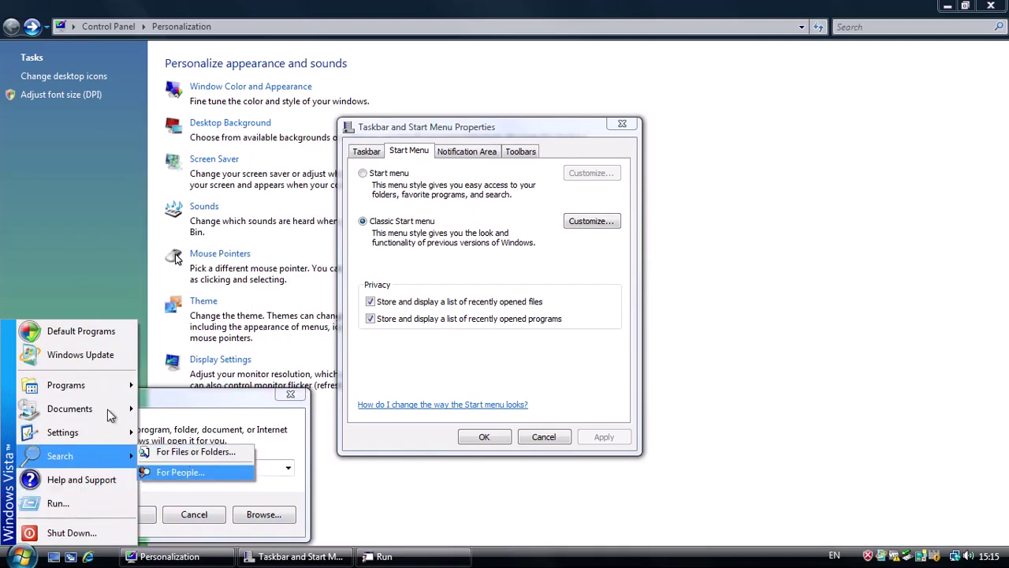
pyautogui.moveTo(122, 386)
pyautogui.moveTo(238, 137)
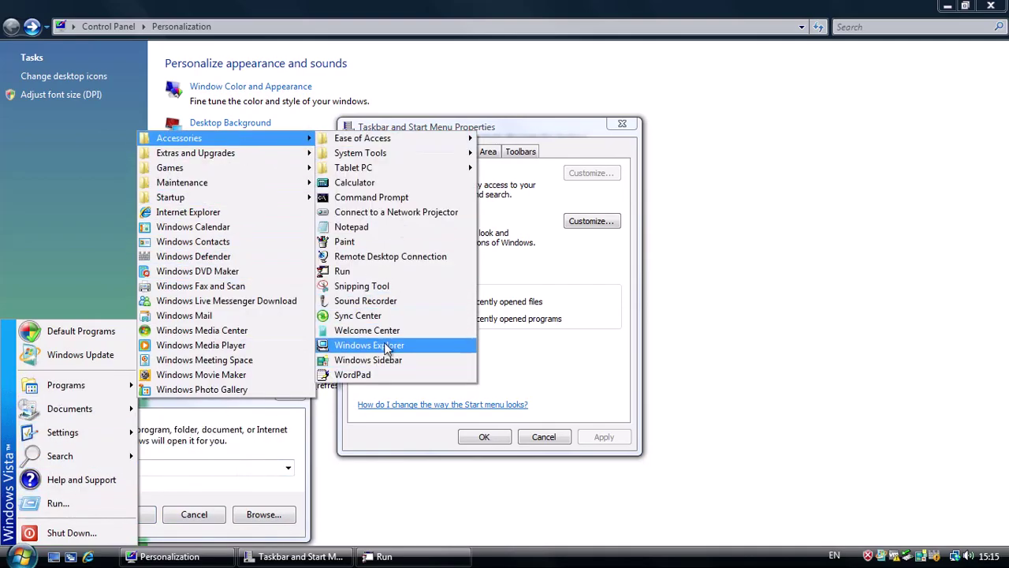
pyautogui.click(411, 256)
# - Open Windows Explorer from the Accessories programs and maximize its window
pyautogui.click(19, 556)
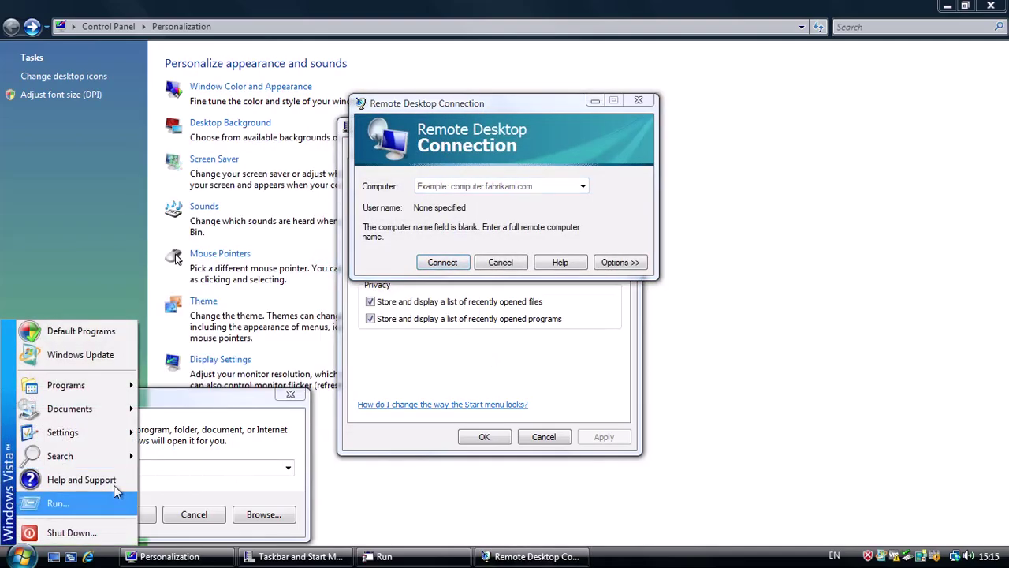
pyautogui.moveTo(79, 384)
pyautogui.moveTo(237, 138)
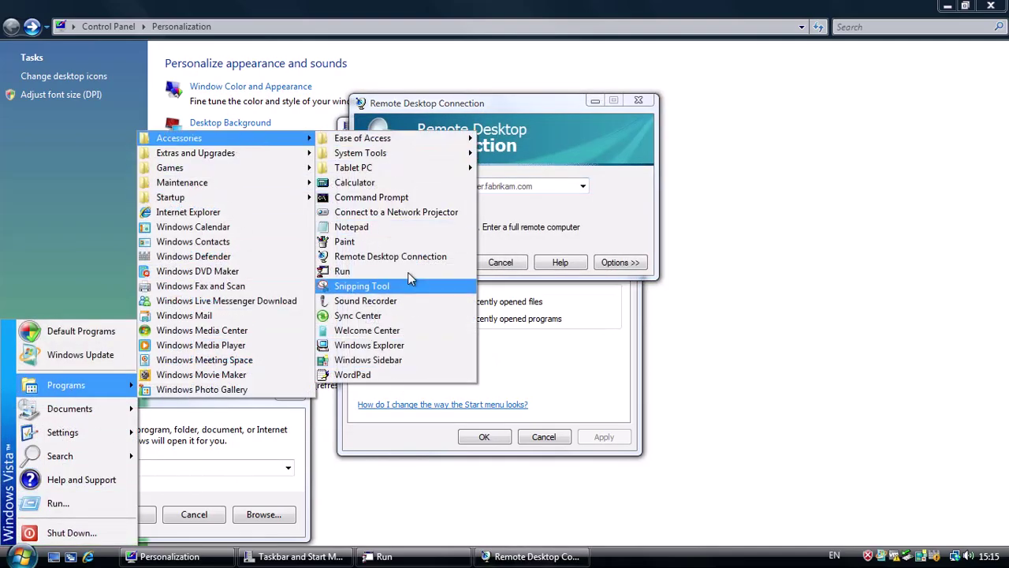
pyautogui.click(449, 345)
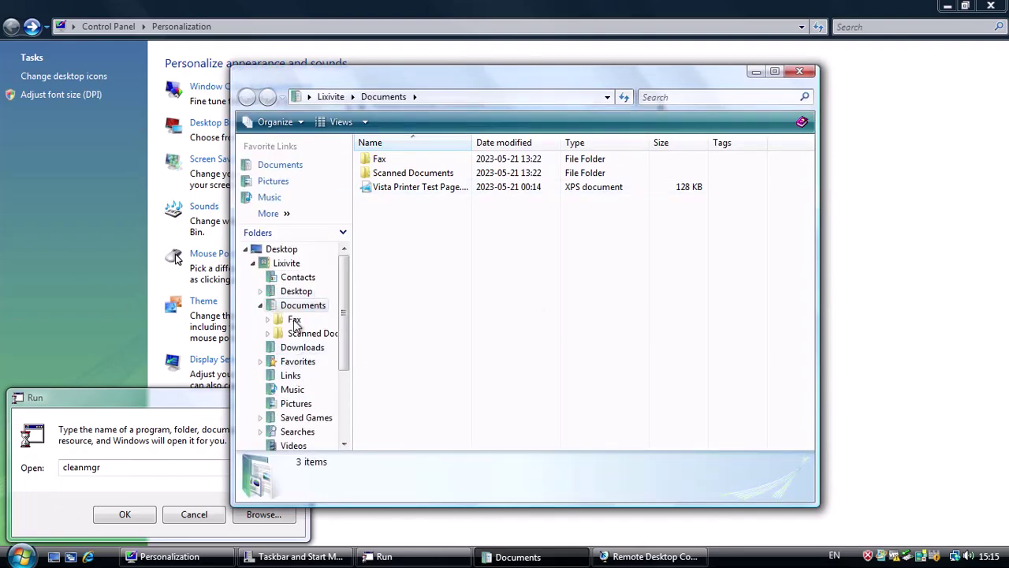
pyautogui.doubleClick(353, 79)
# - Go to the Windows folder on drive C: and open the properties of explorer.exe
pyautogui.click(58, 404)
pyautogui.doubleClick(181, 122)
pyautogui.doubleClick(139, 132)
pyautogui.scroll(-12, 290, 336)
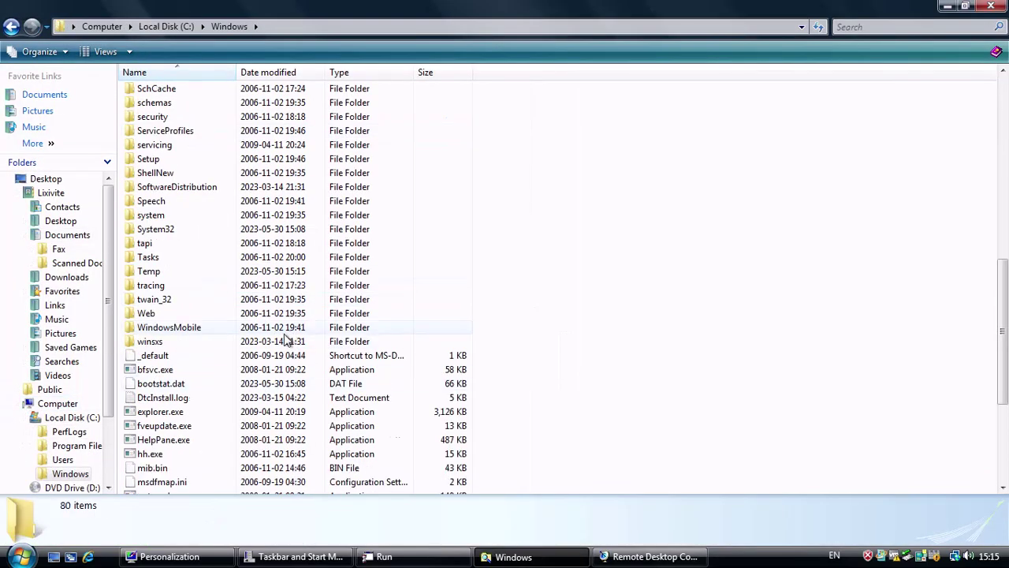
pyautogui.scroll(-5, 291, 338)
pyautogui.rightClick(170, 200)
pyautogui.click(198, 381)
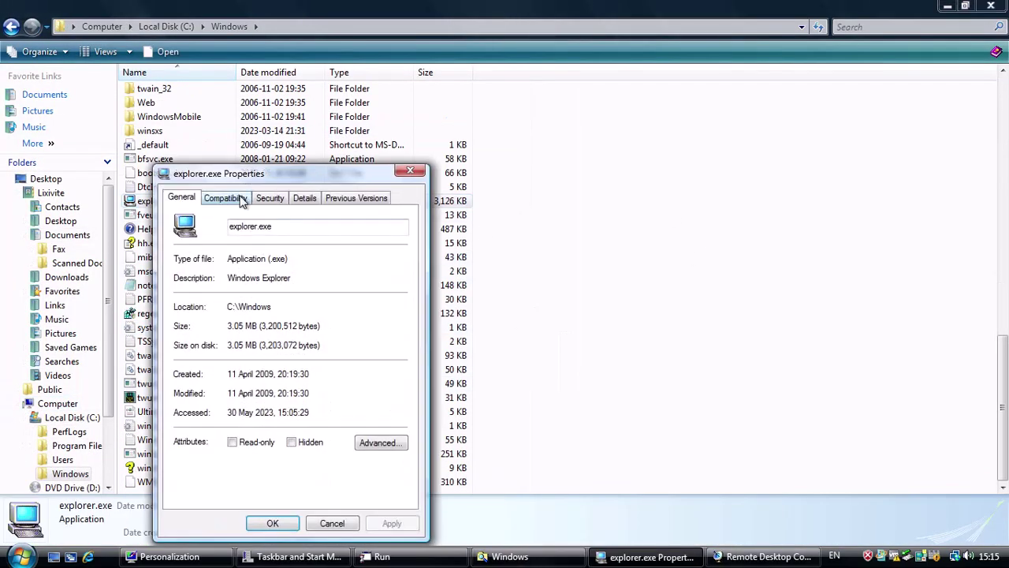
# - View the Details, Security, Compatibility, and General properties of explorer.exe, then cancel the dialog
pyautogui.click(306, 199)
pyautogui.press('Up')
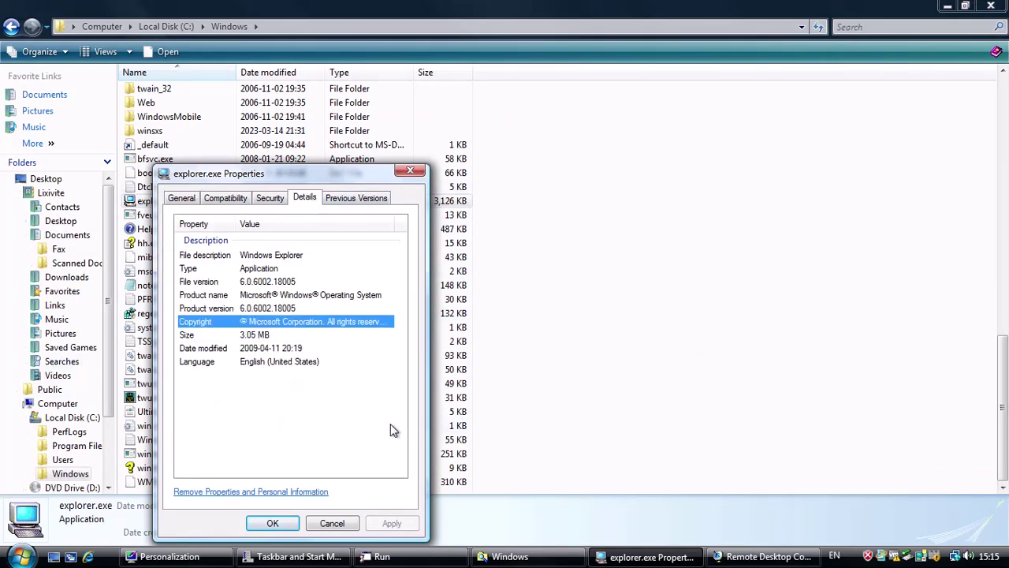
pyautogui.click(270, 199)
pyautogui.click(224, 199)
pyautogui.click(184, 199)
pyautogui.click(224, 199)
pyautogui.click(304, 199)
pyautogui.click(185, 200)
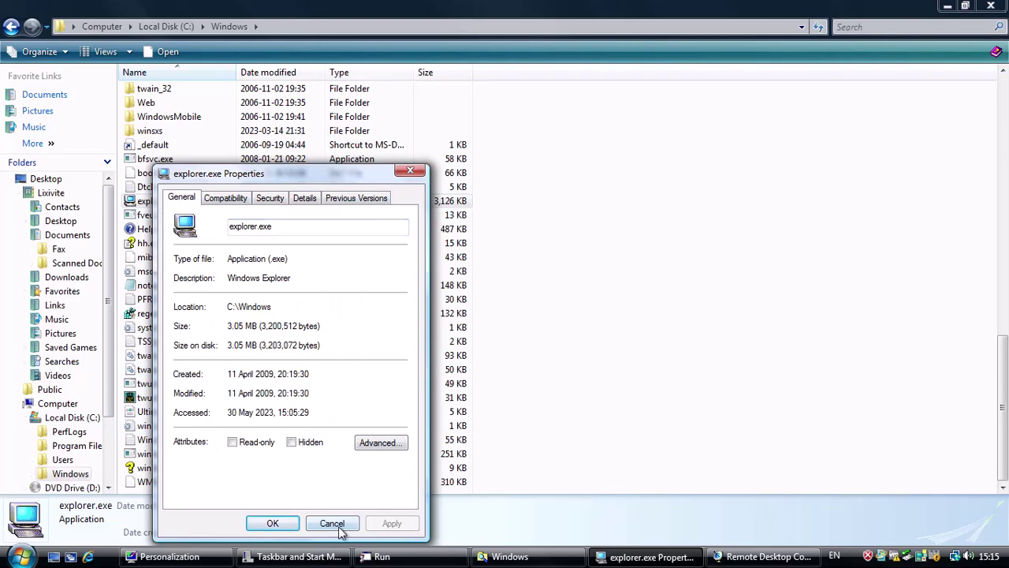
pyautogui.click(332, 524)
# - Open the Web\Wallpaper folder inside the Windows folder to view its pictures
pyautogui.scroll(8, 293, 334)
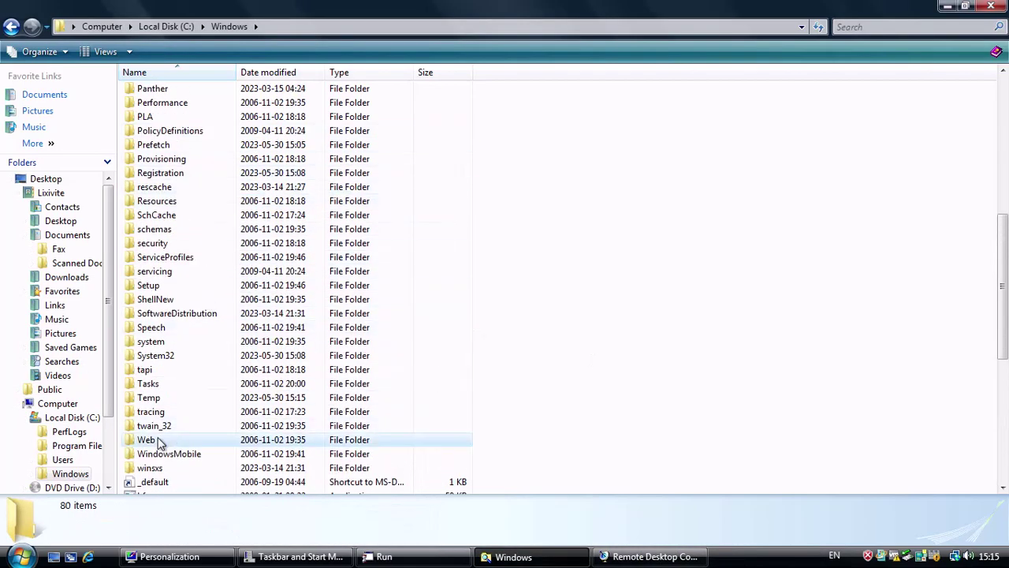
pyautogui.doubleClick(148, 440)
pyautogui.doubleClick(157, 91)
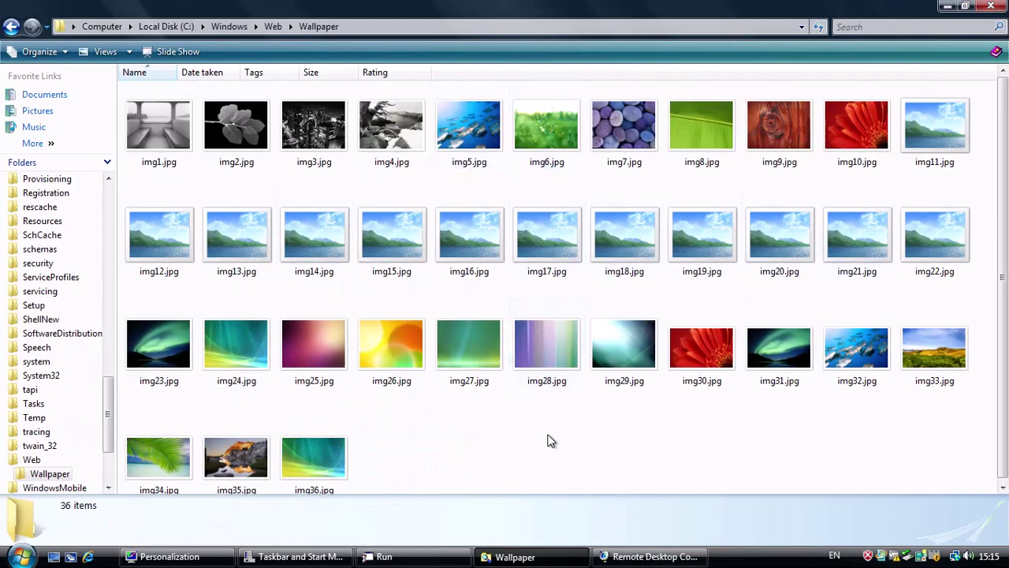
# - Open the Aero folder under Windows\Resources\Themes and go back to the Themes folder
pyautogui.click(49, 221)
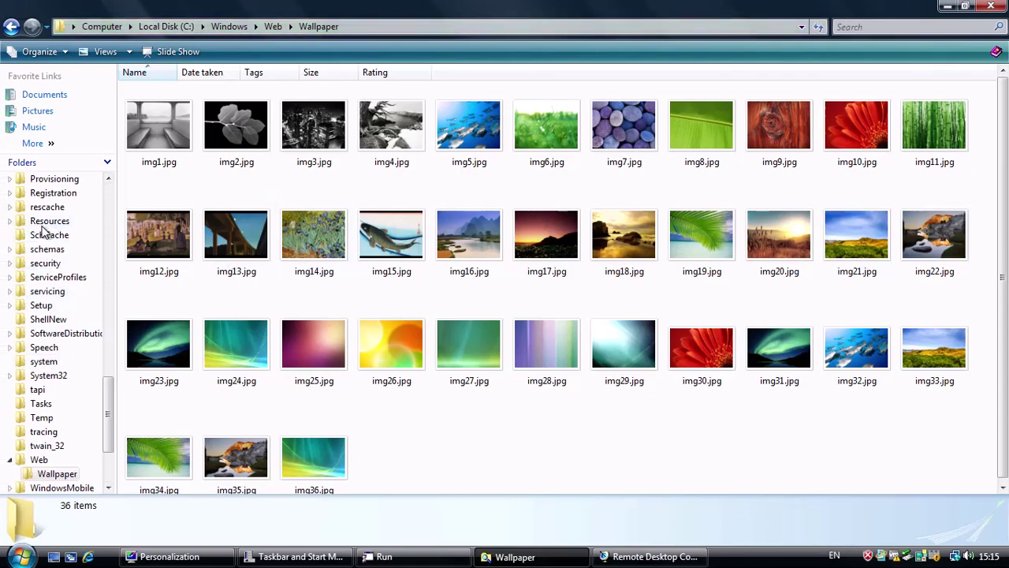
pyautogui.doubleClick(150, 89)
pyautogui.doubleClick(150, 88)
pyautogui.click(9, 28)
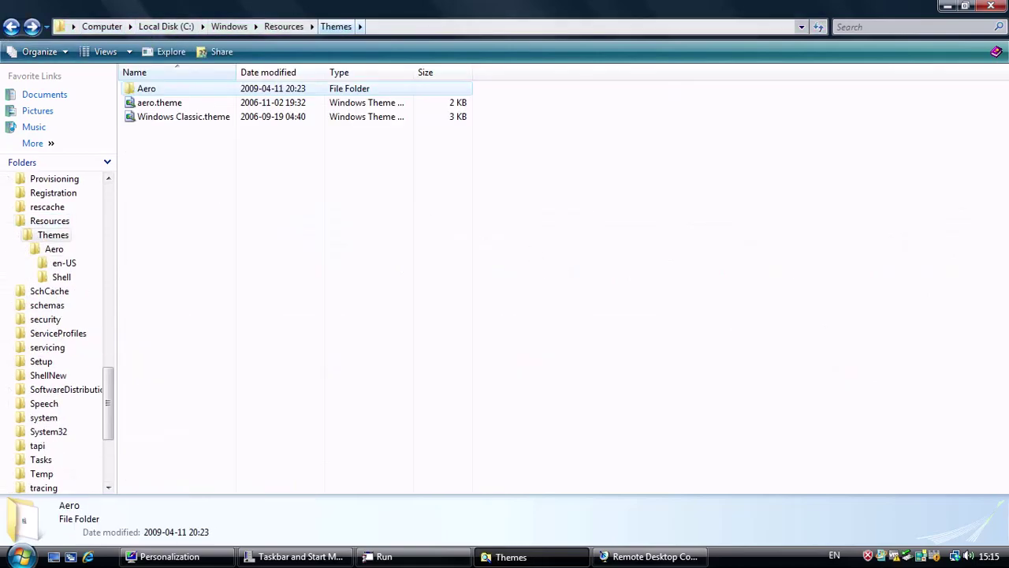
# - Close the Themes folder, Remote Desktop Connection, Run, and Taskbar and Start Menu Properties windows
pyautogui.click(991, 7)
pyautogui.click(640, 100)
pyautogui.click(285, 397)
pyautogui.click(559, 440)
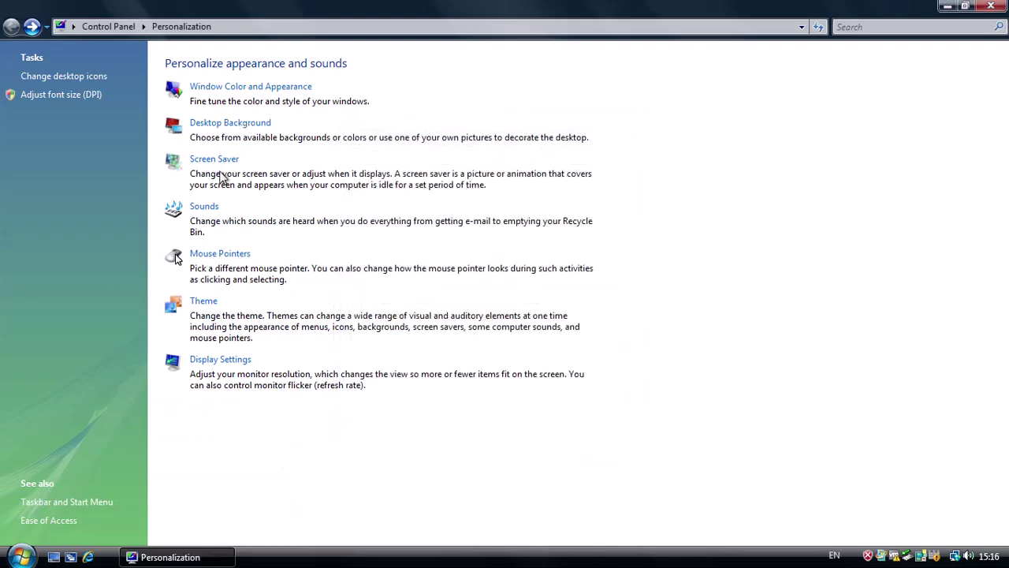
# - Open the theme settings from Personalization and apply the Windows Classic theme
pyautogui.click(207, 302)
pyautogui.click(189, 203)
pyautogui.click(177, 237)
pyautogui.click(249, 423)
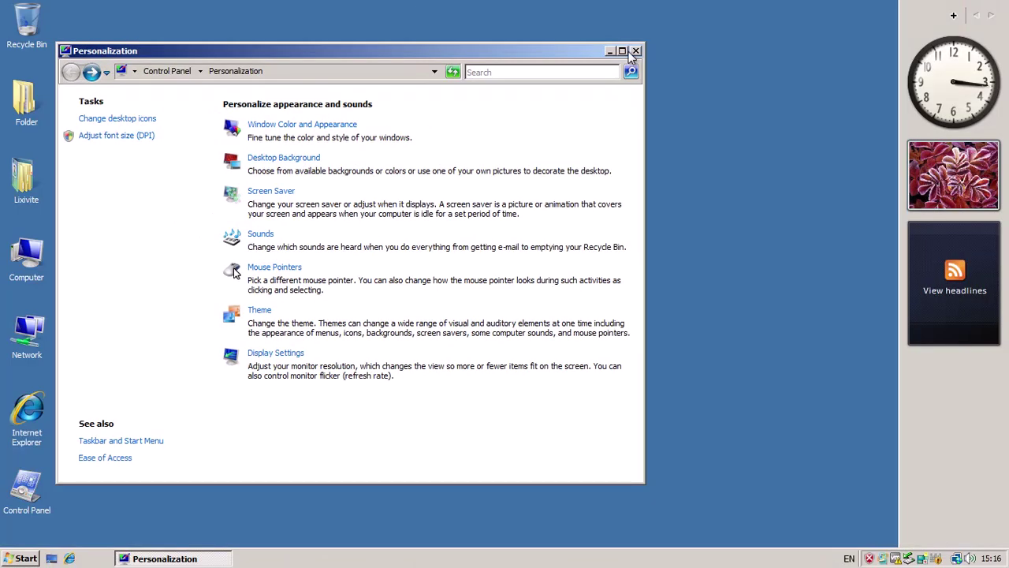
# - Maximize, restore and minimize the Personalization window, and browse Accessories and Extras and Upgrades in the Start menu's Programs list
pyautogui.click(624, 52)
pyautogui.doubleClick(815, 10)
pyautogui.click(610, 52)
pyautogui.click(24, 558)
pyautogui.moveTo(79, 386)
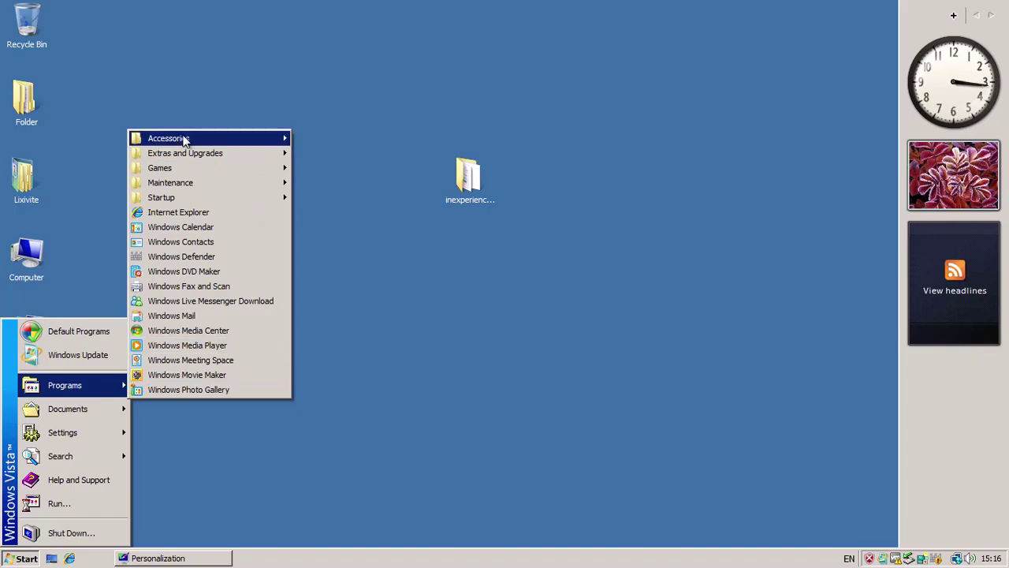
pyautogui.moveTo(237, 153)
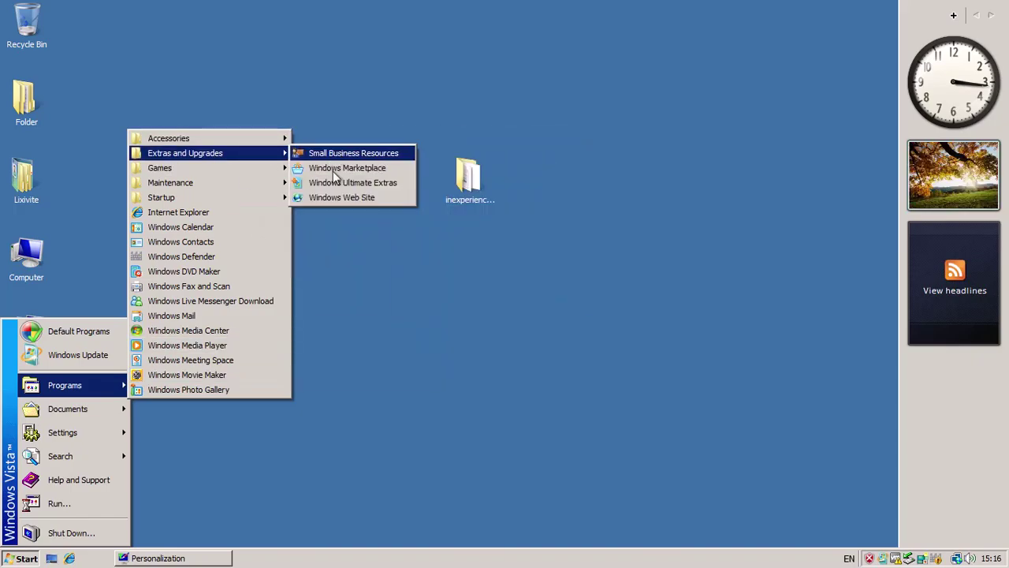
# - Restore the Personalization window, apply the Windows Vista theme, and view the Start menu's Programs list
pyautogui.click(184, 558)
pyautogui.click(237, 314)
pyautogui.click(265, 209)
pyautogui.click(165, 231)
pyautogui.click(261, 428)
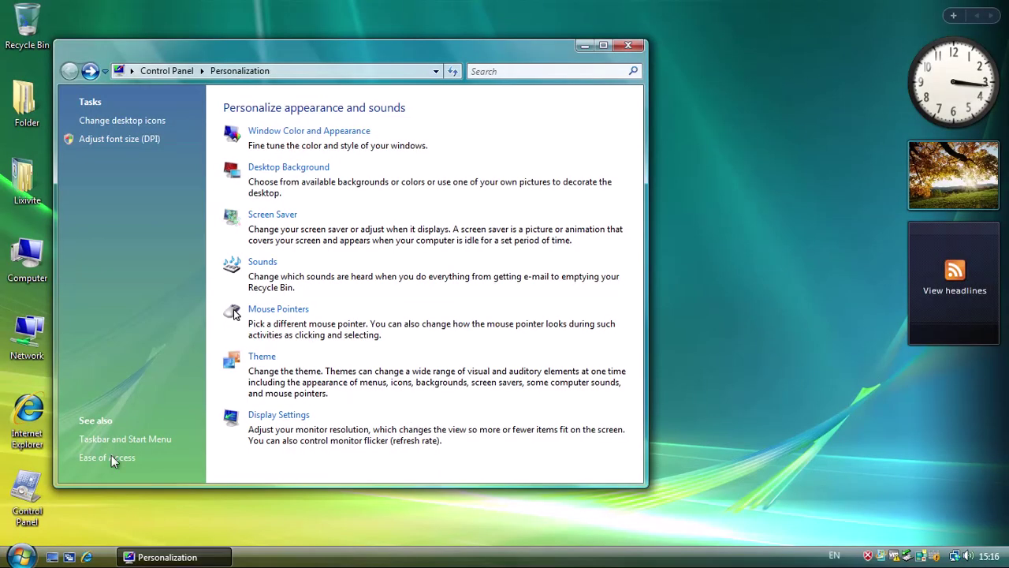
pyautogui.click(22, 556)
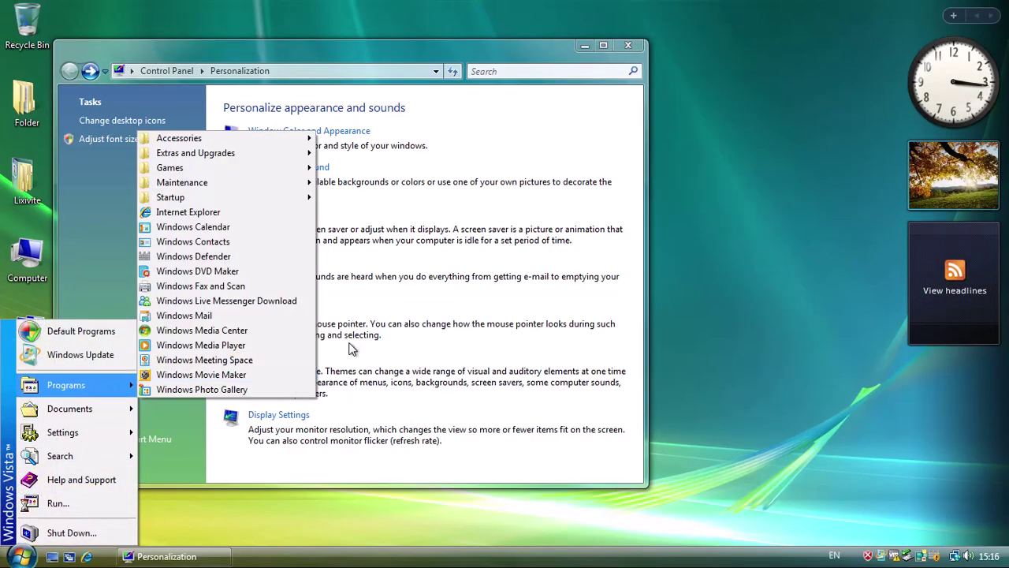
# - Open Task Manager, show processes from all users, and end the explorer.exe process tree
pyautogui.rightClick(429, 556)
pyautogui.click(130, 298)
pyautogui.click(218, 197)
pyautogui.rightClick(68, 188)
pyautogui.click(196, 235)
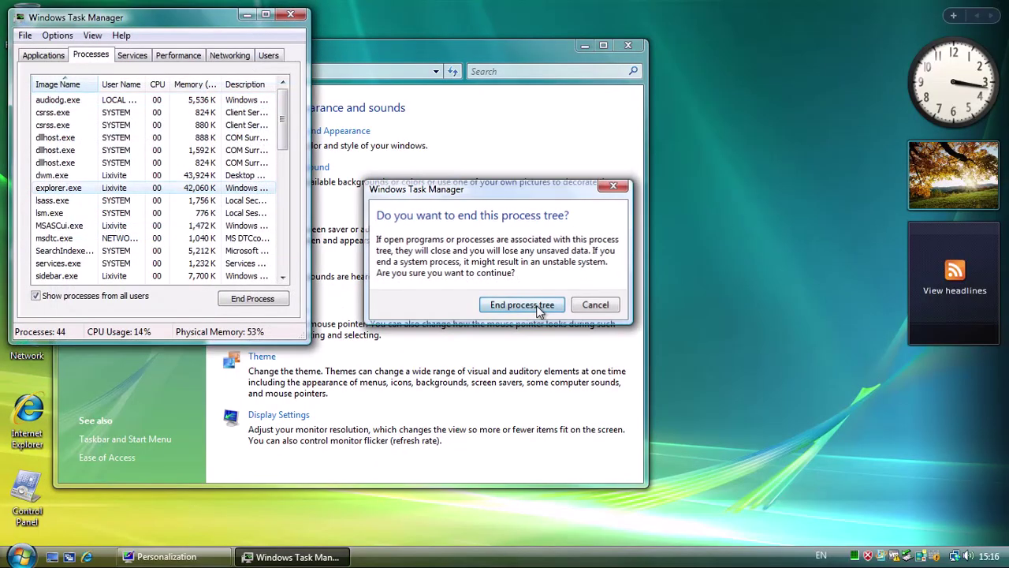
pyautogui.click(543, 304)
# - Run explorer as a new task and view the Programs list in the reloaded Start menu
pyautogui.click(26, 36)
pyautogui.click(68, 52)
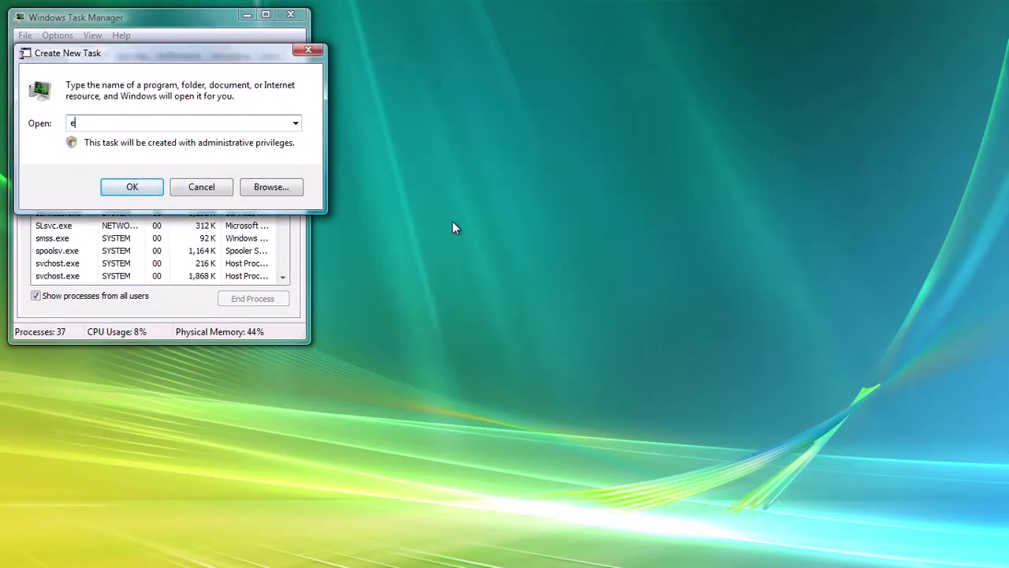
pyautogui.write('explorer')
pyautogui.press('Return')
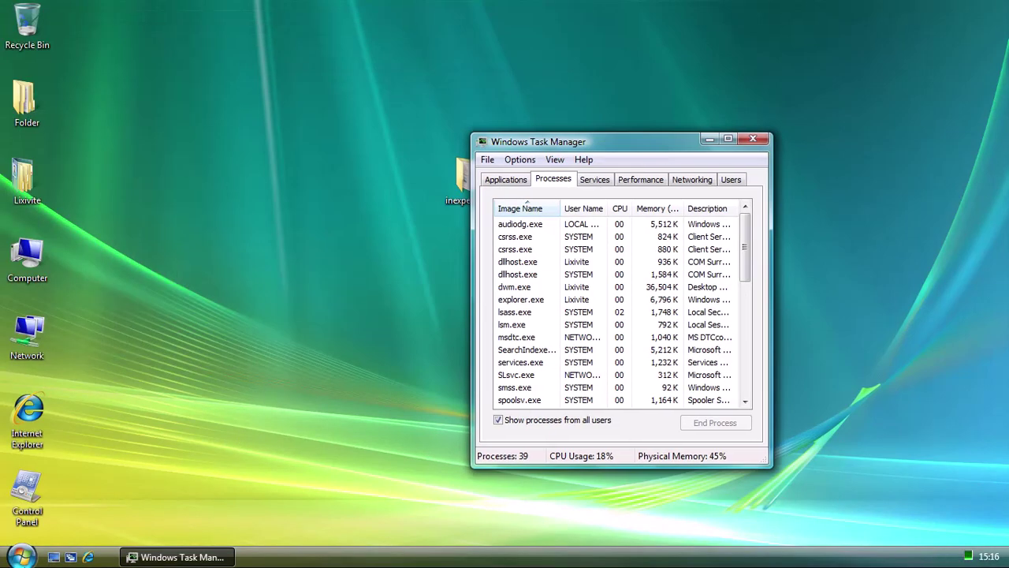
pyautogui.click(20, 556)
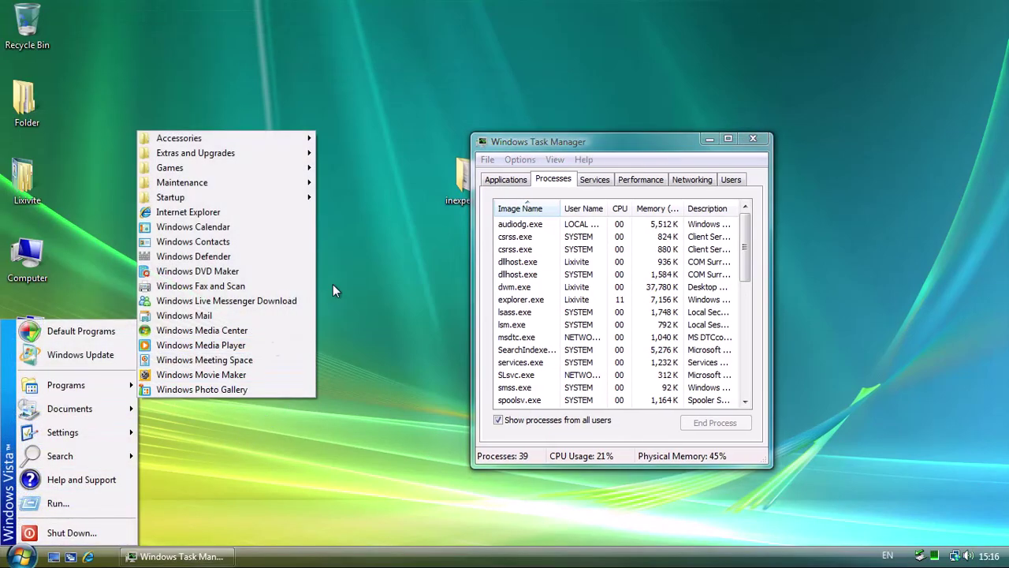
# - Reopen Personalization from the desktop, move Task Manager aside, and apply the Windows Classic theme
pyautogui.rightClick(252, 493)
pyautogui.click(267, 489)
pyautogui.moveTo(674, 147); pyautogui.dragTo(881, 91)
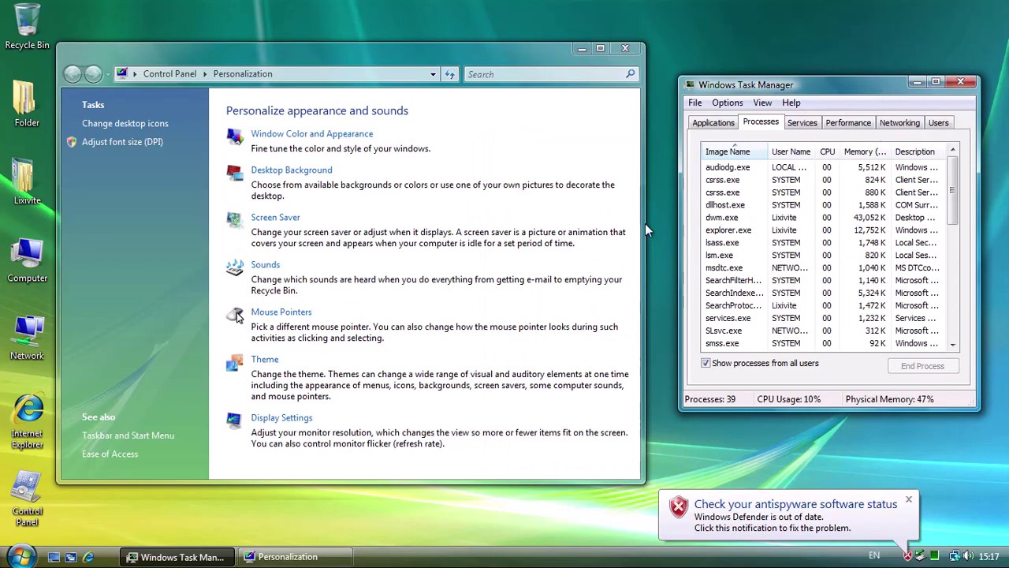
pyautogui.click(265, 359)
pyautogui.click(142, 151)
pyautogui.click(102, 171)
pyautogui.click(198, 365)
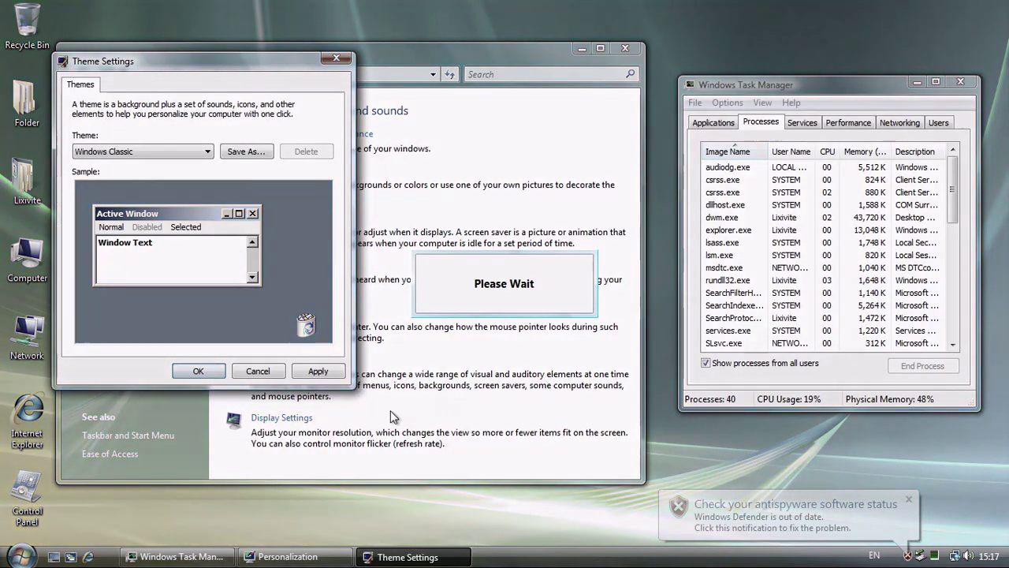
pyautogui.click(20, 558)
# - End the explorer.exe process tree and run explorer again as a new task
pyautogui.rightClick(729, 236)
pyautogui.click(769, 272)
pyautogui.click(518, 307)
pyautogui.click(694, 102)
pyautogui.click(704, 117)
pyautogui.click(797, 248)
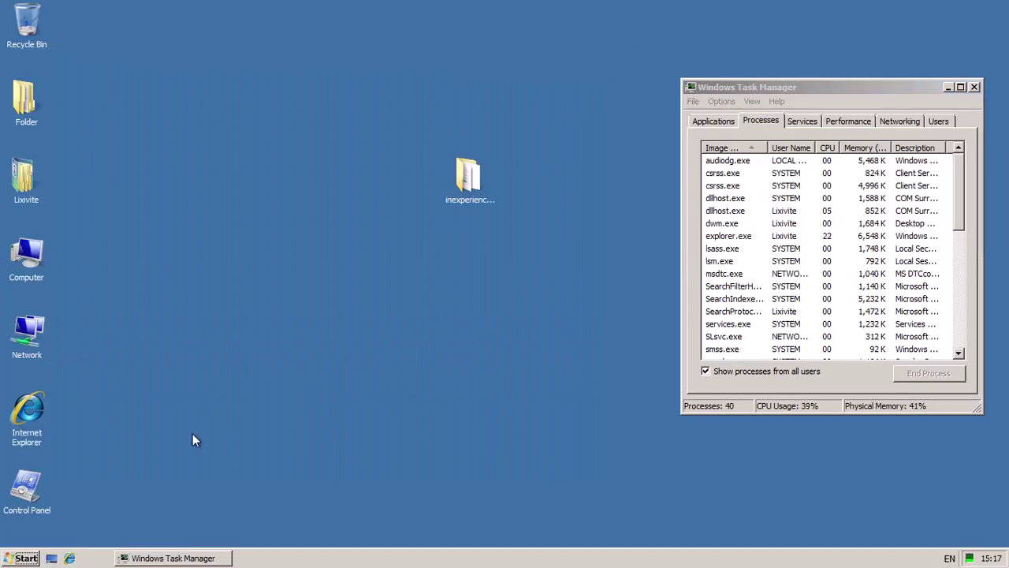
# - Browse the Accessories programs in the Start menu, and view the Documents folder before closing it
pyautogui.click(21, 559)
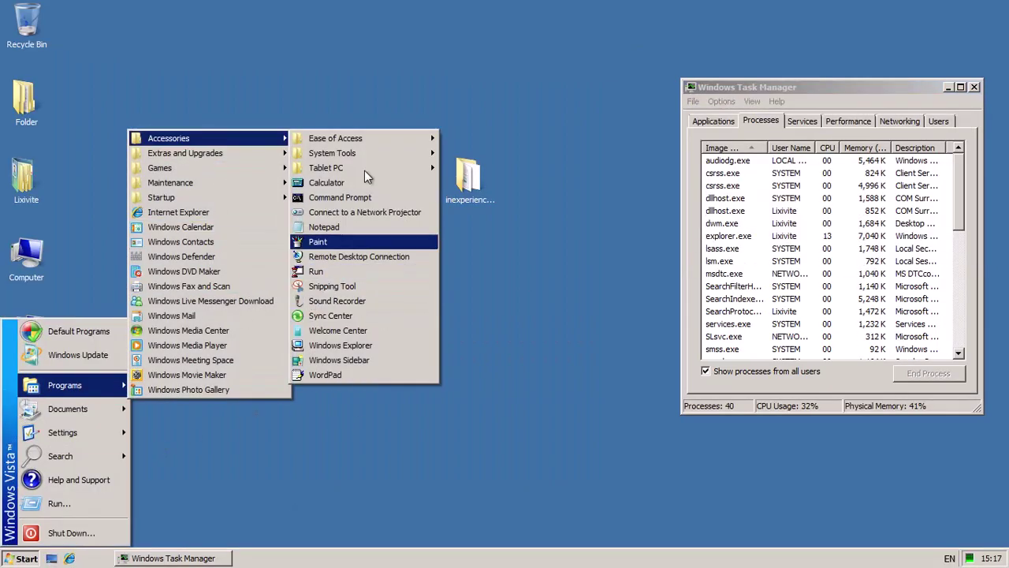
pyautogui.click(208, 321)
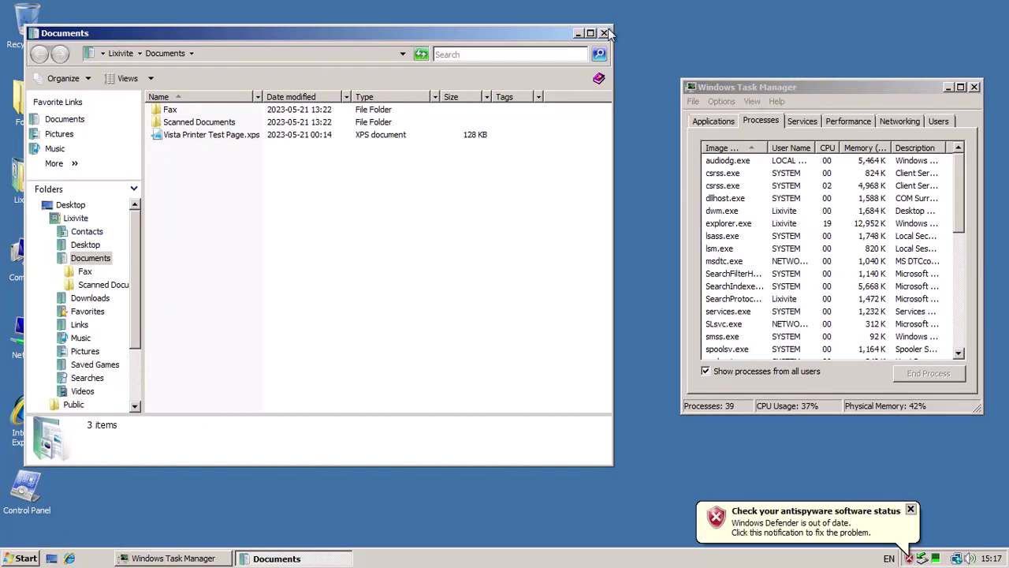
pyautogui.click(605, 34)
# - Open Windows Help and Support, and view all the getting-started items in Welcome Center before closing it
pyautogui.click(22, 559)
pyautogui.click(78, 480)
pyautogui.click(22, 558)
pyautogui.moveTo(66, 385)
pyautogui.moveTo(180, 139)
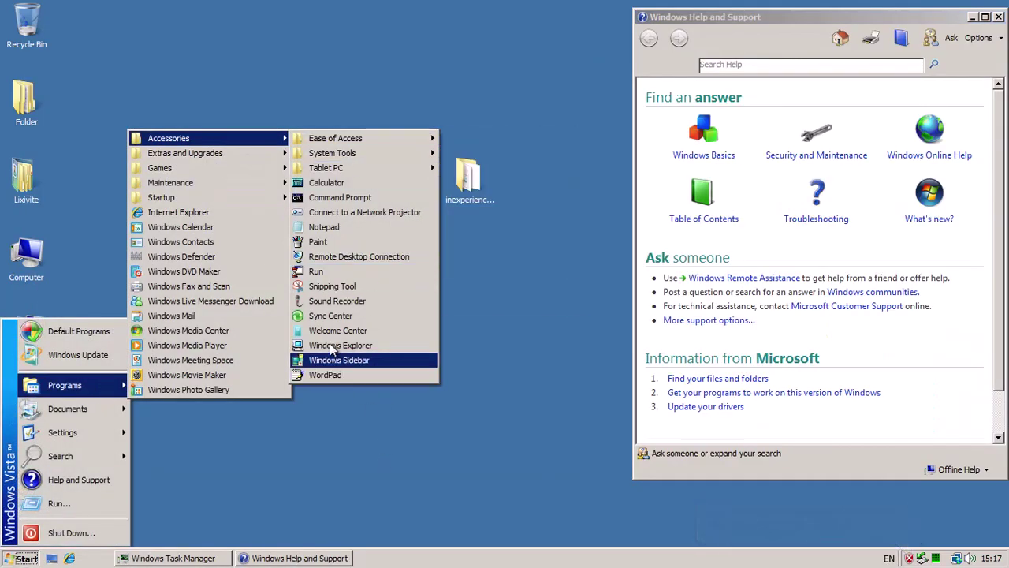
pyautogui.click(359, 331)
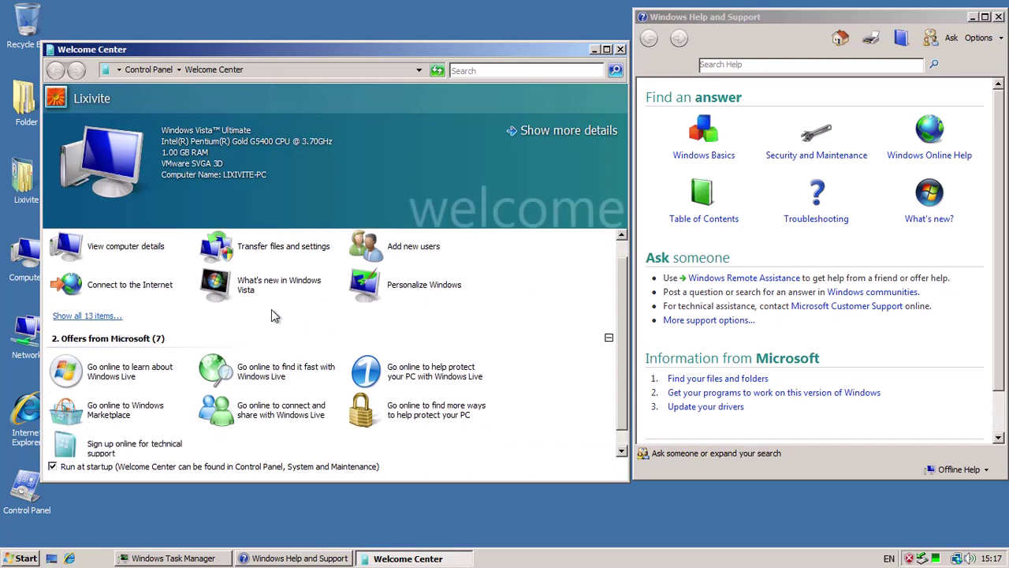
pyautogui.click(119, 316)
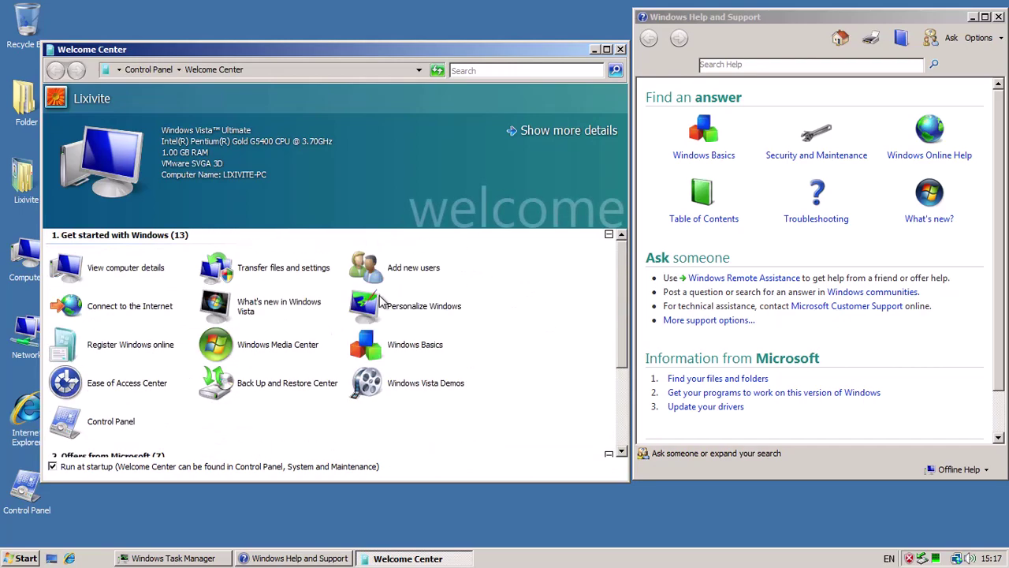
pyautogui.click(621, 48)
# - Look through the Windows Help and Support home page and close its window
pyautogui.moveTo(655, 16)
pyautogui.mouseDown()
pyautogui.moveTo(622, 20)
pyautogui.moveTo(647, 21)
pyautogui.mouseUp()
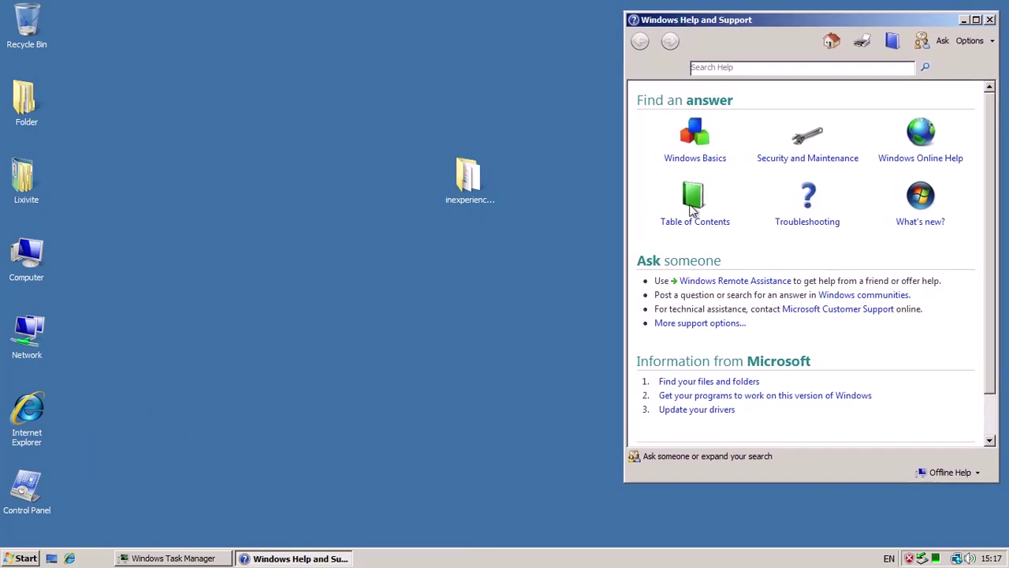
pyautogui.scroll(-2, 899, 101)
pyautogui.click(990, 19)
pyautogui.click(757, 286)
# - Switch from the Classic Start menu to the standard Start menu style in its properties, and open the menu
pyautogui.click(20, 558)
pyautogui.rightClick(219, 378)
pyautogui.rightClick(278, 557)
pyautogui.click(304, 549)
pyautogui.click(76, 244)
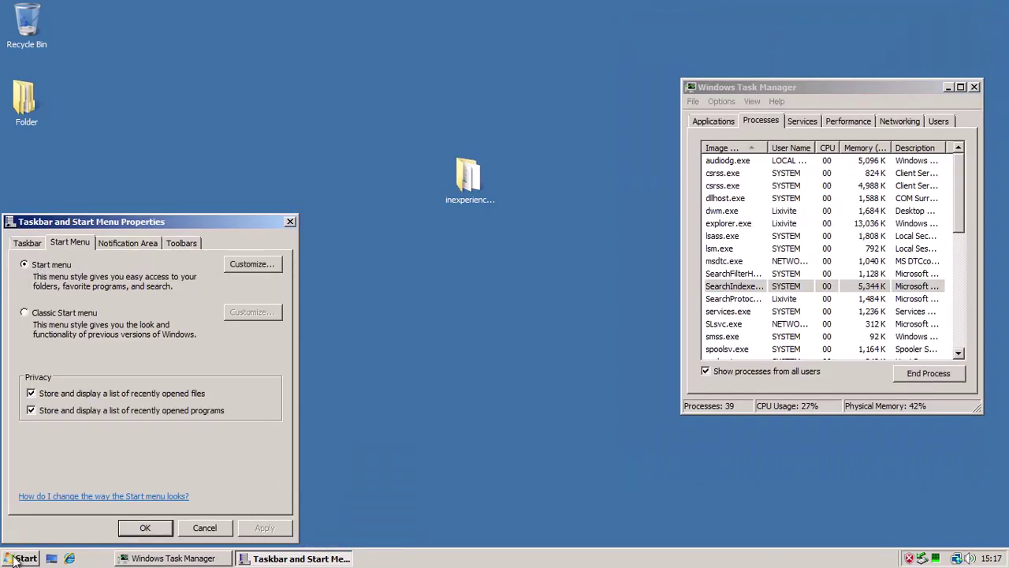
pyautogui.click(30, 556)
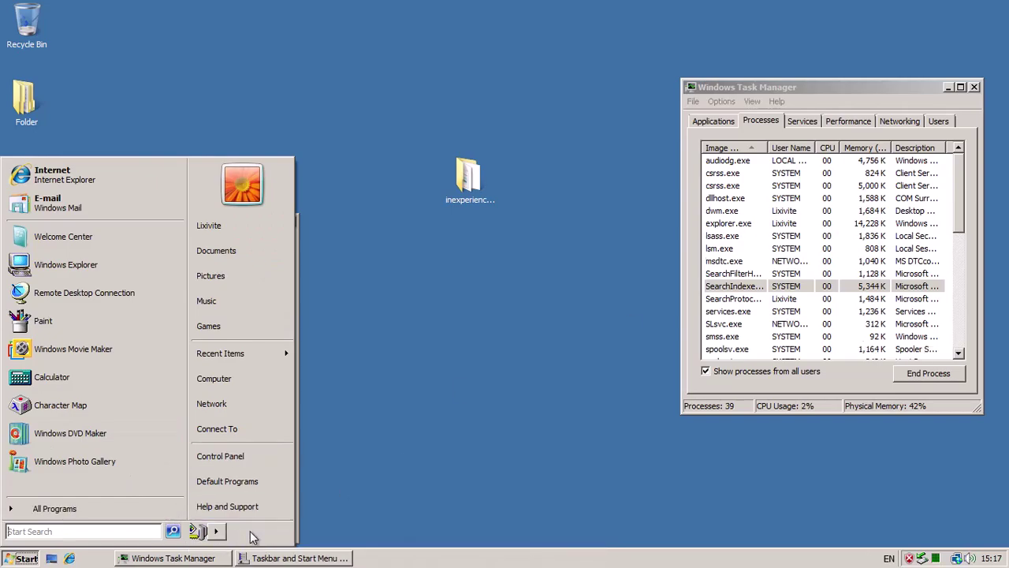
# - Examine the icons in All Programs, expanding folders such as Accessories and Extras and Upgrades
pyautogui.click(130, 509)
pyautogui.click(87, 417)
pyautogui.click(86, 405)
pyautogui.click(87, 392)
pyautogui.click(90, 339)
pyautogui.click(91, 325)
pyautogui.scroll(-2, 90, 265)
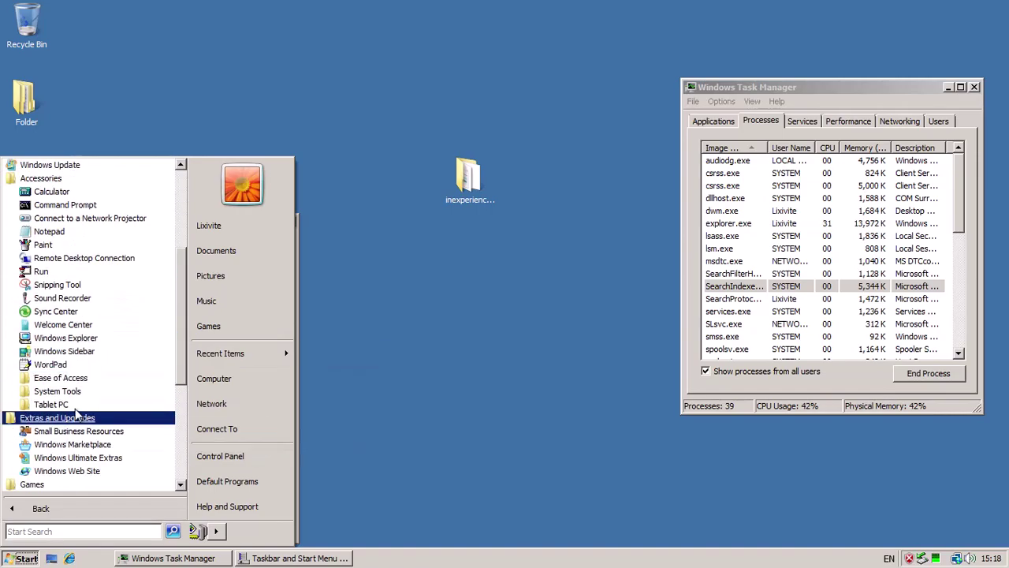
pyautogui.click(75, 406)
pyautogui.click(78, 392)
pyautogui.click(96, 325)
pyautogui.scroll(5, 105, 373)
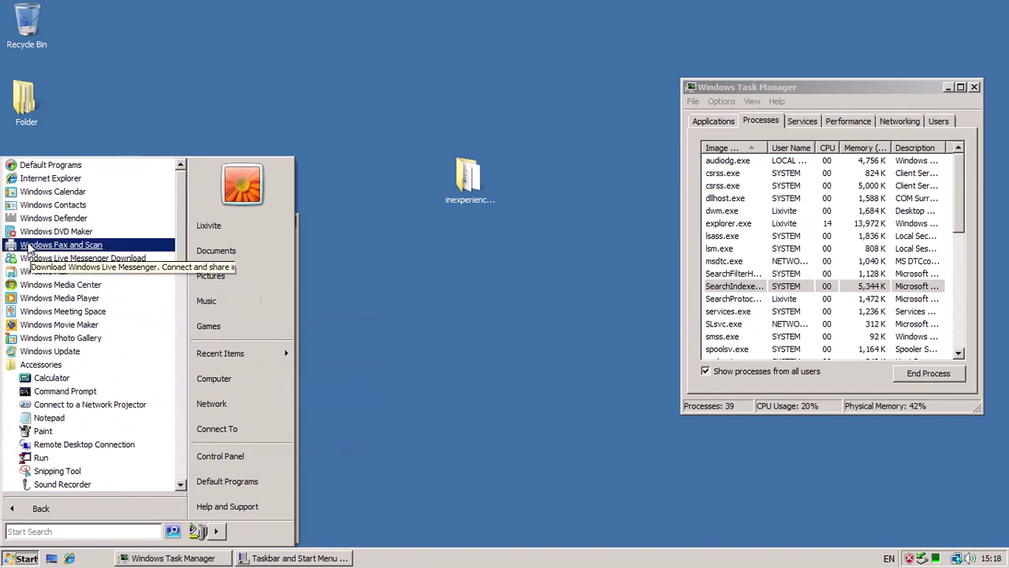
# - Restart the Windows shell by ending the explorer.exe process tree and running explorer as a new task
pyautogui.rightClick(747, 223)
pyautogui.click(804, 252)
pyautogui.click(522, 308)
pyautogui.click(697, 116)
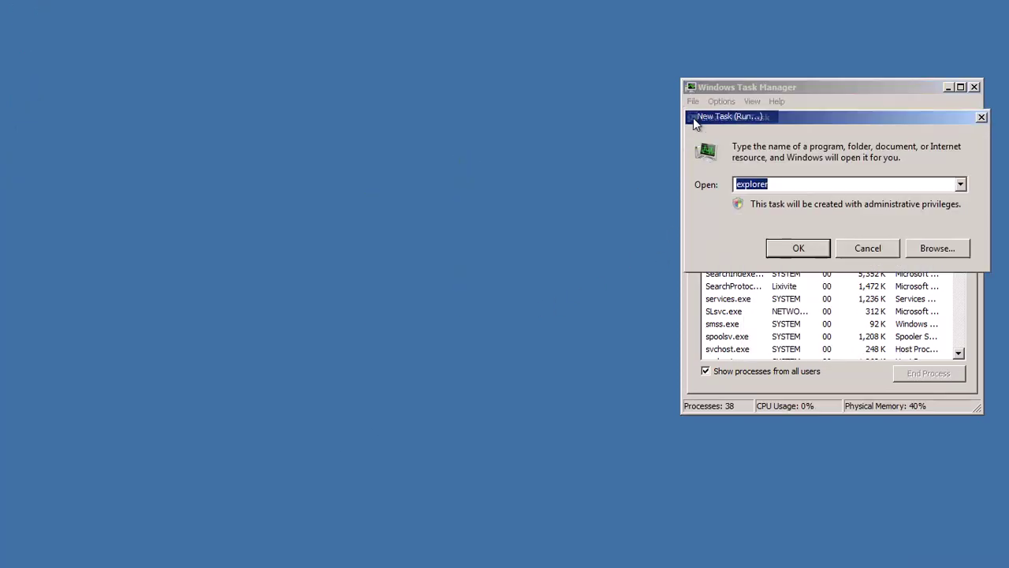
pyautogui.click(794, 242)
# - Lock the computer from the Start menu, return to the desktop, and reopen the Start menu
pyautogui.press('super')
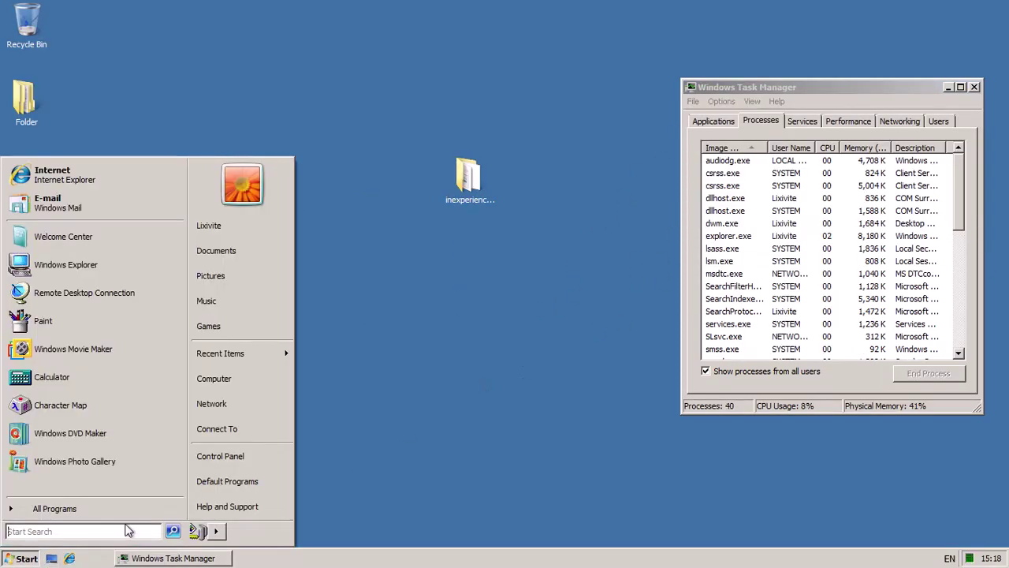
pyautogui.click(202, 533)
pyautogui.click(517, 331)
pyautogui.click(28, 558)
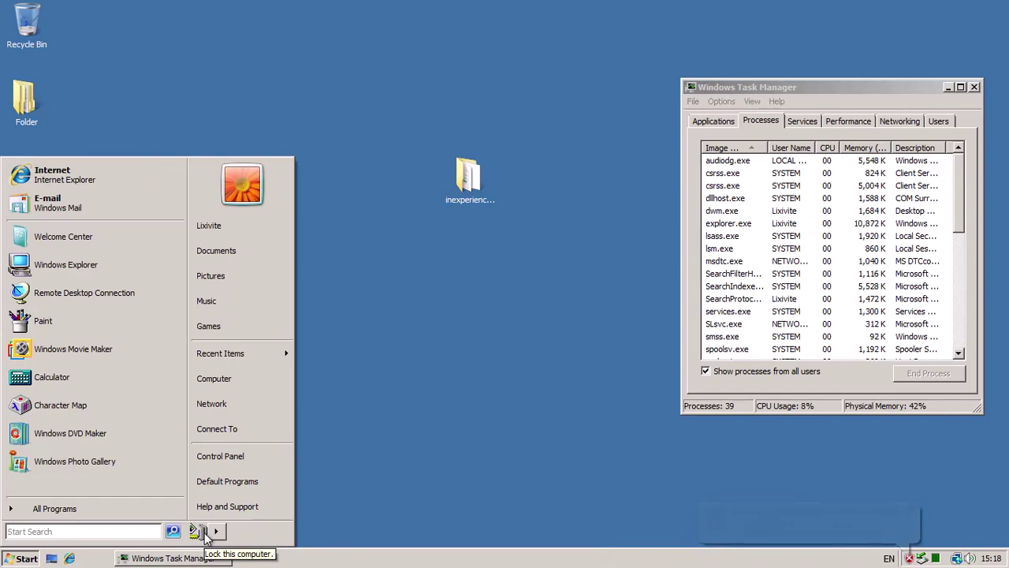
# - Open the theme settings through Personalization, apply the Windows Vista theme, and view the Start menu
pyautogui.rightClick(389, 525)
pyautogui.click(414, 517)
pyautogui.click(257, 312)
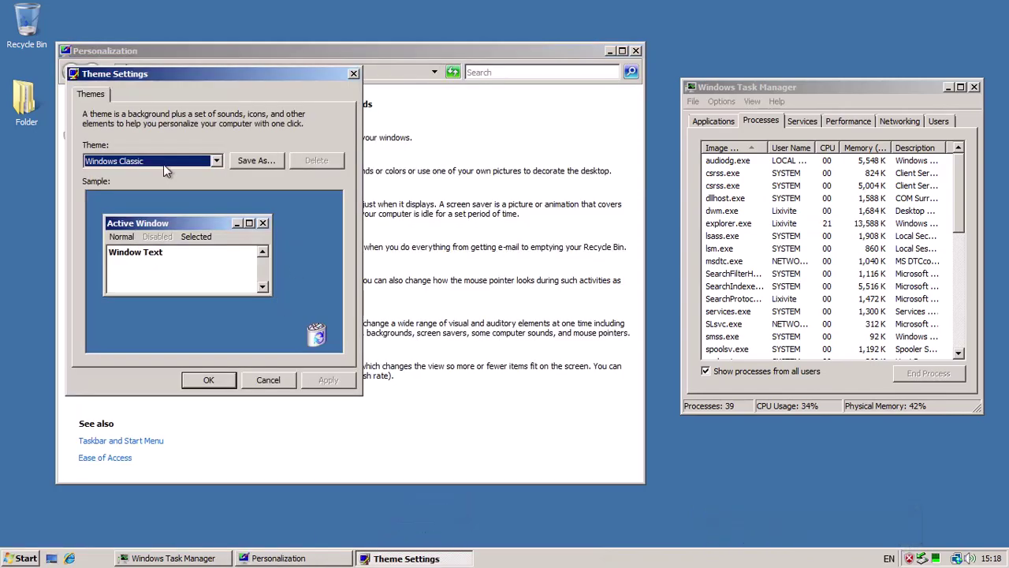
pyautogui.click(163, 161)
pyautogui.click(130, 184)
pyautogui.click(328, 380)
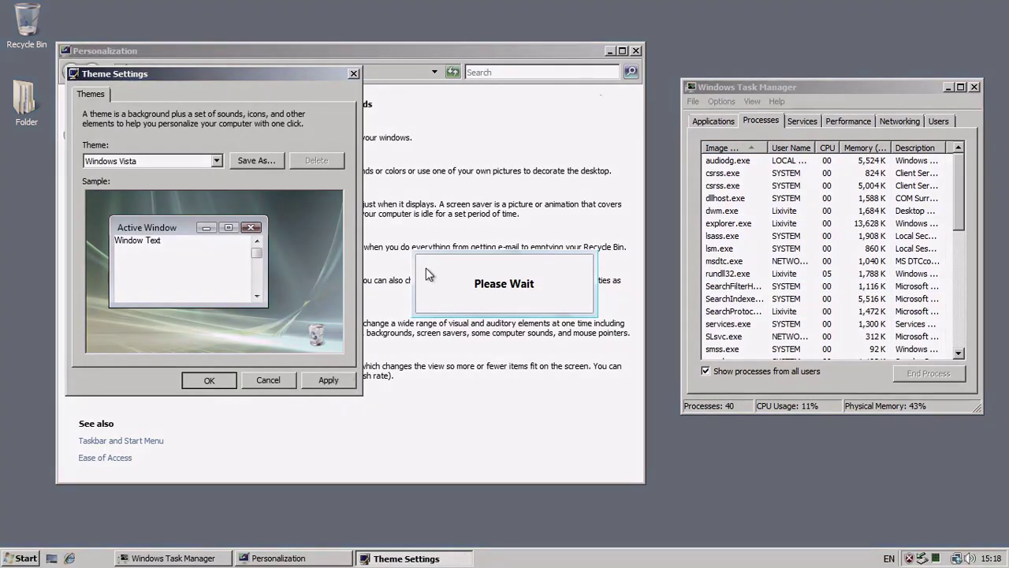
pyautogui.press('super')
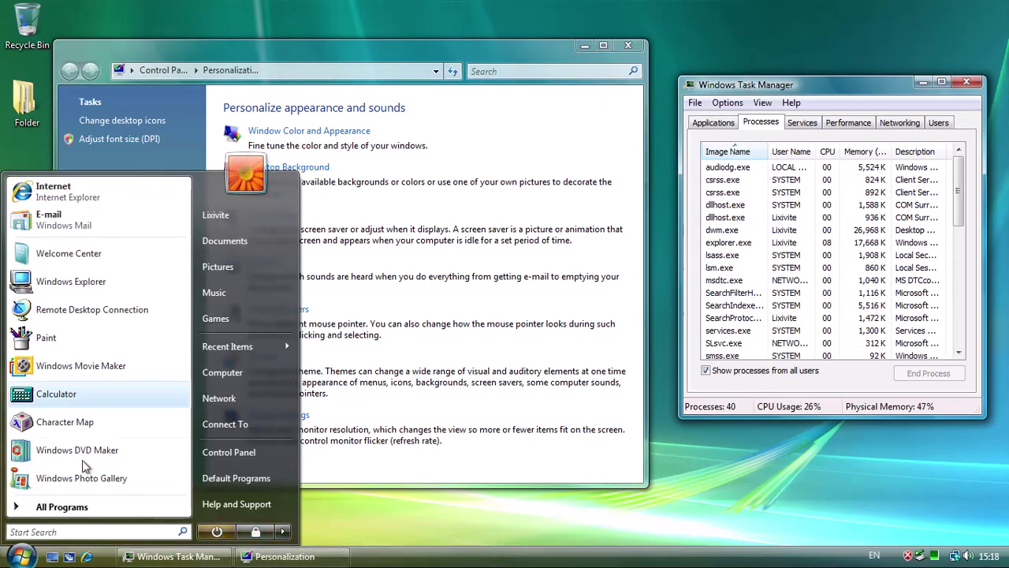
# - End the explorer.exe process tree and relaunch explorer from Task Manager
pyautogui.rightClick(741, 242)
pyautogui.click(792, 276)
pyautogui.click(522, 367)
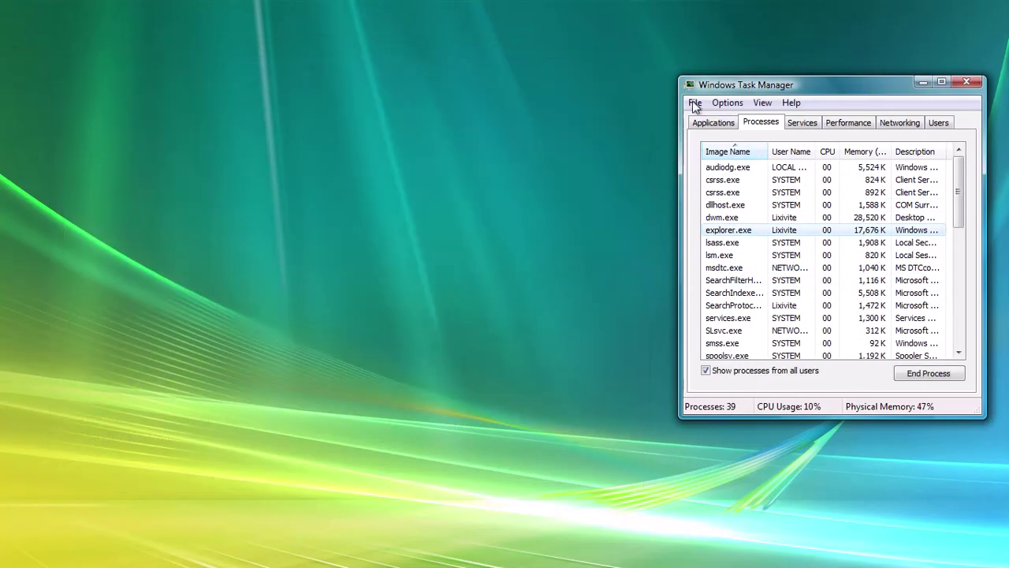
pyautogui.click(811, 266)
# - View All Programs in the reloaded Start menu and close the menu
pyautogui.click(23, 555)
pyautogui.click(49, 507)
pyautogui.click(447, 408)
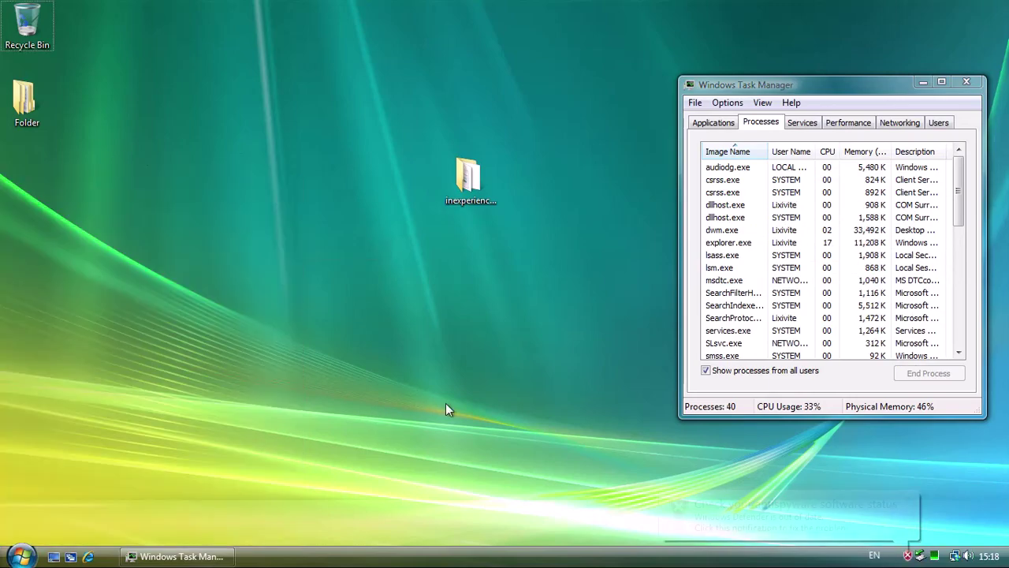
# - Open the classic Appearance Settings through Window Color and Appearance in Personalization
pyautogui.click(734, 255)
pyautogui.rightClick(344, 274)
pyautogui.click(387, 401)
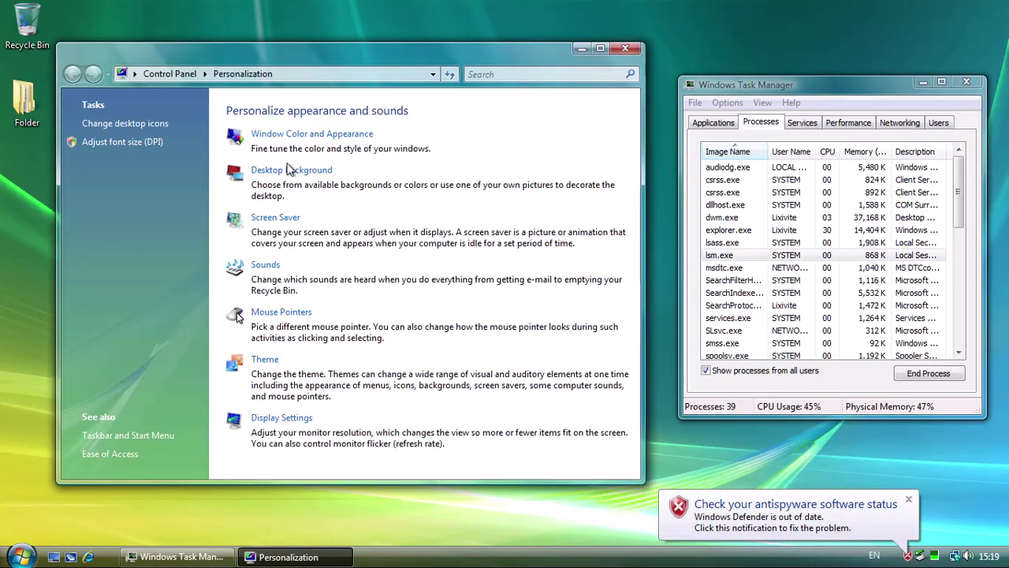
pyautogui.click(286, 135)
pyautogui.click(164, 341)
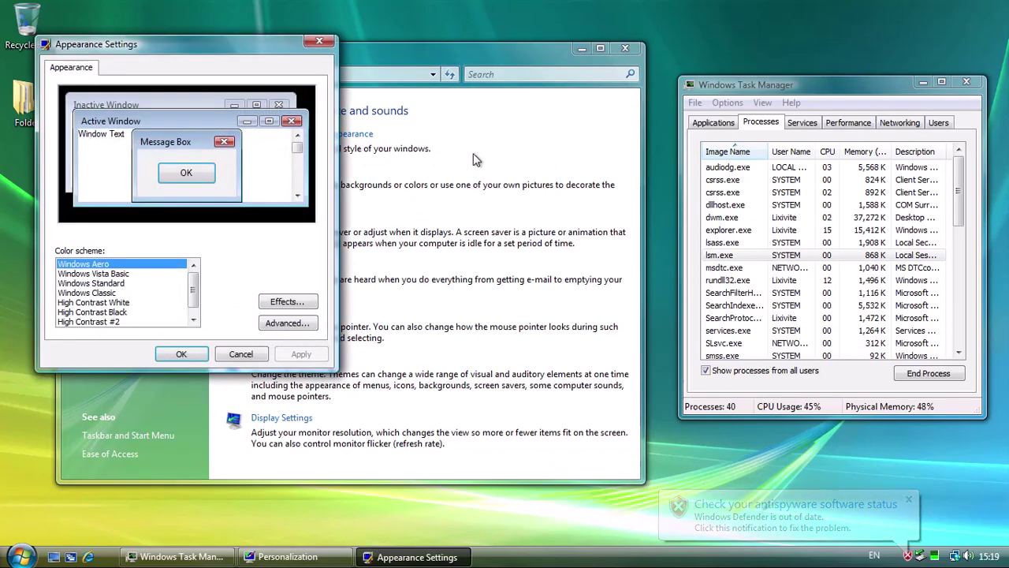
# - Open and close the Start menu, and go back to the main Personalization page
pyautogui.click(333, 139)
pyautogui.click(270, 186)
pyautogui.click(22, 557)
pyautogui.click(21, 557)
pyautogui.click(72, 74)
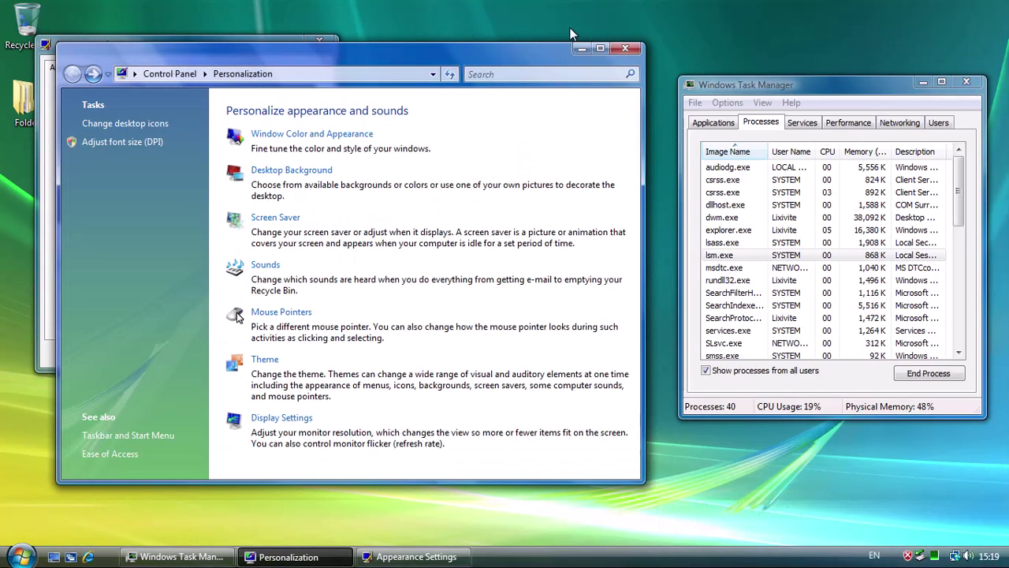
# - Close the Personalization window and apply the Windows Vista Basic color scheme in Appearance Settings
pyautogui.click(626, 52)
pyautogui.click(130, 275)
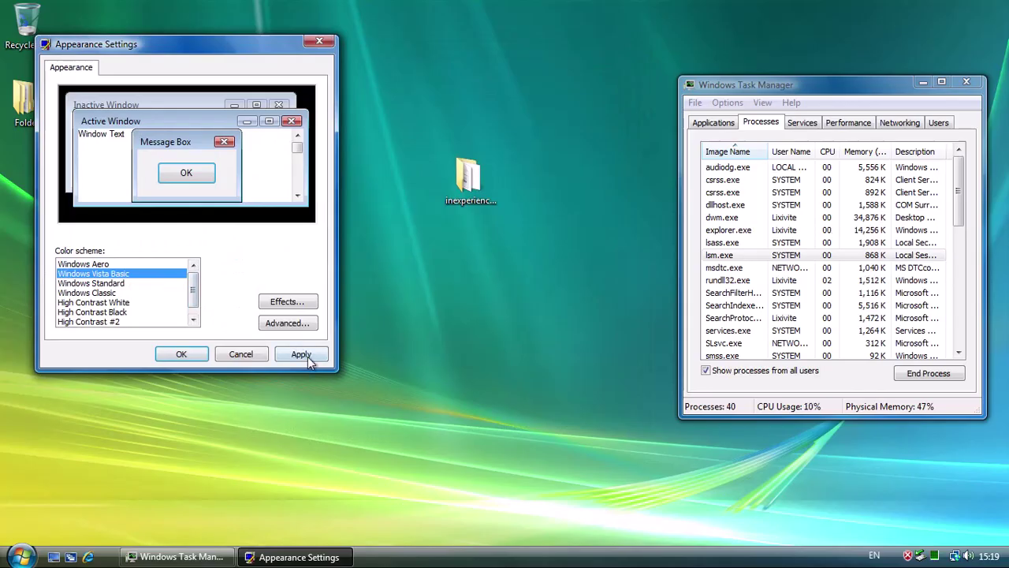
pyautogui.click(309, 355)
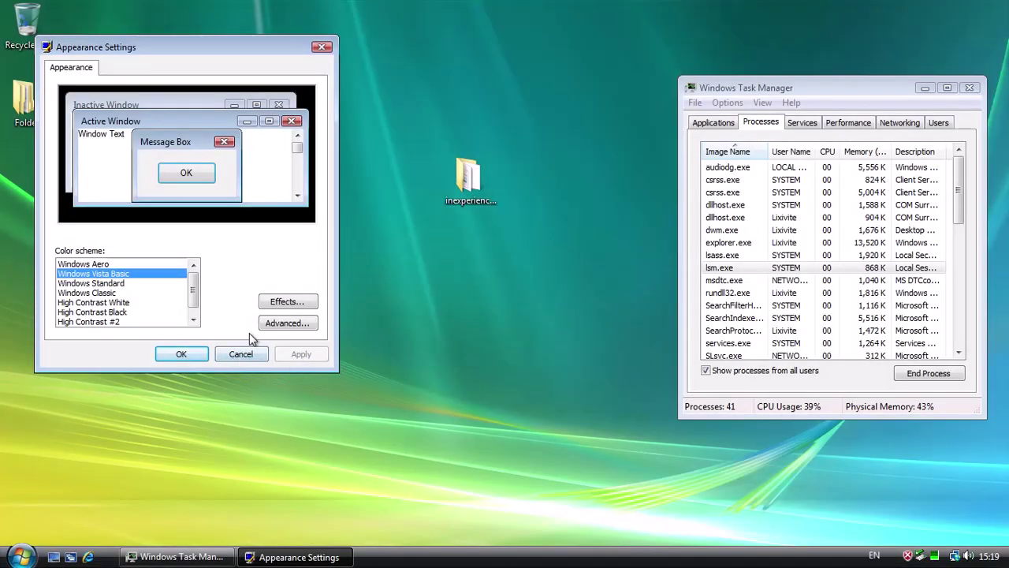
# - Open Personalization from the desktop and view the playback devices in the Sound dialog
pyautogui.moveTo(207, 41); pyautogui.dragTo(465, 133)
pyautogui.rightClick(116, 195)
pyautogui.click(170, 321)
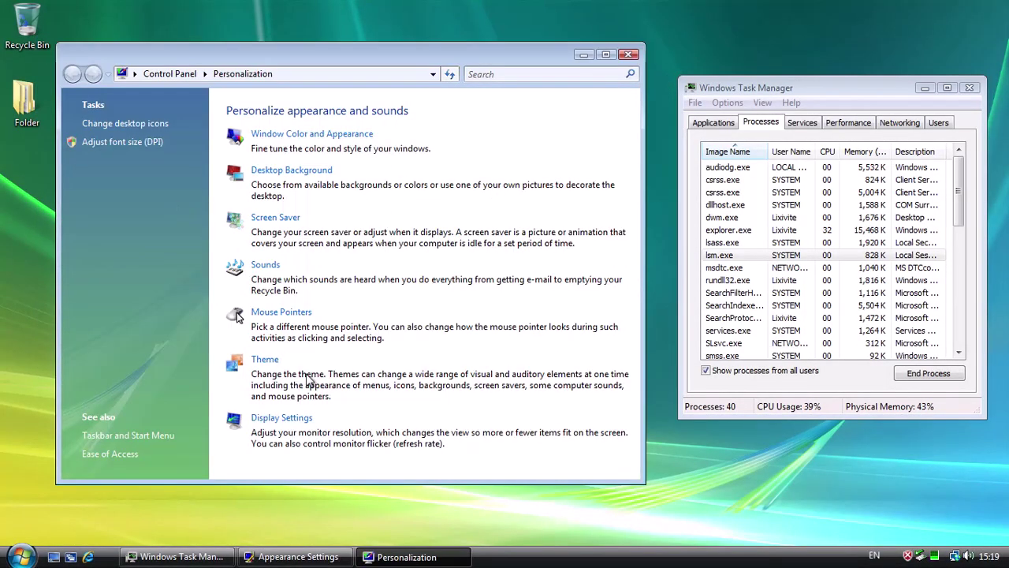
pyautogui.click(255, 266)
pyautogui.click(92, 105)
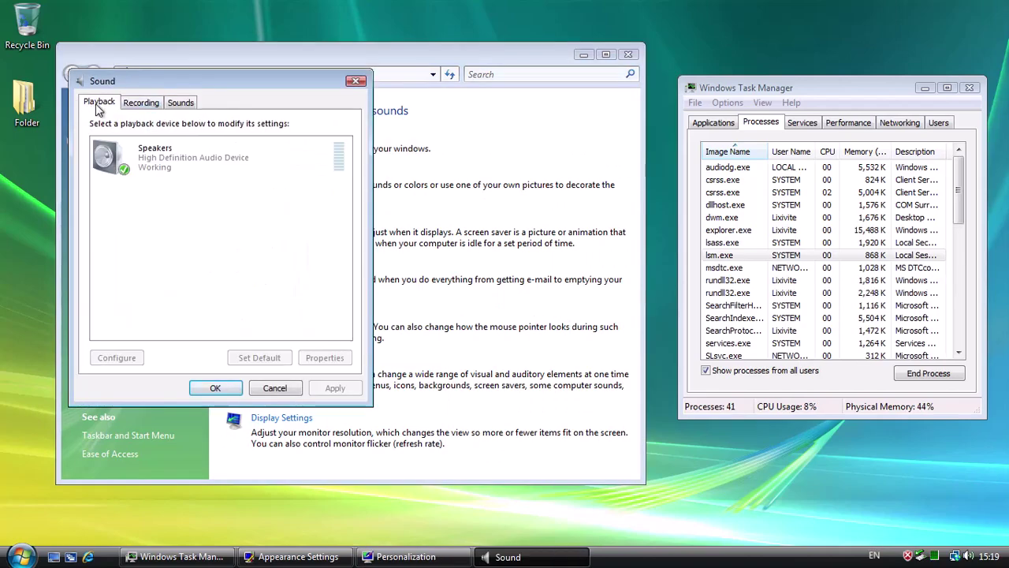
pyautogui.click(362, 82)
pyautogui.click(134, 144)
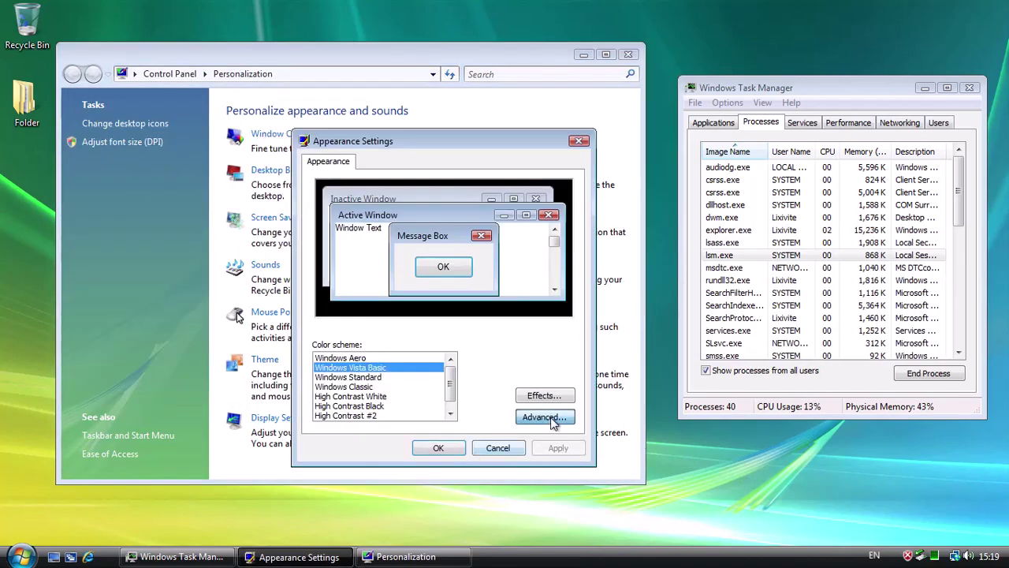
# - View the advanced appearance options and the Desktop Icon Settings, closing each dialog without changes
pyautogui.click(544, 417)
pyautogui.click(604, 418)
pyautogui.click(501, 448)
pyautogui.click(125, 123)
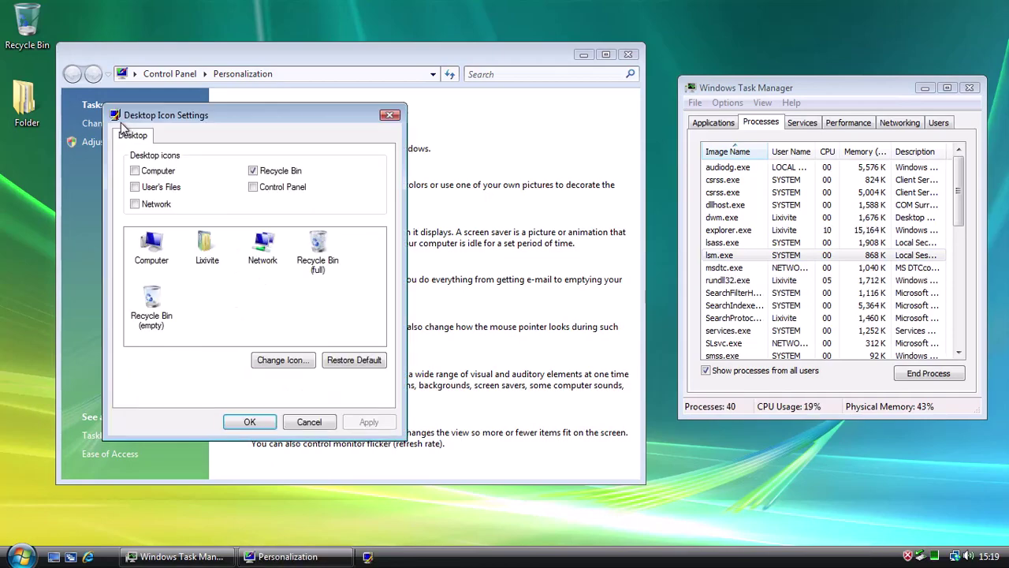
pyautogui.click(389, 116)
# - View the DPI Scaling dialog and the Ease of Access page from Personalization, and cancel DPI Scaling
pyautogui.click(104, 145)
pyautogui.click(341, 13)
pyautogui.click(113, 453)
pyautogui.hotkey('alt', 'Left')
pyautogui.click(112, 145)
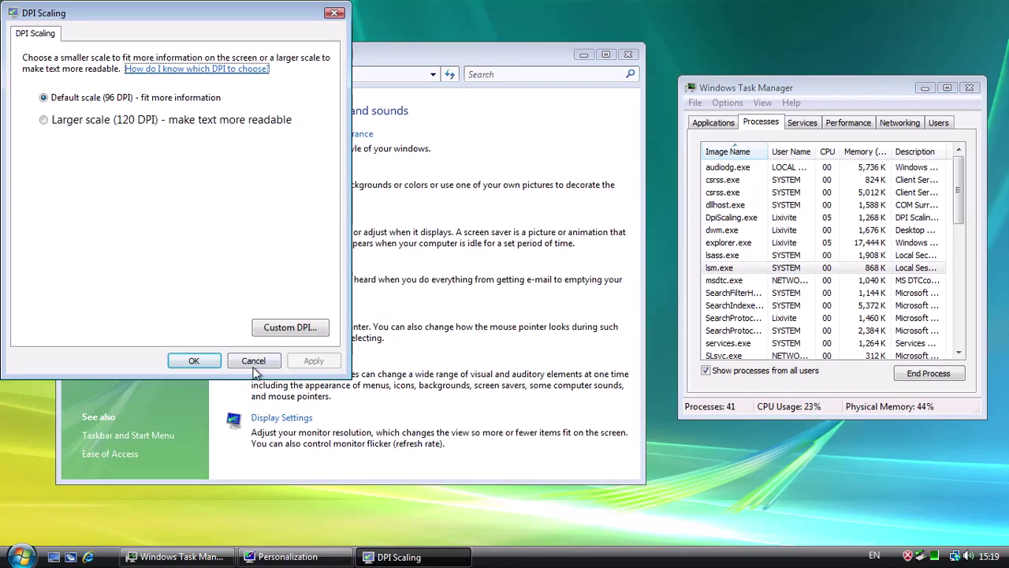
pyautogui.click(254, 361)
# - View the tabs of the Taskbar and Start Menu properties and close the dialog
pyautogui.click(127, 435)
pyautogui.click(184, 238)
pyautogui.click(75, 239)
pyautogui.click(130, 237)
pyautogui.press('Escape')
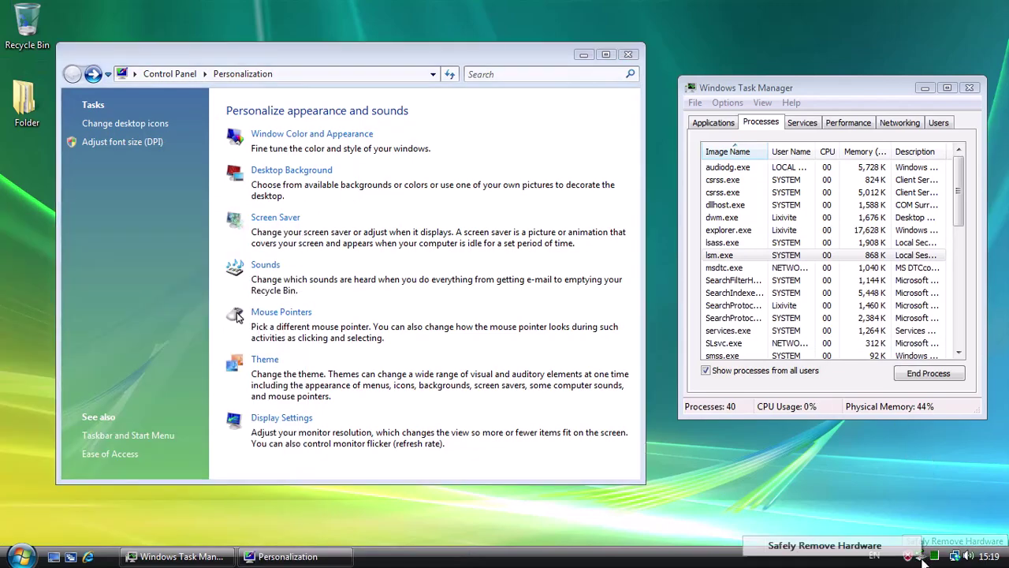
# - Open the Volume Mixer from the notification area and view the clock's calendar
pyautogui.click(969, 557)
pyautogui.click(968, 530)
pyautogui.click(986, 557)
pyautogui.click(986, 557)
pyautogui.click(870, 347)
# - Show the Services list in Task Manager and close the Volume Mixer
pyautogui.click(728, 104)
pyautogui.click(771, 91)
pyautogui.click(802, 122)
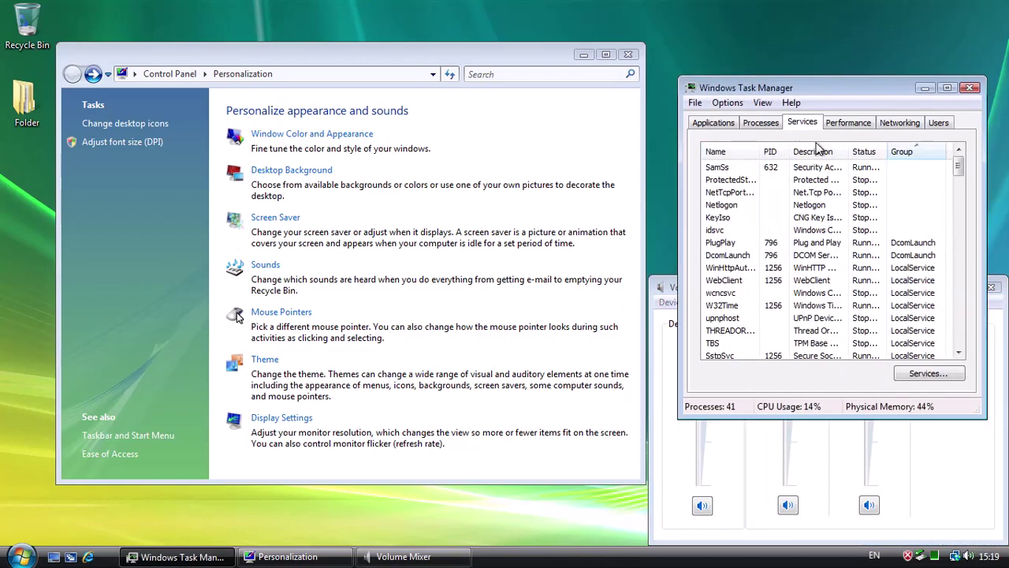
pyautogui.click(805, 461)
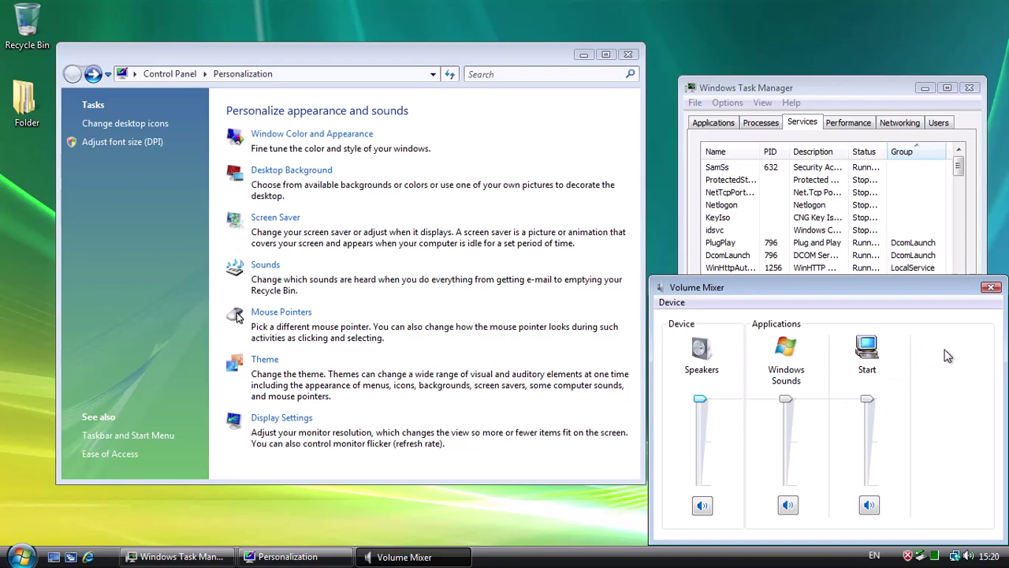
pyautogui.click(992, 290)
# - Select Windows Search Explorer in Set Default Programs and view All Programs in the Start menu
pyautogui.click(20, 557)
pyautogui.click(55, 504)
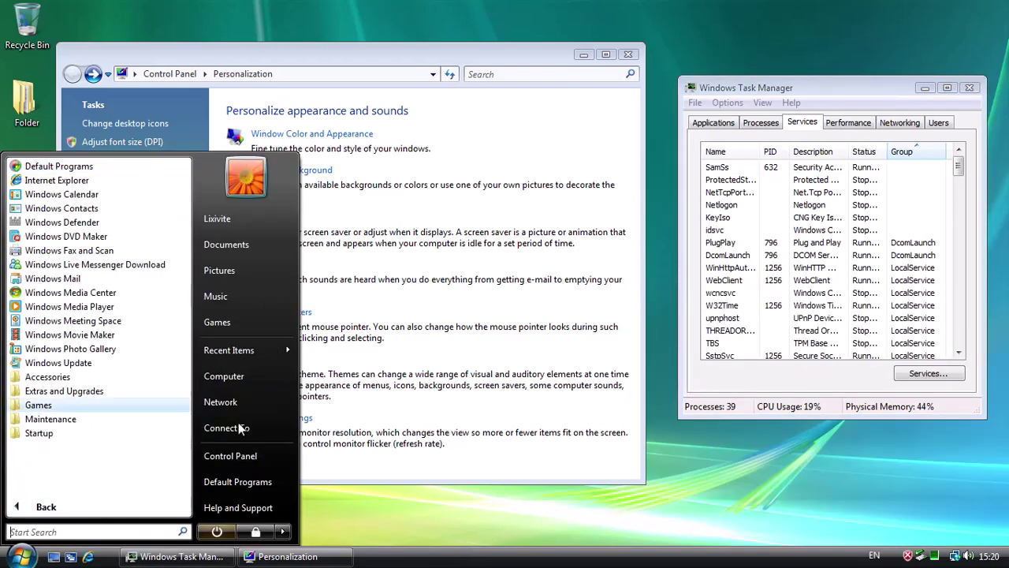
pyautogui.click(260, 483)
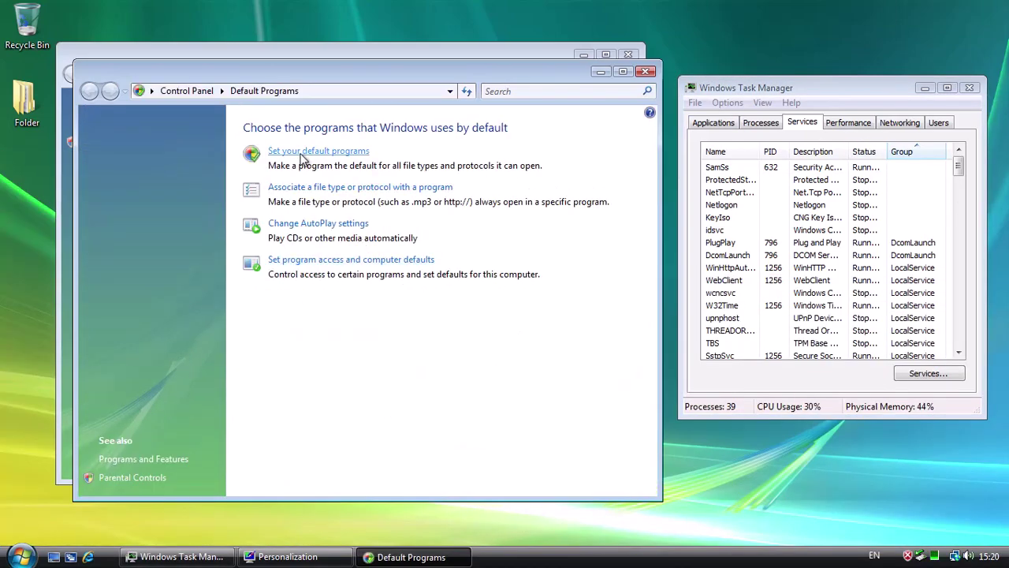
pyautogui.click(306, 152)
pyautogui.click(178, 318)
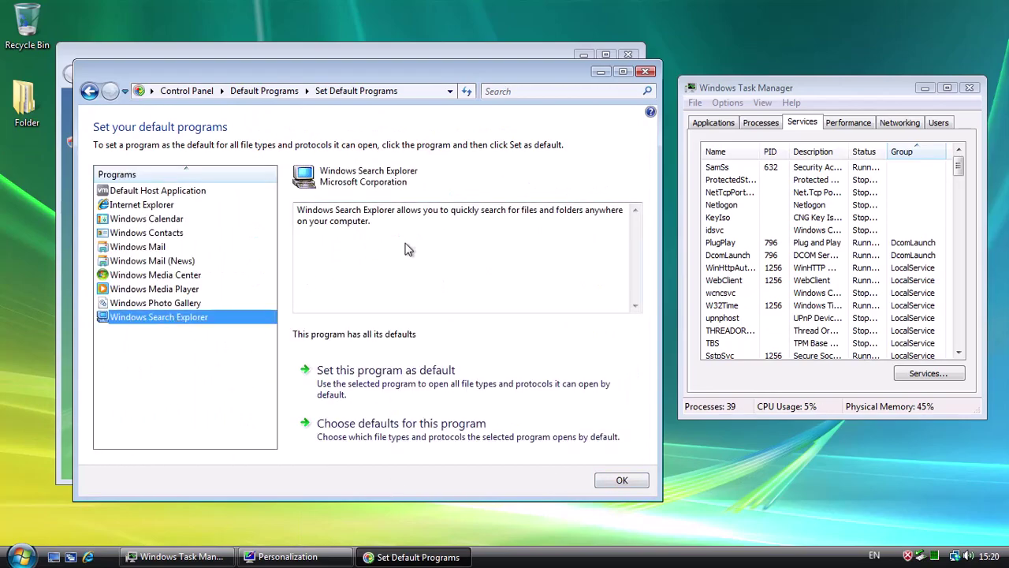
pyautogui.press('super')
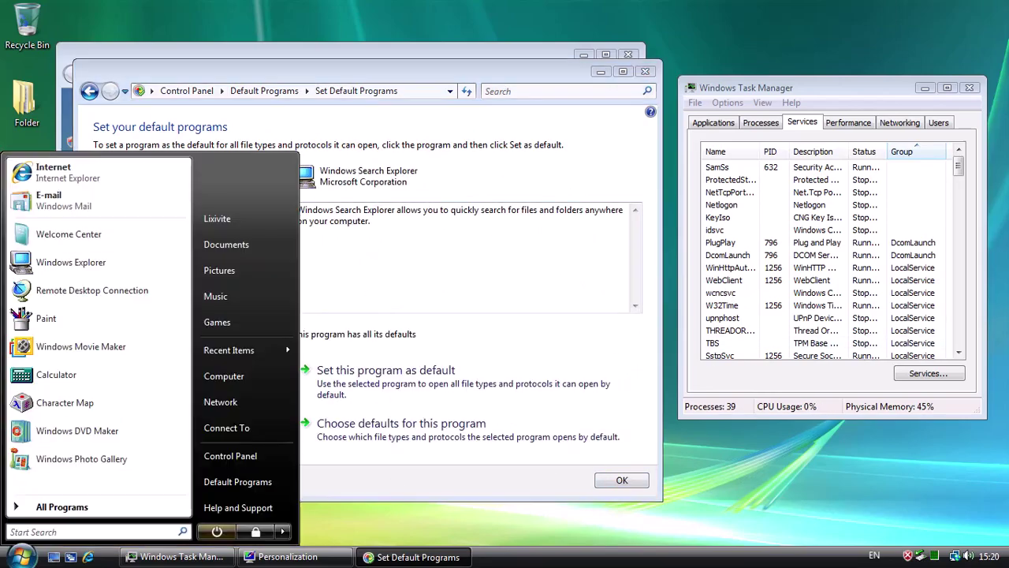
pyautogui.click(62, 506)
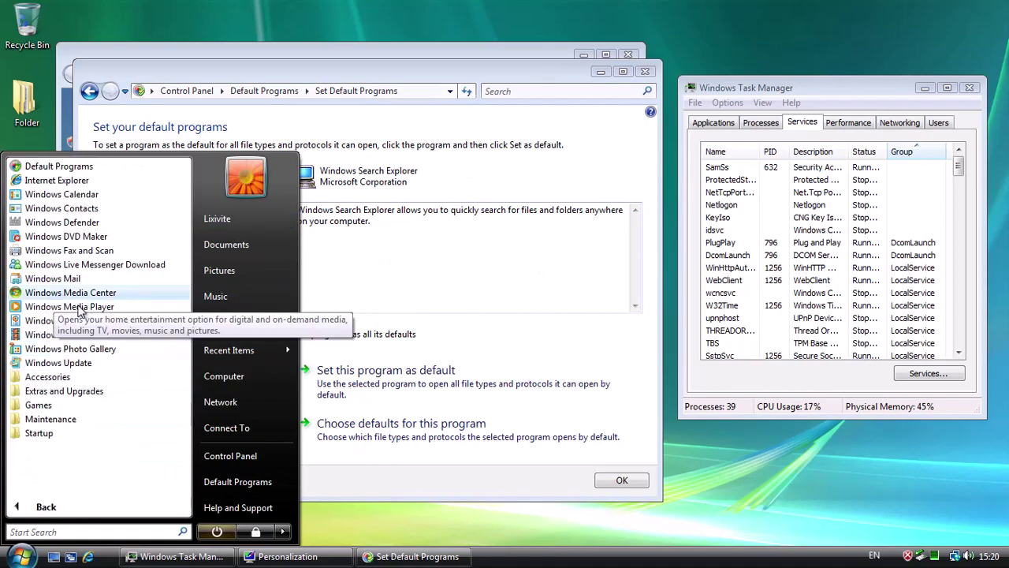
# - Apply the Windows Aero color scheme through Window Color and Appearance in Personalization
pyautogui.click(163, 53)
pyautogui.click(313, 134)
pyautogui.click(198, 371)
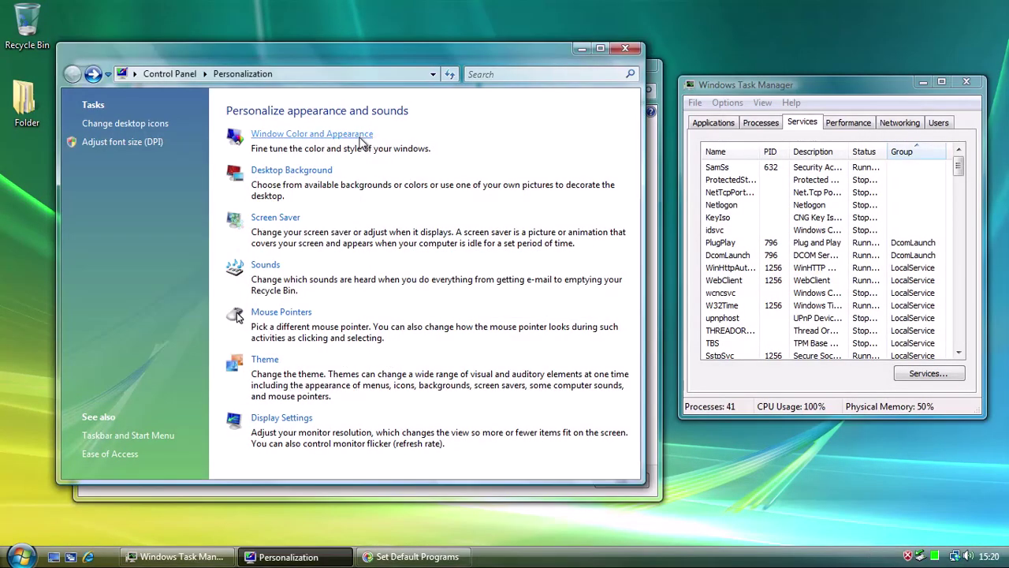
# - View the Aero glass color options in Window Color and Appearance, and close the Personalization window
pyautogui.click(360, 139)
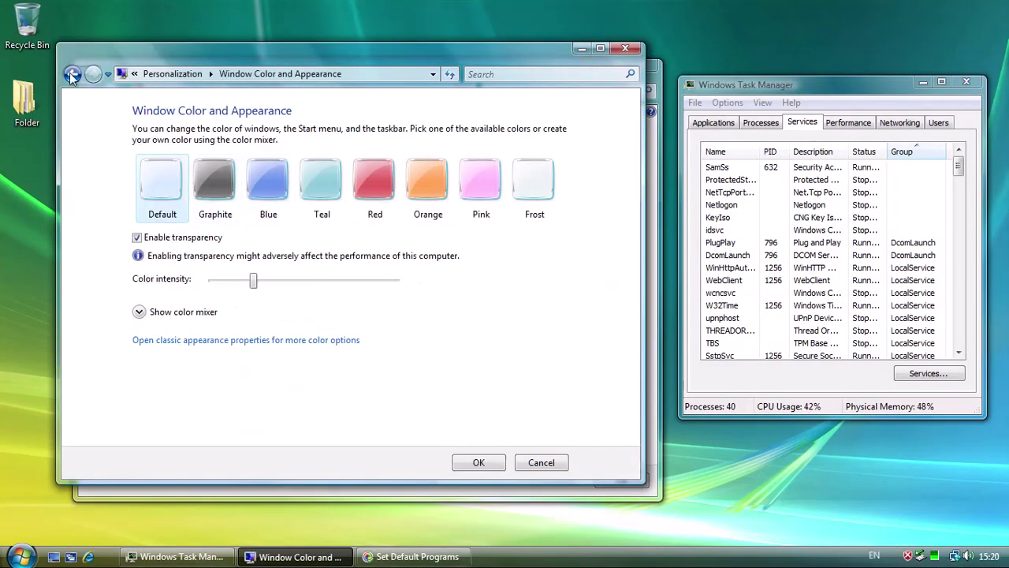
pyautogui.click(72, 74)
pyautogui.click(625, 49)
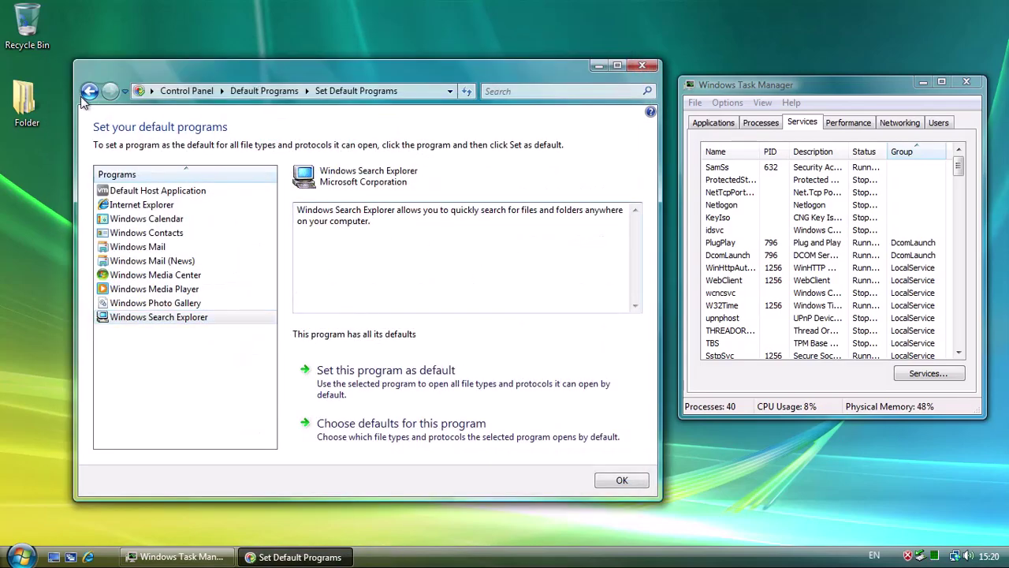
# - View the file type associations in Default Programs and close the window
pyautogui.click(89, 90)
pyautogui.click(360, 190)
pyautogui.click(89, 91)
pyautogui.click(651, 66)
# - Open Control Panel's System and Maintenance category and go to Performance Information and Tools
pyautogui.click(22, 557)
pyautogui.click(235, 478)
pyautogui.click(189, 93)
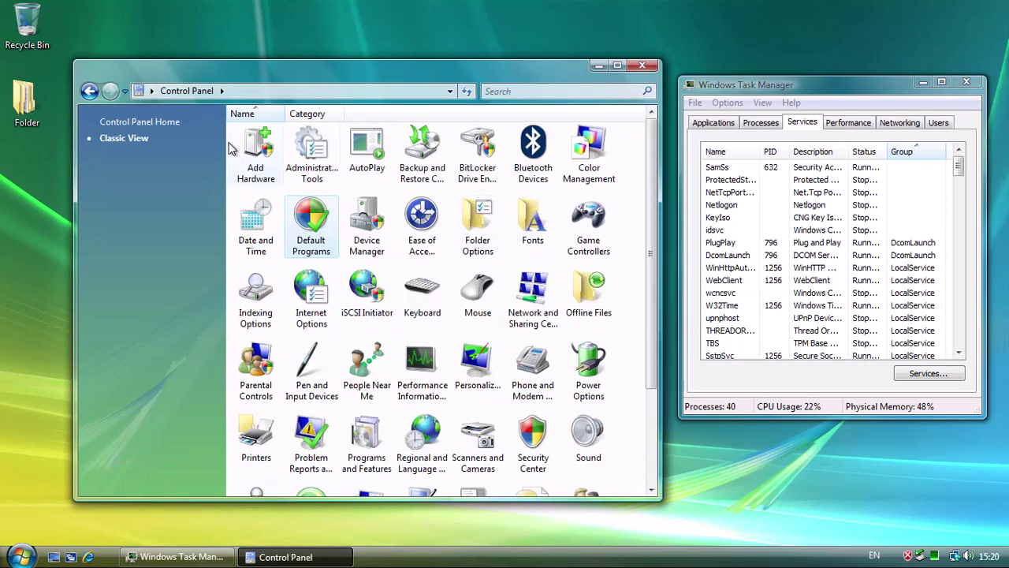
pyautogui.click(140, 122)
pyautogui.click(371, 130)
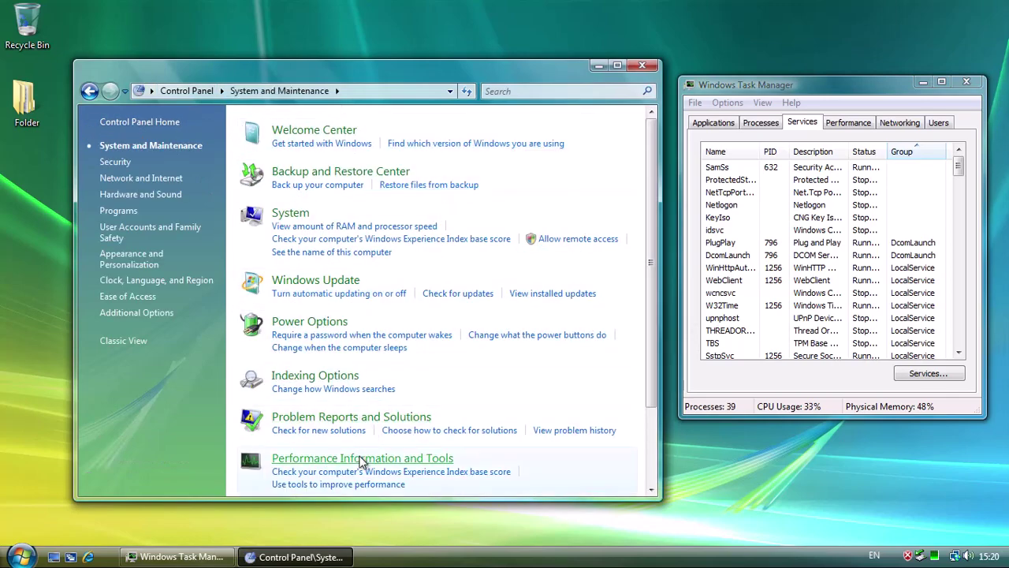
pyautogui.click(362, 461)
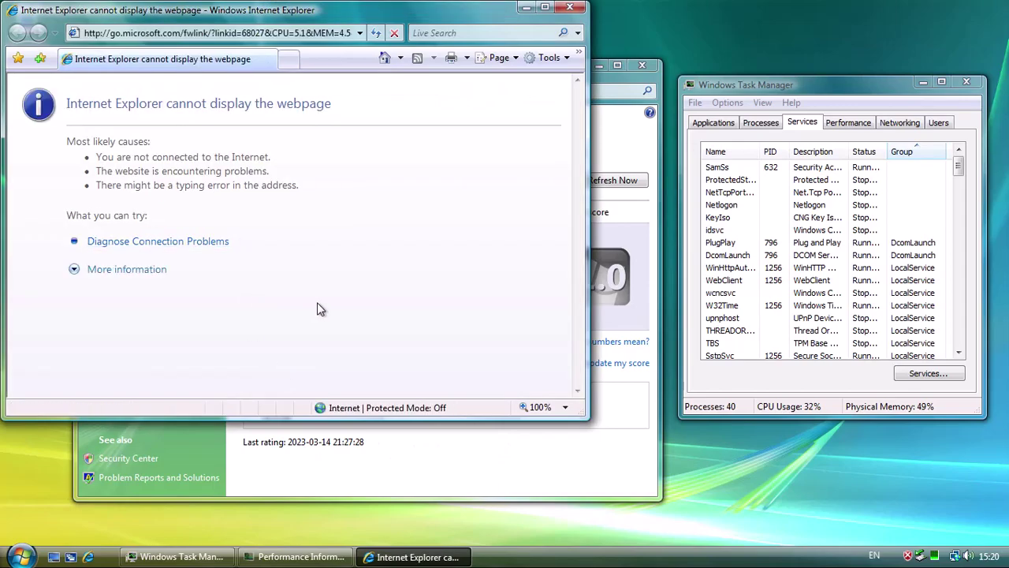
# - View Disk Cleanup's More Options and the linked Programs and Features window, and close both
pyautogui.click(391, 470)
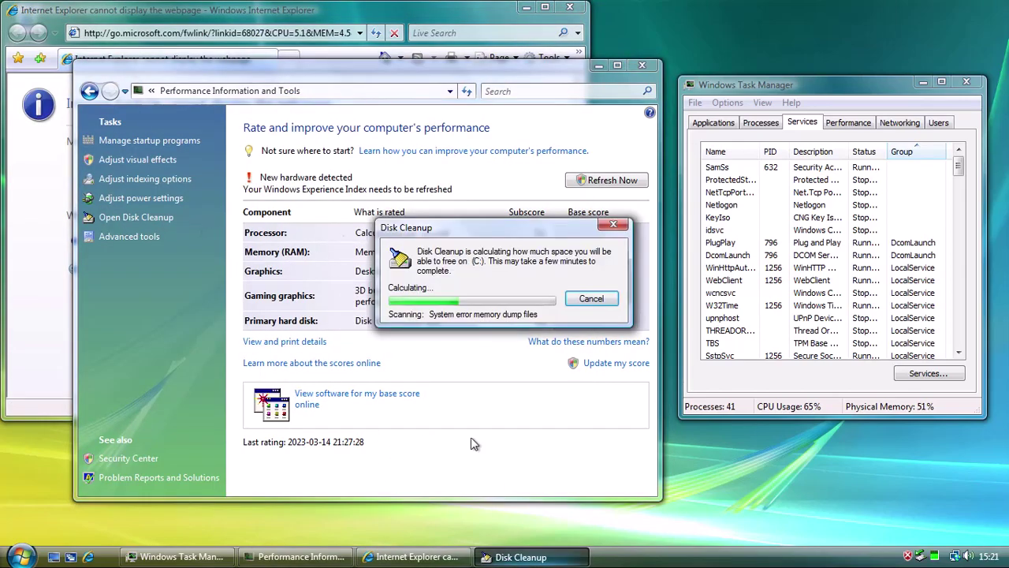
pyautogui.click(182, 118)
pyautogui.click(312, 193)
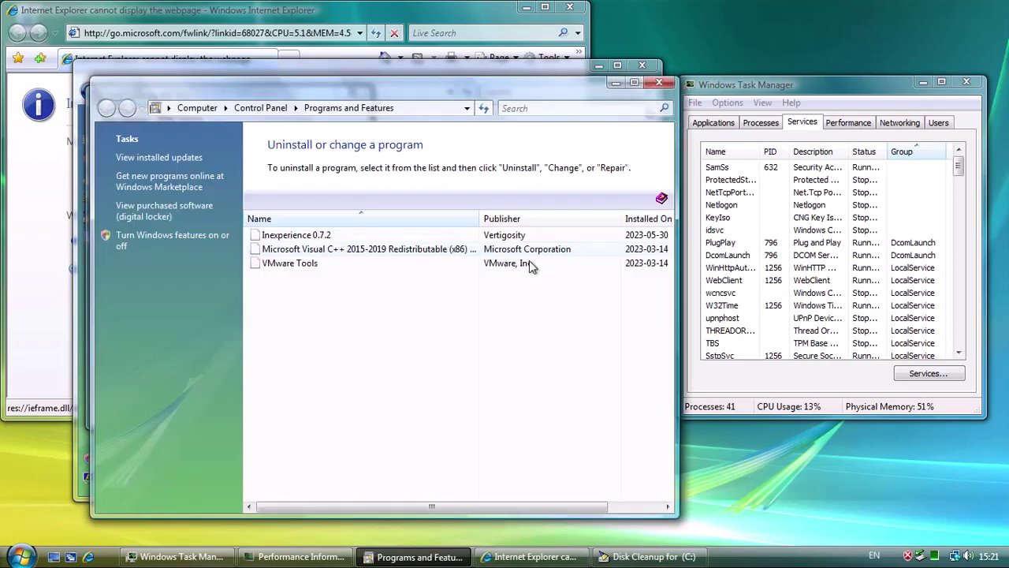
pyautogui.click(661, 83)
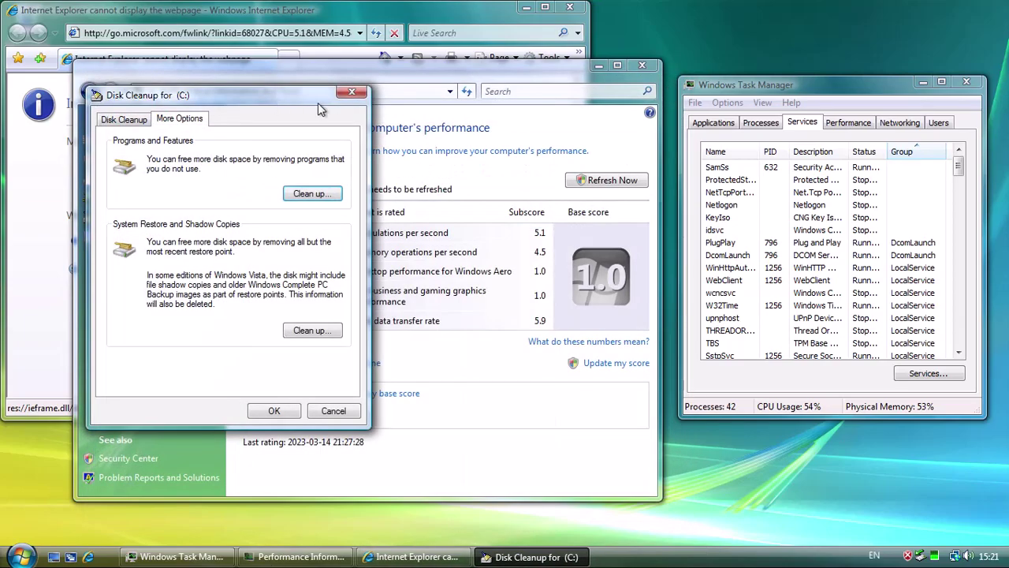
pyautogui.click(358, 93)
# - View the Performance Options for visual effects and close the dialog without changes
pyautogui.click(134, 159)
pyautogui.click(181, 48)
pyautogui.click(54, 48)
pyautogui.press('Escape')
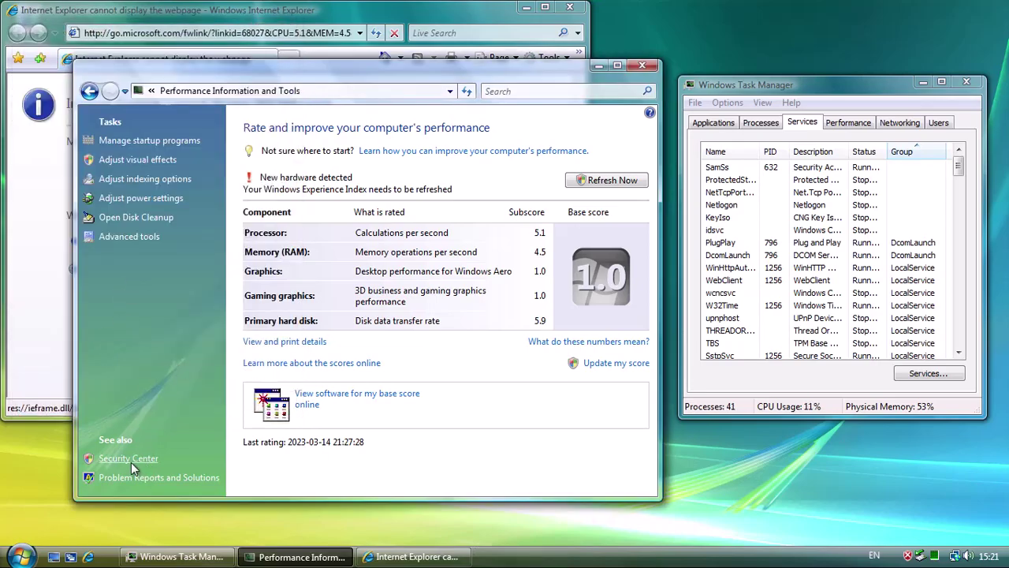
# - Open Internet Options from the Security Center and view the general settings and the Local intranet and Trusted sites zones
pyautogui.click(133, 465)
pyautogui.click(316, 78)
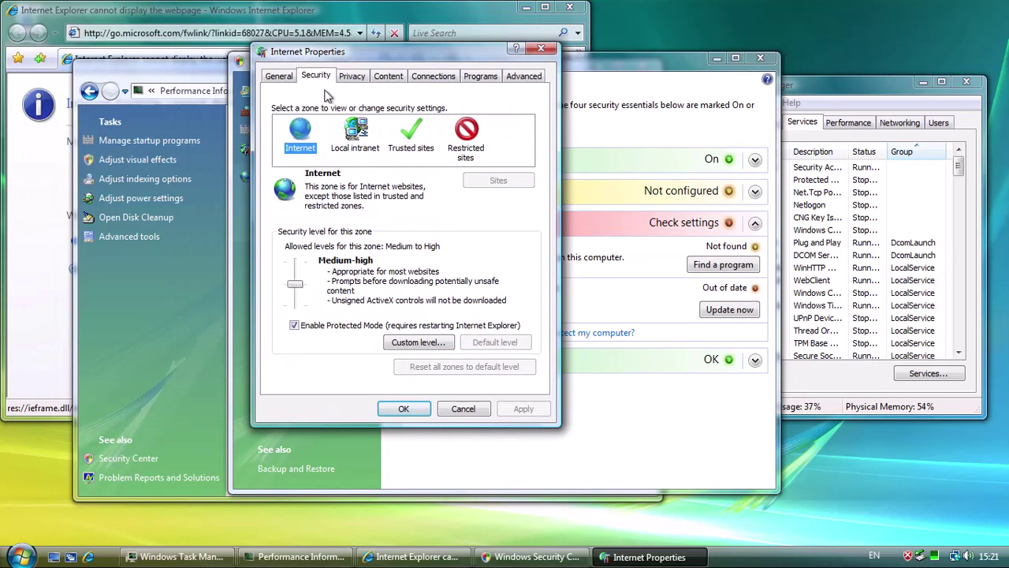
pyautogui.click(282, 75)
pyautogui.click(329, 79)
pyautogui.click(355, 130)
pyautogui.click(411, 130)
# - View the privacy, content, connections, programs and advanced settings in Internet Properties, and close the dialog
pyautogui.click(356, 76)
pyautogui.click(400, 79)
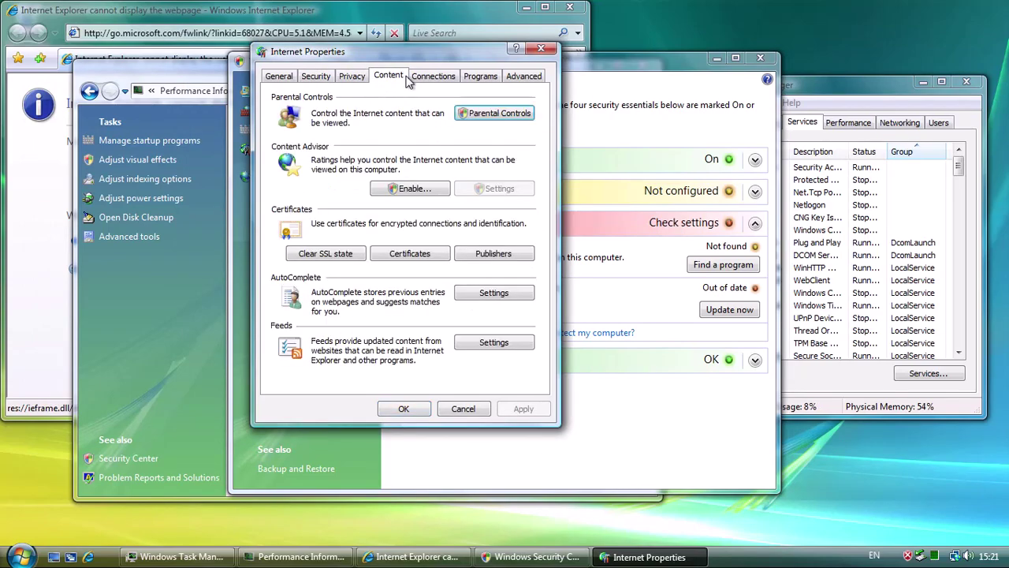
pyautogui.click(433, 80)
pyautogui.click(474, 81)
pyautogui.click(524, 75)
pyautogui.moveTo(524, 130)
pyautogui.mouseDown()
pyautogui.moveTo(522, 225)
pyautogui.moveTo(524, 117)
pyautogui.mouseUp()
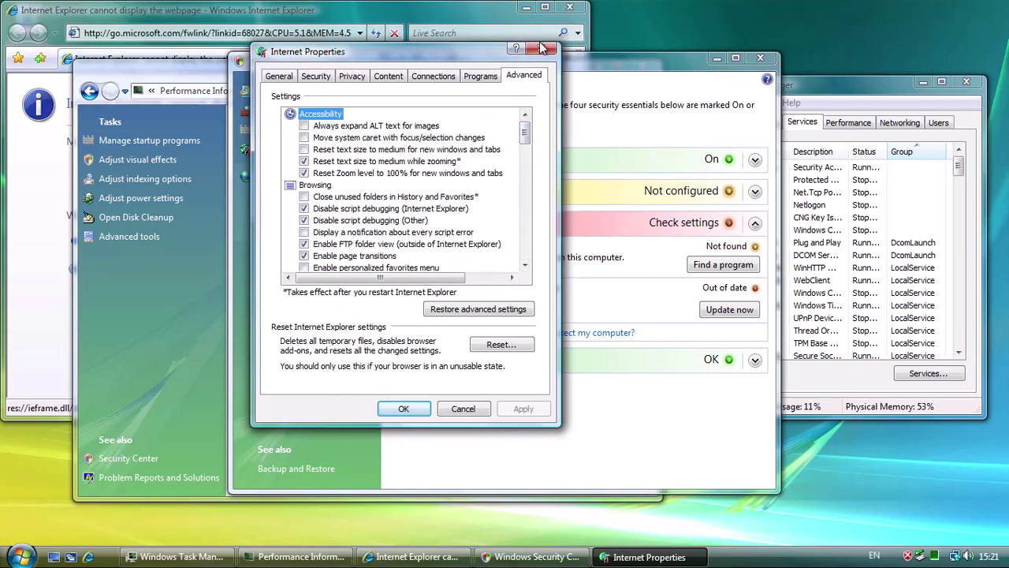
pyautogui.click(542, 49)
# - Expand all the security essentials sections in Windows Security Center, view them maximized, and close the window
pyautogui.click(756, 191)
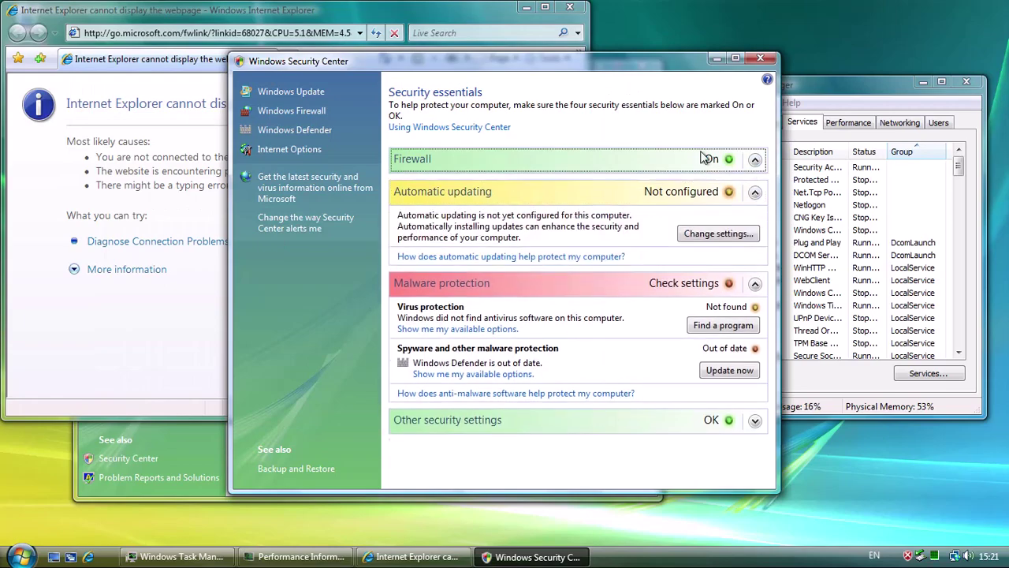
pyautogui.click(754, 159)
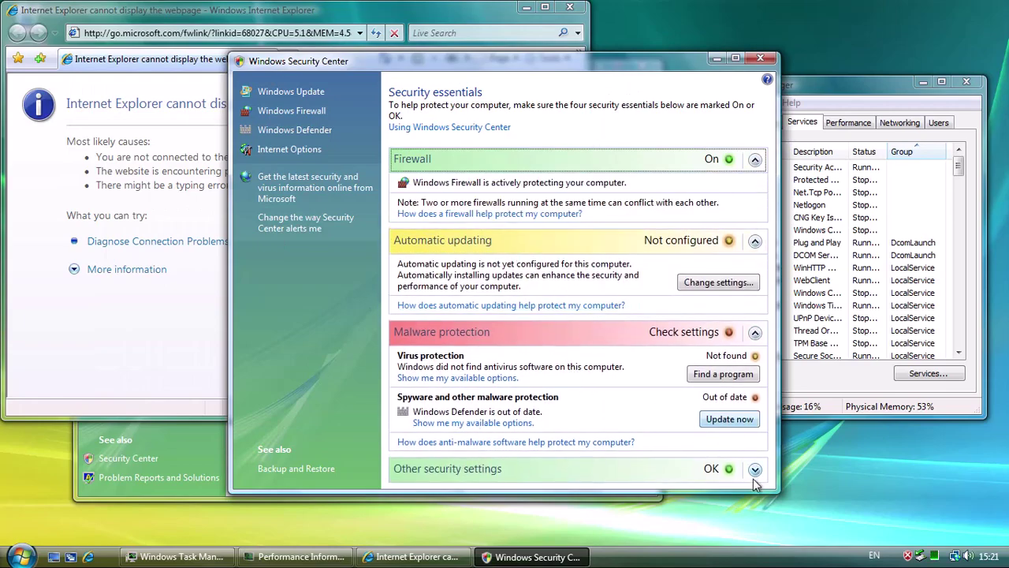
pyautogui.click(755, 470)
pyautogui.click(735, 58)
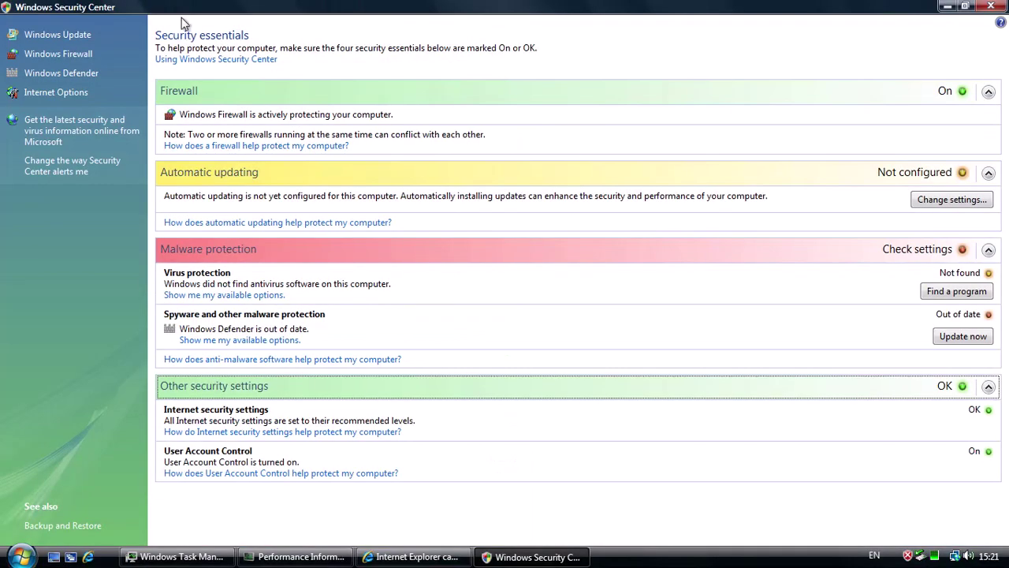
pyautogui.doubleClick(279, 8)
pyautogui.click(760, 57)
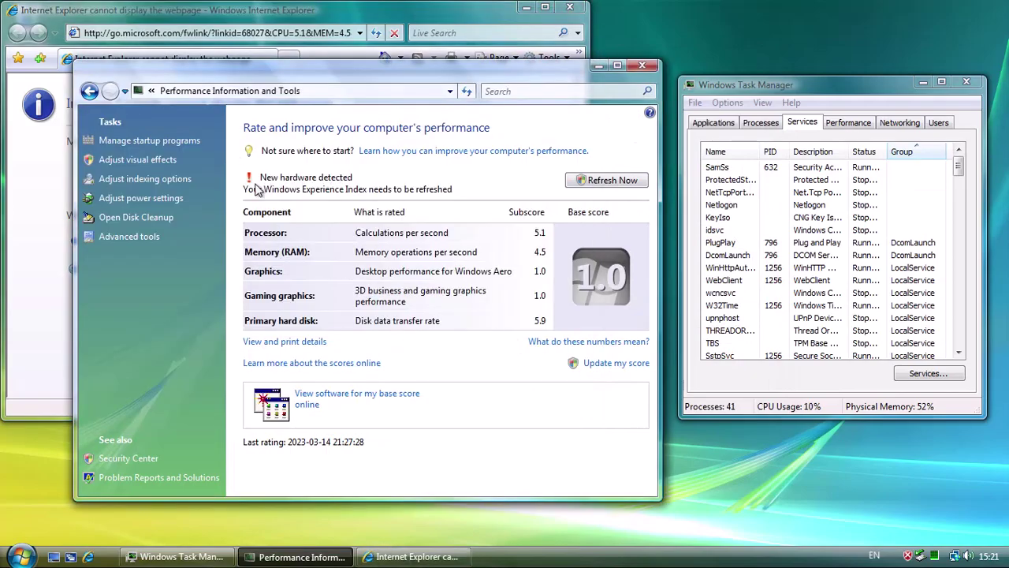
# - View the printable details of the computer's performance rating and close that window
pyautogui.click(298, 344)
pyautogui.scroll(-5, 693, 263)
pyautogui.click(788, 13)
# - View the Windows Update and Power Options pages from System and Maintenance
pyautogui.click(90, 88)
pyautogui.scroll(-2, 401, 264)
pyautogui.click(421, 192)
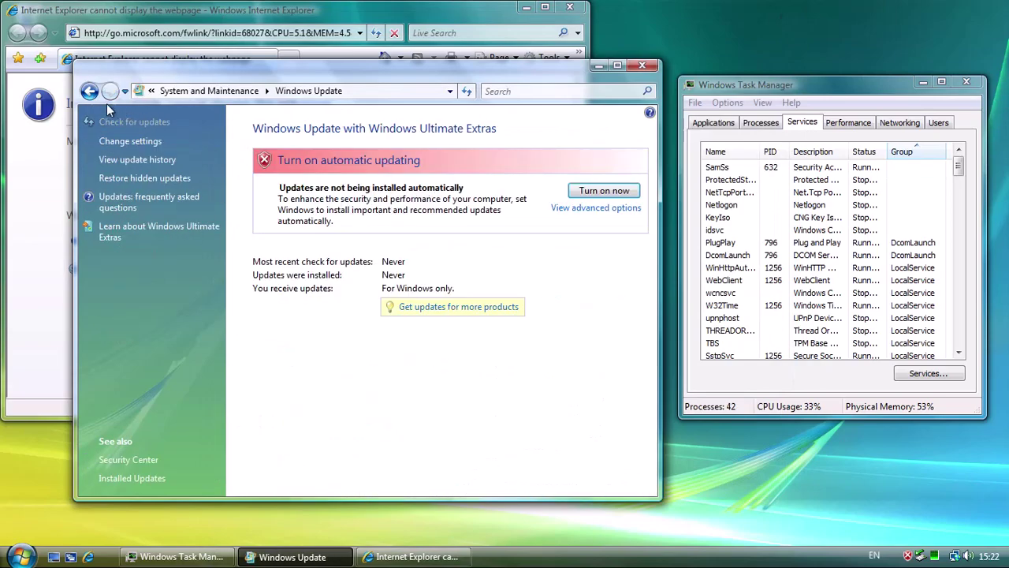
pyautogui.click(92, 93)
pyautogui.click(308, 228)
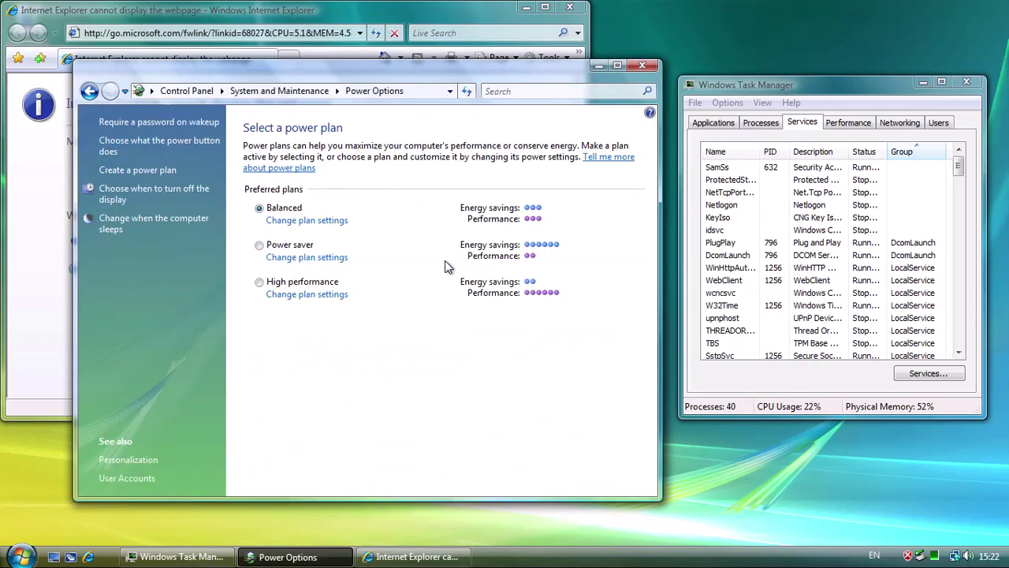
pyautogui.click(85, 91)
# - Open Device Manager, expand several device categories, and look through the device icons
pyautogui.scroll(-2, 424, 327)
pyautogui.click(462, 410)
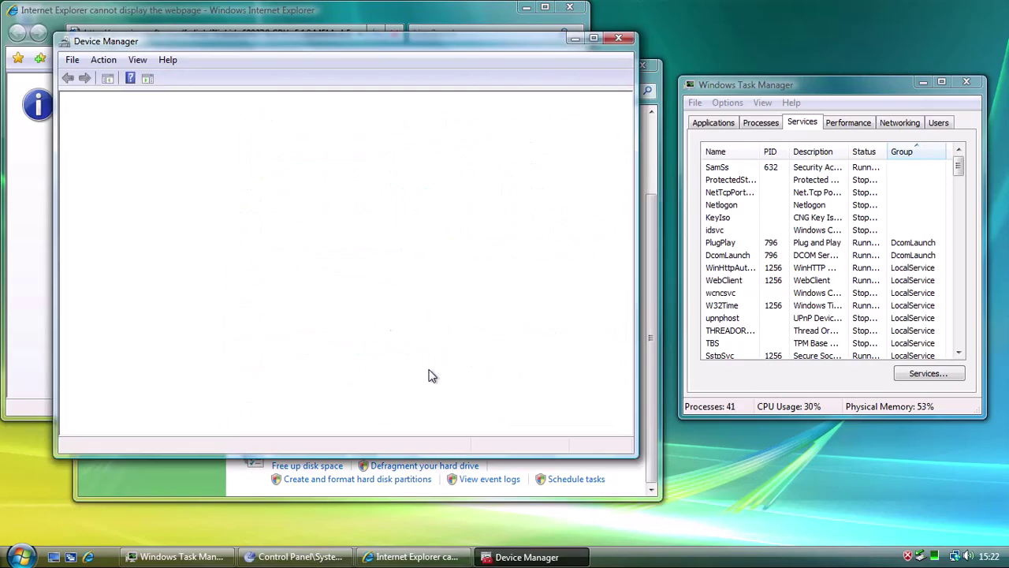
pyautogui.doubleClick(138, 284)
pyautogui.doubleClick(126, 367)
pyautogui.click(127, 352)
pyautogui.doubleClick(127, 326)
pyautogui.scroll(3, 186, 261)
pyautogui.scroll(-14, 192, 292)
pyautogui.scroll(12, 192, 309)
# - Open the High Definition Audio Controller's properties and view its driver information
pyautogui.click(143, 207)
pyautogui.rightClick(145, 211)
pyautogui.click(192, 293)
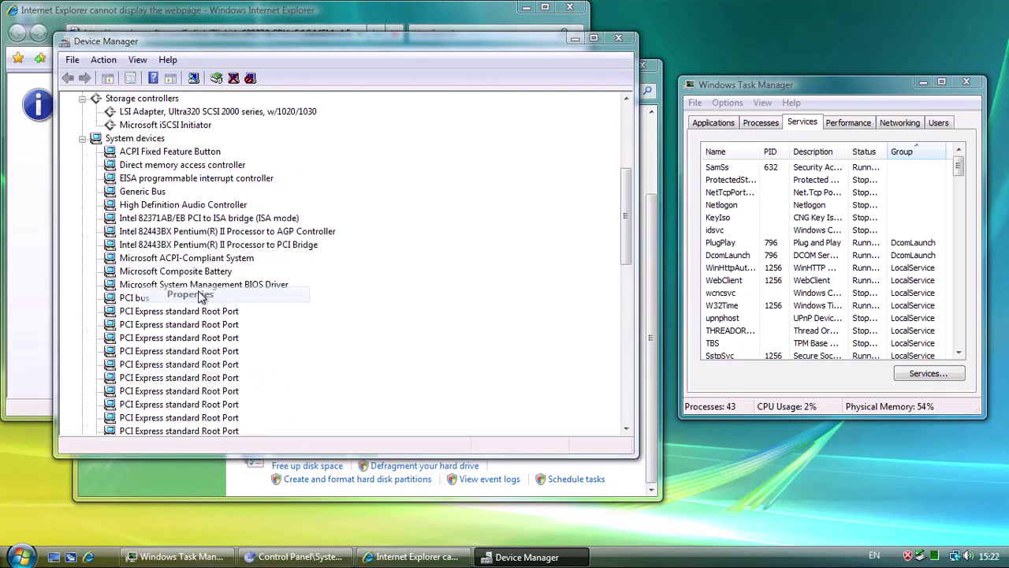
pyautogui.click(255, 109)
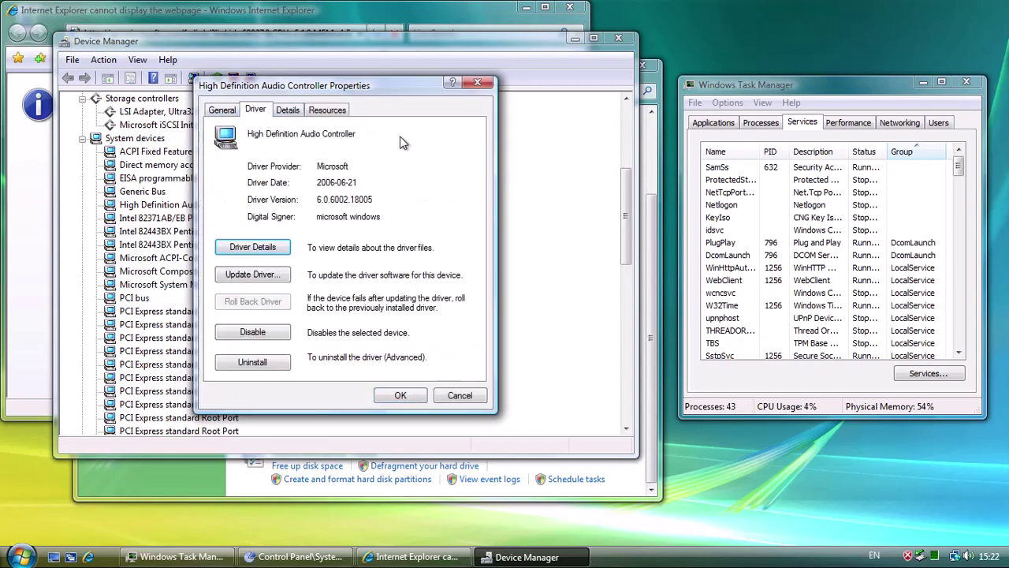
# - View the High Definition Audio Controller's details, resources and driver file details, and close its properties
pyautogui.click(289, 111)
pyautogui.click(327, 110)
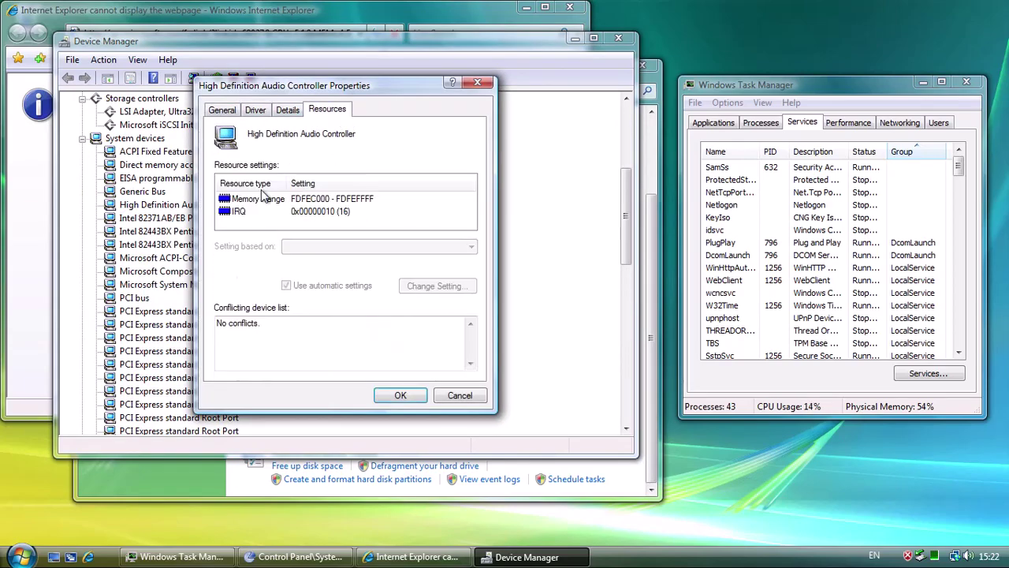
pyautogui.click(255, 109)
pyautogui.click(260, 245)
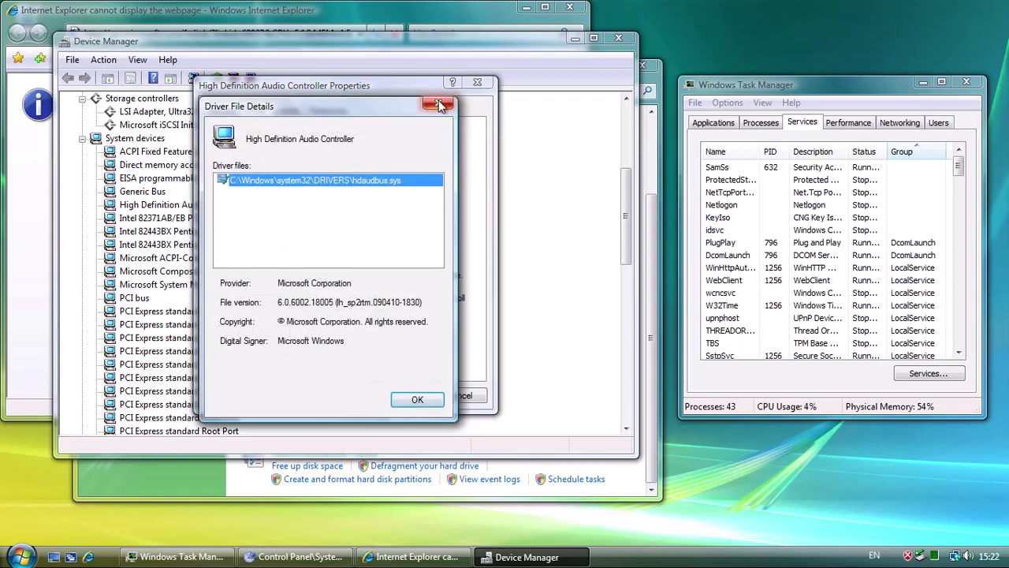
pyautogui.click(447, 103)
pyautogui.click(477, 82)
# - Open the LSI Adapter storage controller's properties, view its driver and details pages, and close them
pyautogui.scroll(3, 185, 208)
pyautogui.rightClick(212, 234)
pyautogui.click(307, 306)
pyautogui.click(254, 110)
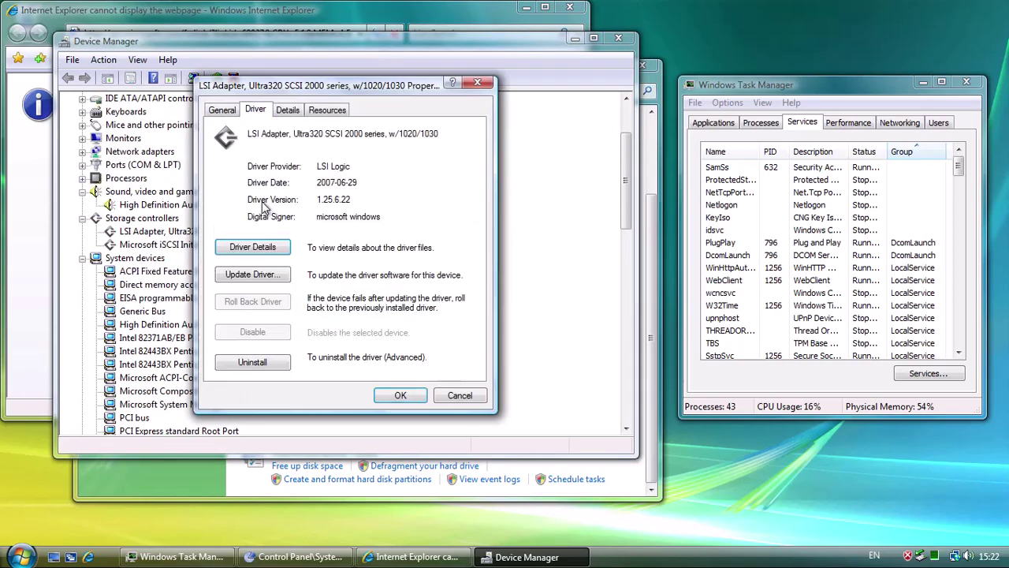
pyautogui.click(288, 112)
pyautogui.click(477, 82)
# - Expand the display adapters, view the VMware SVGA 3D driver information and driver file details, and close its properties
pyautogui.scroll(3, 100, 241)
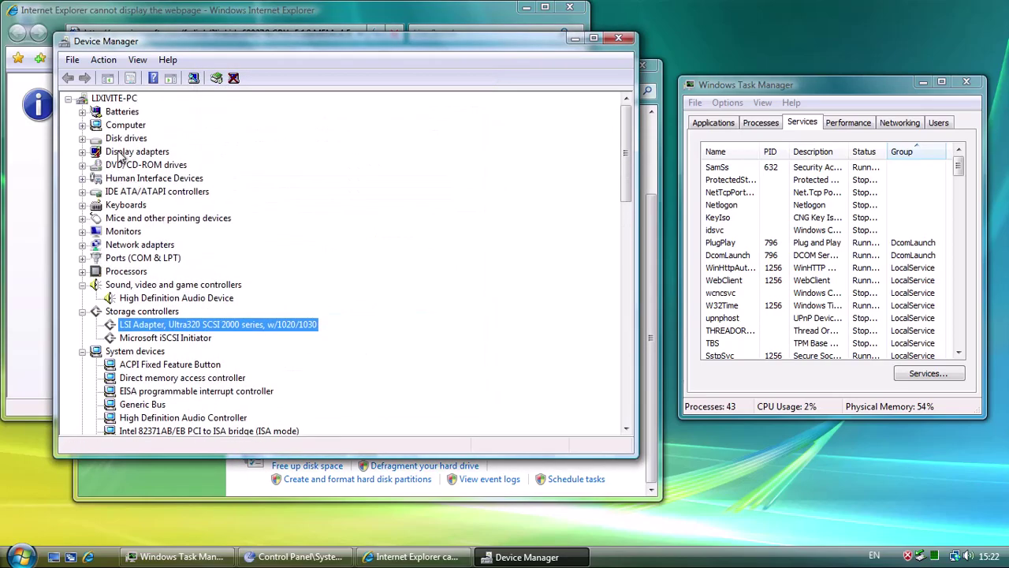
pyautogui.doubleClick(120, 152)
pyautogui.rightClick(154, 166)
pyautogui.click(250, 240)
pyautogui.click(255, 110)
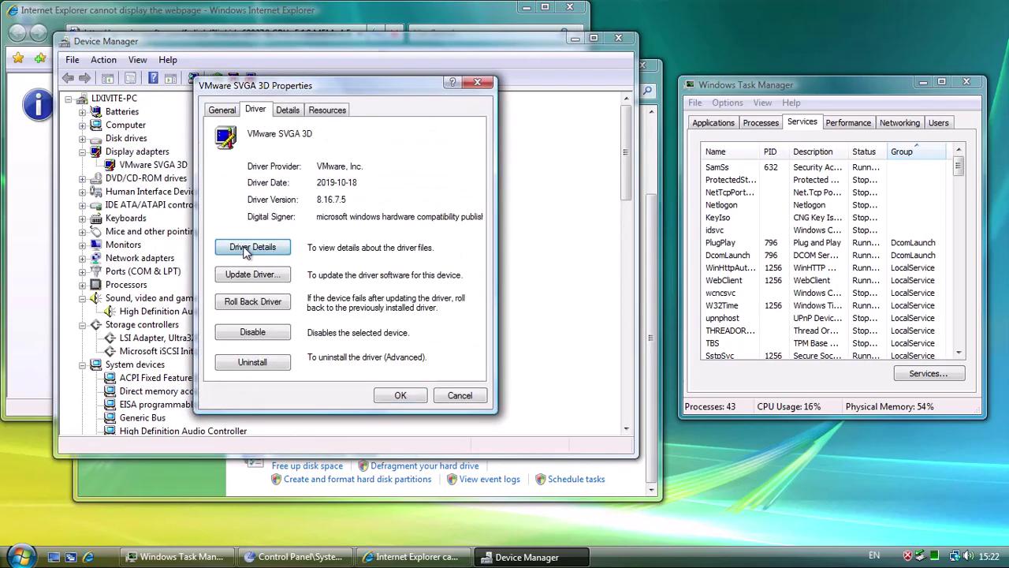
pyautogui.click(246, 248)
pyautogui.click(415, 399)
pyautogui.click(289, 110)
pyautogui.click(477, 82)
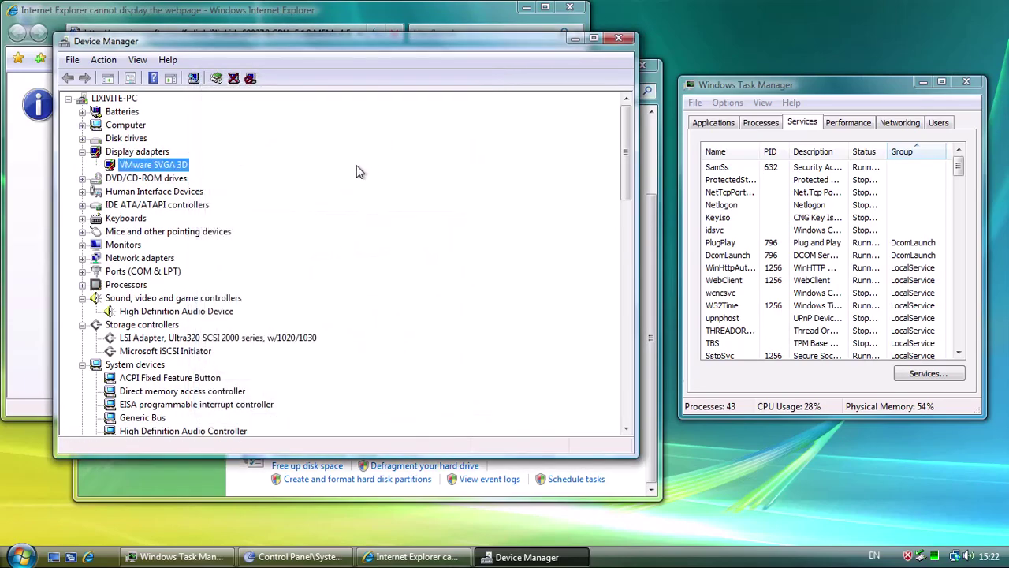
# - Expand Computer, view the ACPI x86-based PC's driver information and its list of driver files, and close its properties
pyautogui.doubleClick(126, 124)
pyautogui.rightClick(156, 138)
pyautogui.click(199, 186)
pyautogui.click(255, 109)
pyautogui.click(288, 109)
pyautogui.click(255, 109)
pyautogui.click(253, 247)
pyautogui.moveTo(311, 110); pyautogui.dragTo(581, 94)
pyautogui.click(659, 184)
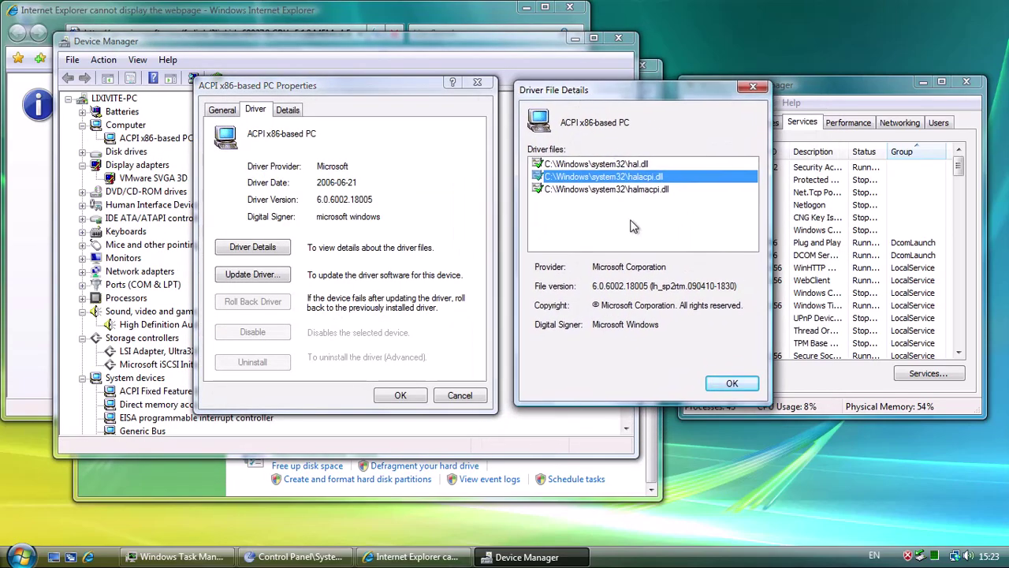
pyautogui.click(731, 383)
pyautogui.click(459, 395)
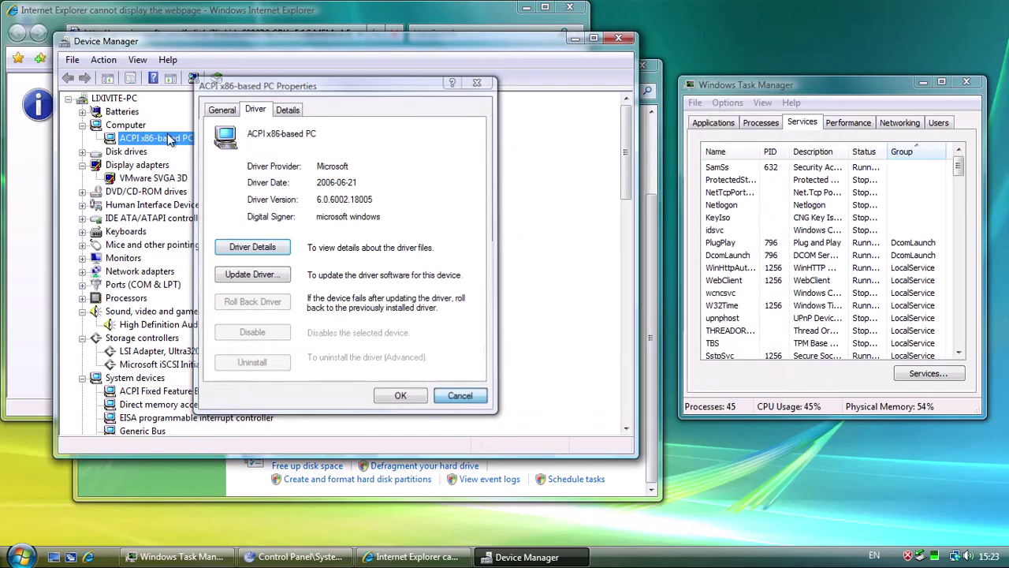
# - Expand Batteries, view the Microsoft AC Adapter's driver information, and close its properties
pyautogui.doubleClick(122, 112)
pyautogui.doubleClick(155, 125)
pyautogui.click(255, 109)
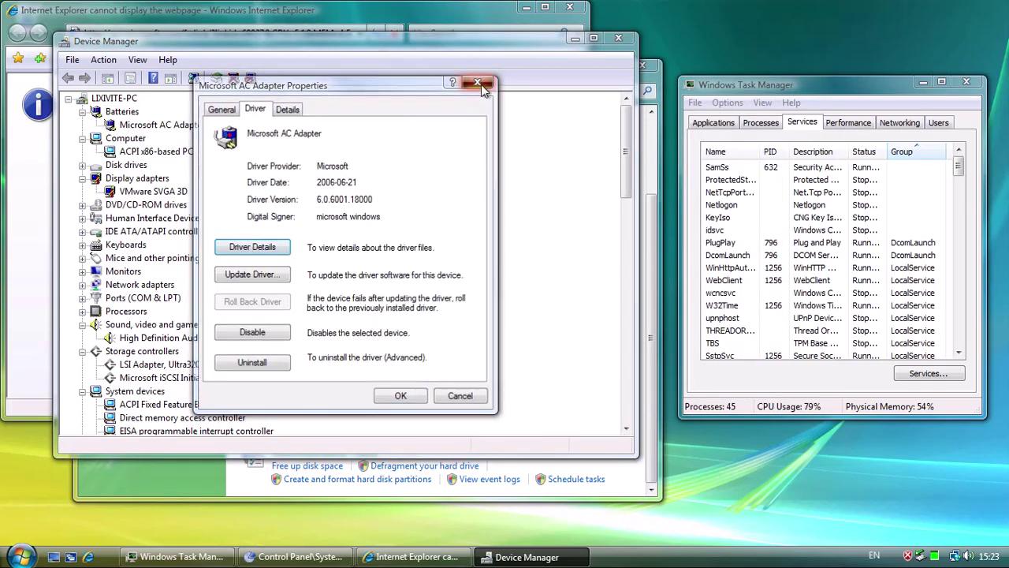
pyautogui.click(483, 82)
# - Expand the remaining device categories, from disk drives to processors, to show their device icons
pyautogui.click(155, 150)
pyautogui.doubleClick(126, 165)
pyautogui.doubleClick(119, 219)
pyautogui.click(83, 244)
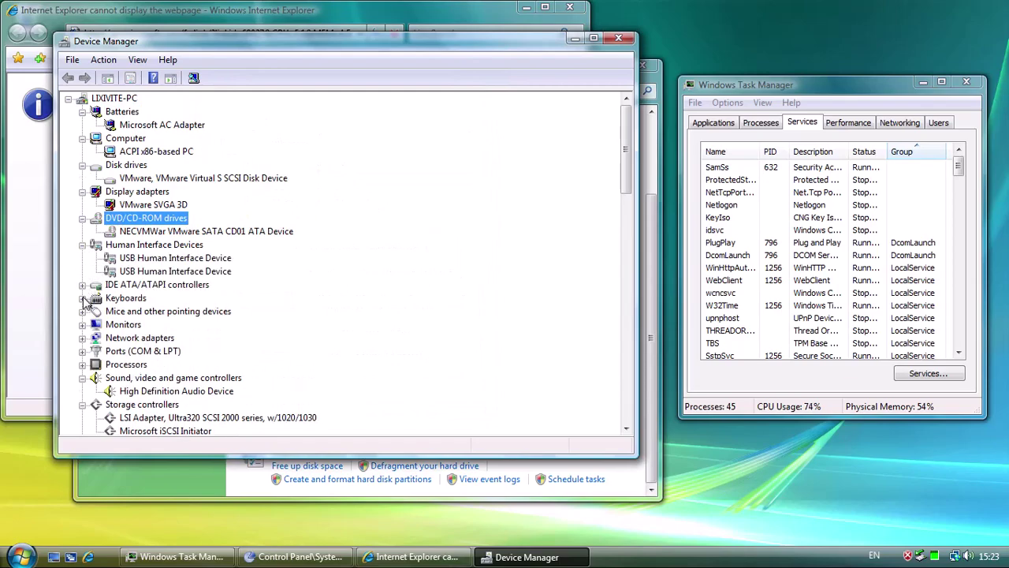
pyautogui.click(83, 286)
pyautogui.scroll(-9, 85, 276)
pyautogui.click(83, 206)
pyautogui.click(83, 231)
pyautogui.click(83, 193)
pyautogui.click(82, 179)
pyautogui.click(83, 166)
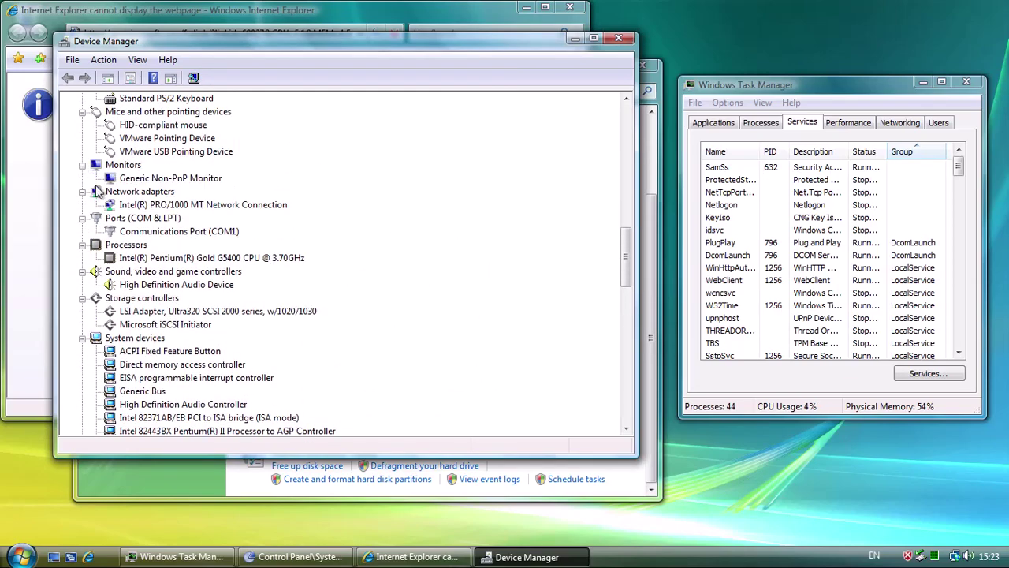
# - Look through the system devices, view the properties of a PCI Express standard Root Port, and close them
pyautogui.scroll(-18, 162, 319)
pyautogui.scroll(7, 156, 339)
pyautogui.click(159, 273)
pyautogui.doubleClick(158, 274)
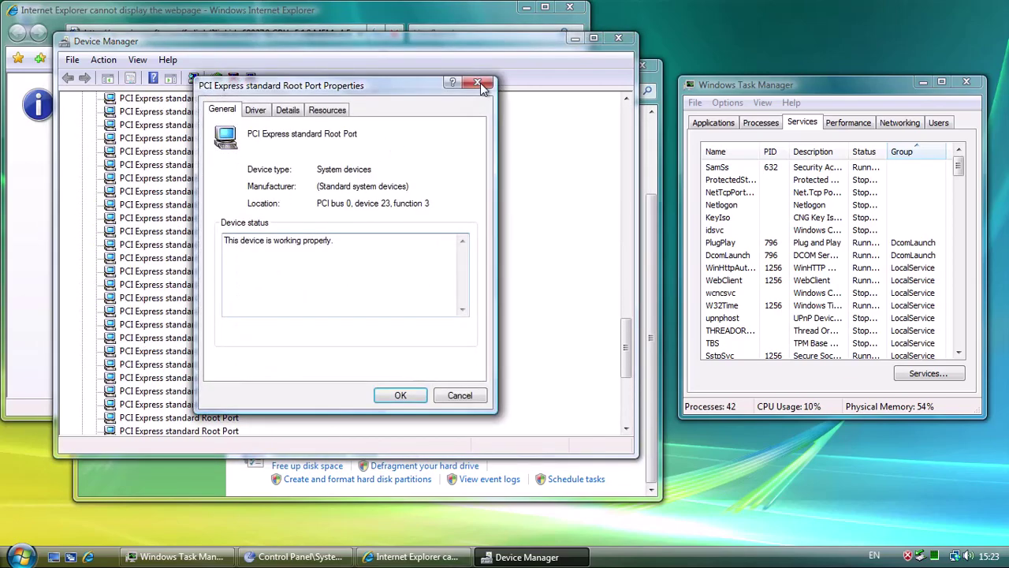
pyautogui.click(482, 84)
pyautogui.scroll(9, 170, 229)
# - Open the Update Driver Software wizard for the Generic Bus device, view its search options, and close it
pyautogui.click(164, 221)
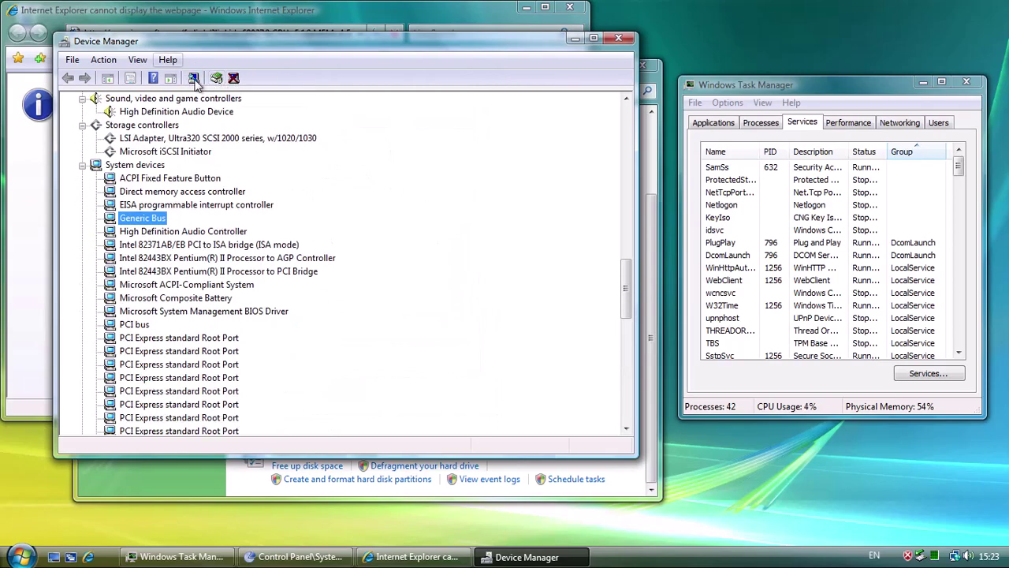
pyautogui.click(193, 79)
pyautogui.click(312, 297)
pyautogui.click(131, 127)
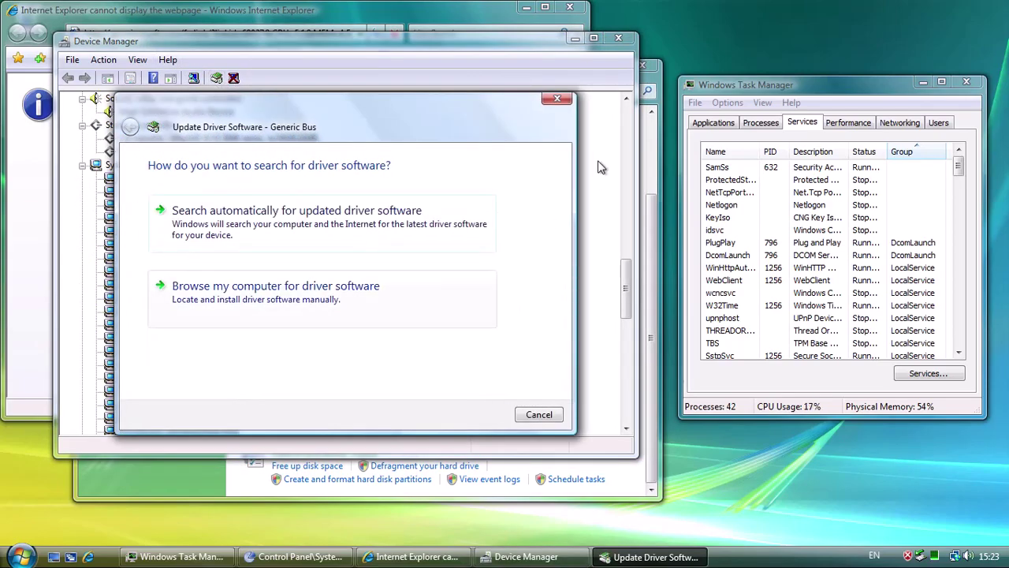
pyautogui.click(555, 99)
# - Open the Update Driver Software wizard for the Microsoft AC Adapter, view its online search options, and close it
pyautogui.scroll(14, 438, 129)
pyautogui.click(148, 206)
pyautogui.scroll(8, 166, 189)
pyautogui.click(172, 179)
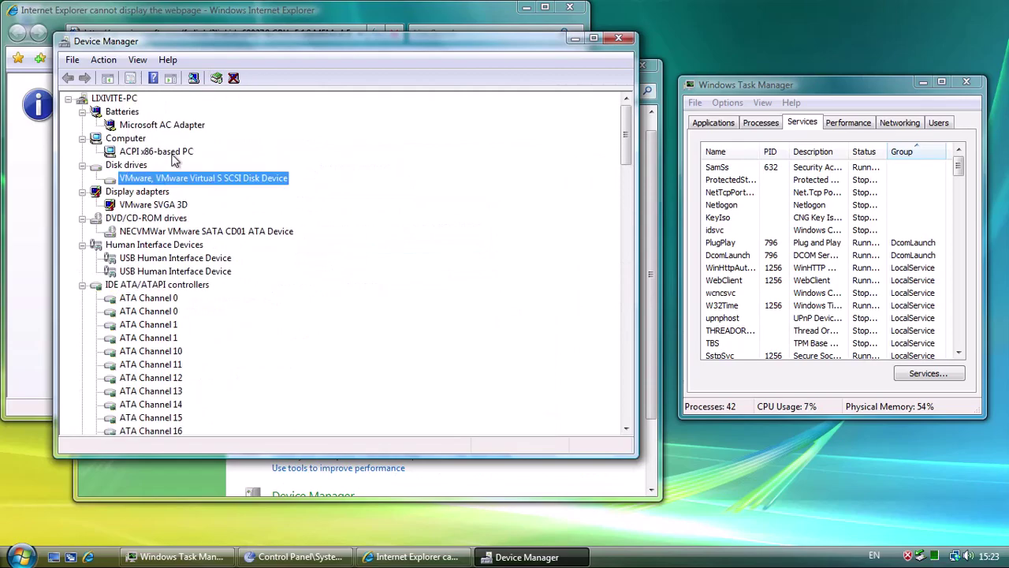
pyautogui.rightClick(174, 128)
pyautogui.click(213, 136)
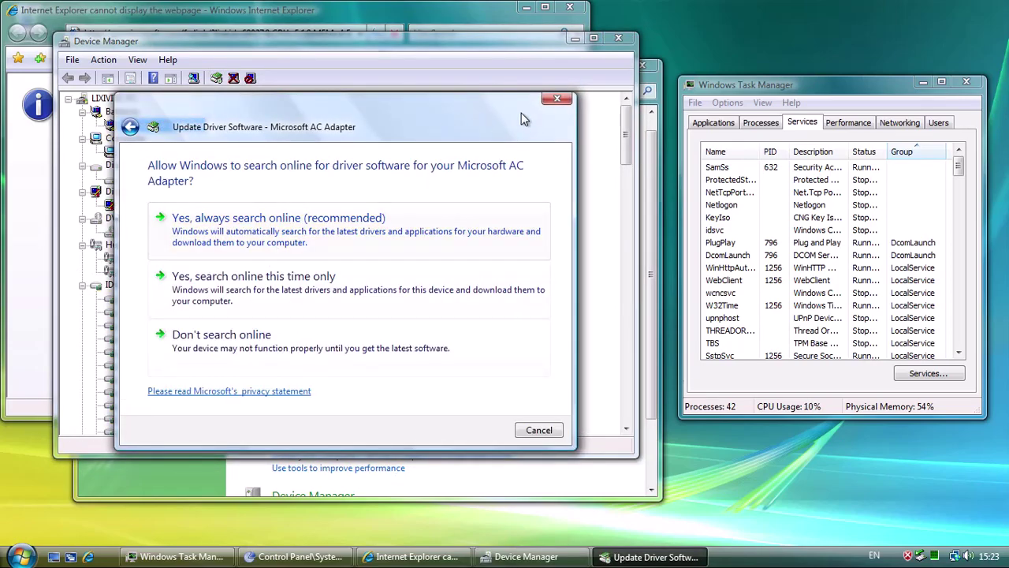
pyautogui.click(556, 98)
# - Start the Add Hardware wizard for legacy hardware and look through its list of common hardware types
pyautogui.click(103, 60)
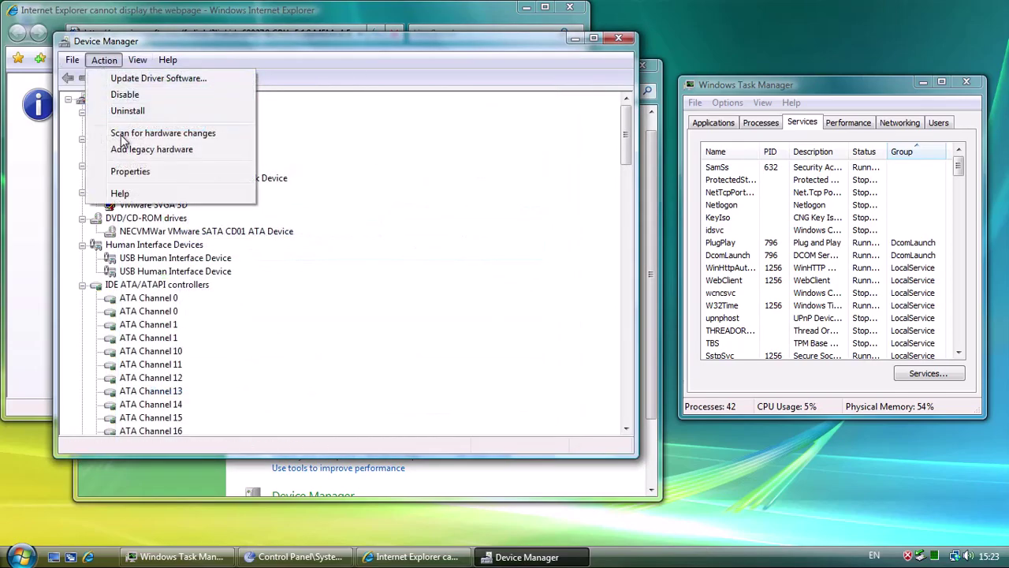
pyautogui.click(131, 149)
pyautogui.click(339, 374)
pyautogui.click(335, 376)
pyautogui.click(298, 374)
pyautogui.click(345, 375)
pyautogui.click(292, 375)
pyautogui.click(332, 261)
pyautogui.click(345, 375)
pyautogui.scroll(-6, 329, 299)
pyautogui.scroll(6, 260, 284)
# - View the display adapter driver models and the Install From Disk dialog in the Add Hardware wizard, and cancel out
pyautogui.click(155, 246)
pyautogui.click(344, 375)
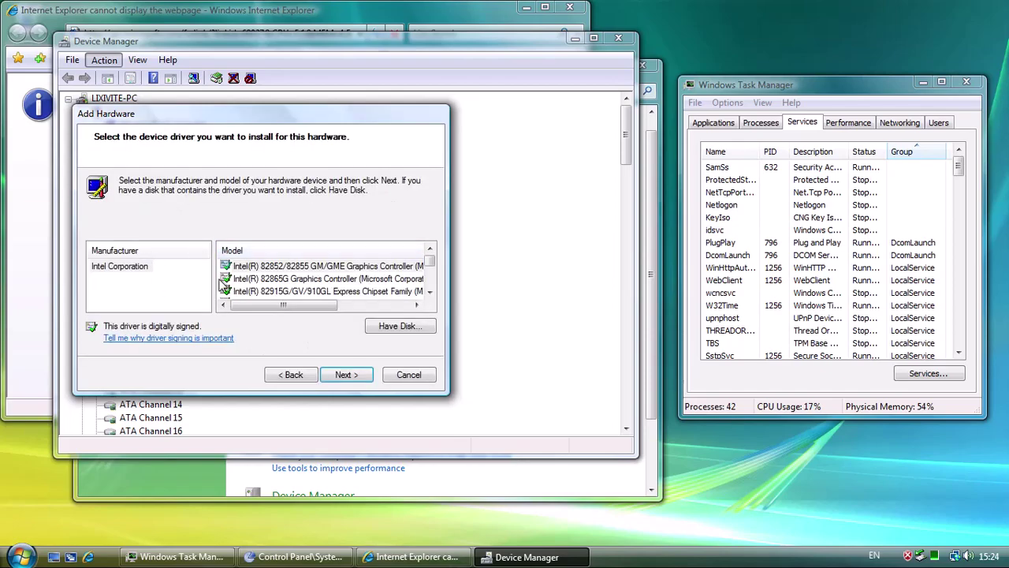
pyautogui.click(292, 375)
pyautogui.scroll(-5, 181, 276)
pyautogui.scroll(5, 181, 268)
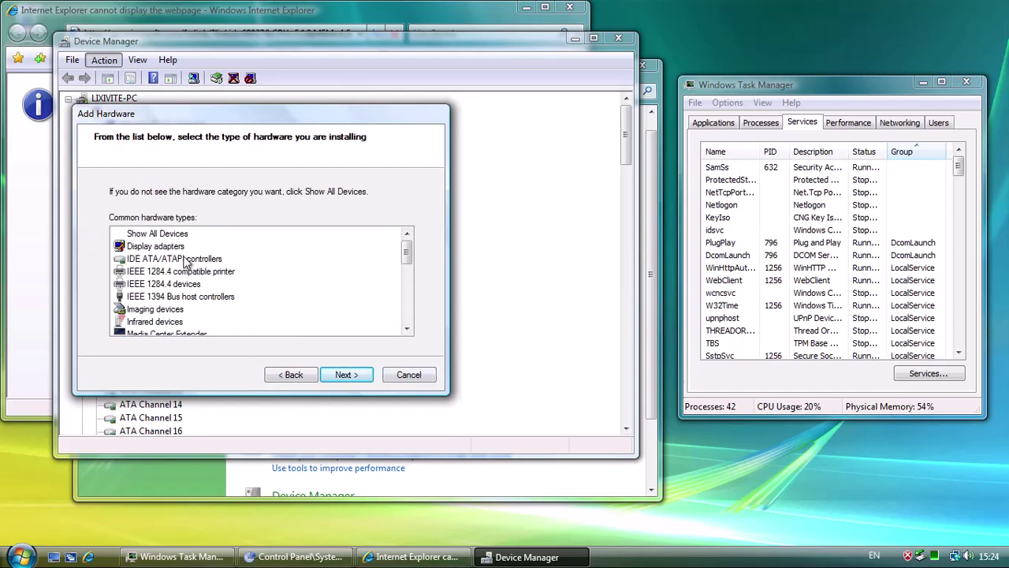
pyautogui.click(345, 374)
pyautogui.click(399, 330)
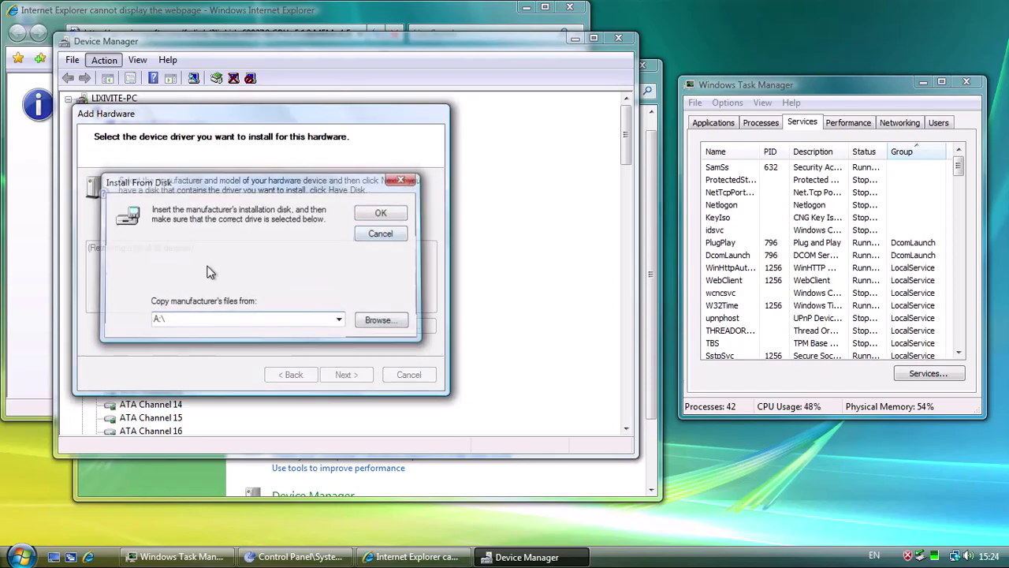
pyautogui.press('Escape')
pyautogui.press('Escape')
# - Look through the full device list, open Device Manager's console options, and close them
pyautogui.scroll(-20, 178, 228)
pyautogui.scroll(2, 331, 252)
pyautogui.scroll(-2, 473, 300)
pyautogui.scroll(20, 552, 337)
pyautogui.click(72, 60)
pyautogui.click(90, 77)
pyautogui.click(478, 86)
# - View the selected device's properties and the Customize View dialog, and close Device Manager
pyautogui.click(138, 60)
pyautogui.click(103, 60)
pyautogui.click(136, 168)
pyautogui.click(471, 89)
pyautogui.click(138, 60)
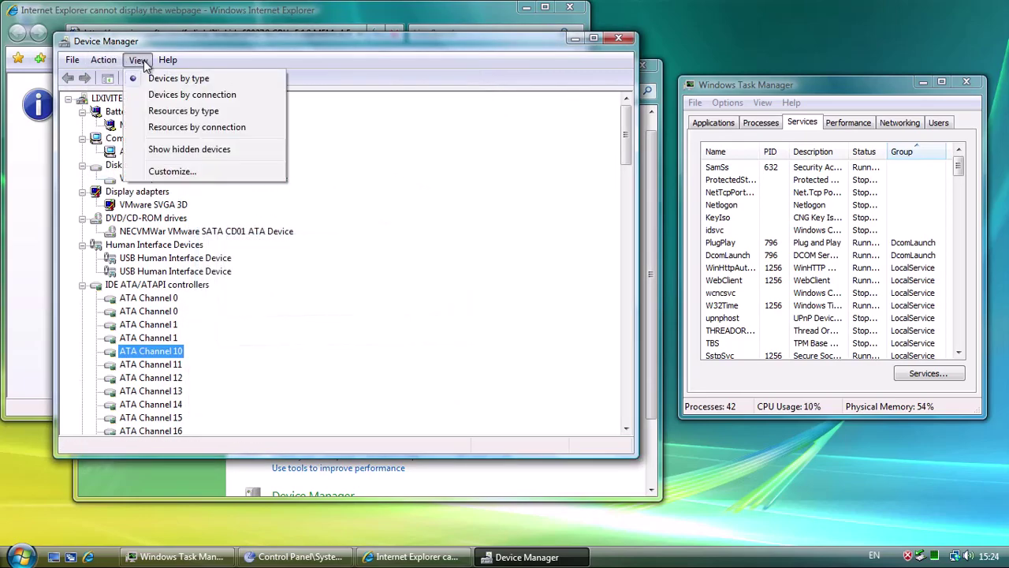
pyautogui.click(172, 171)
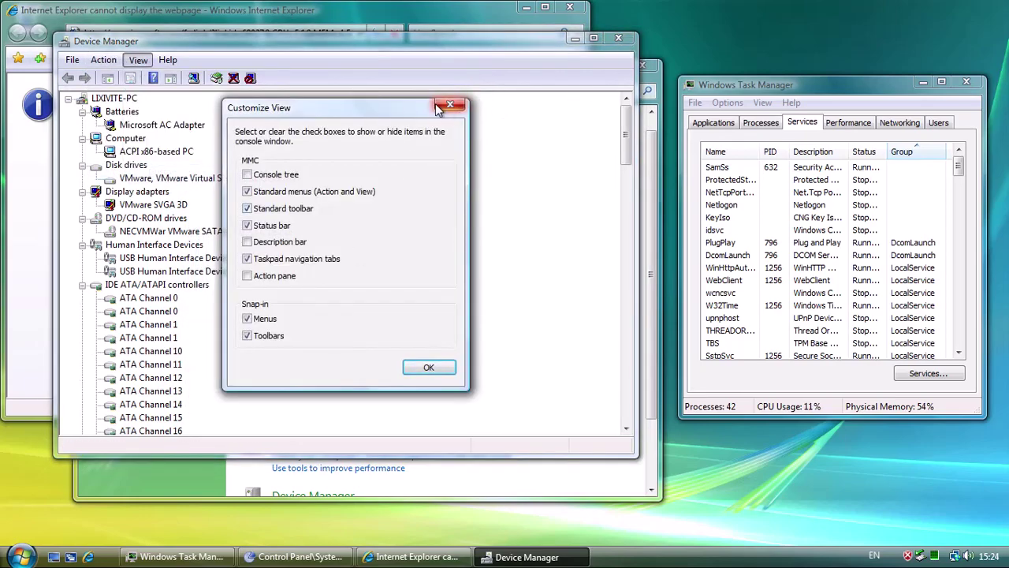
pyautogui.click(426, 369)
pyautogui.click(620, 39)
# - Open Indexing Options, look through the file type icons in its advanced options, and close both dialogs
pyautogui.click(316, 359)
pyautogui.click(143, 434)
pyautogui.click(616, 465)
pyautogui.click(249, 436)
pyautogui.scroll(-19, 216, 285)
pyautogui.moveTo(422, 210); pyautogui.dragTo(424, 275)
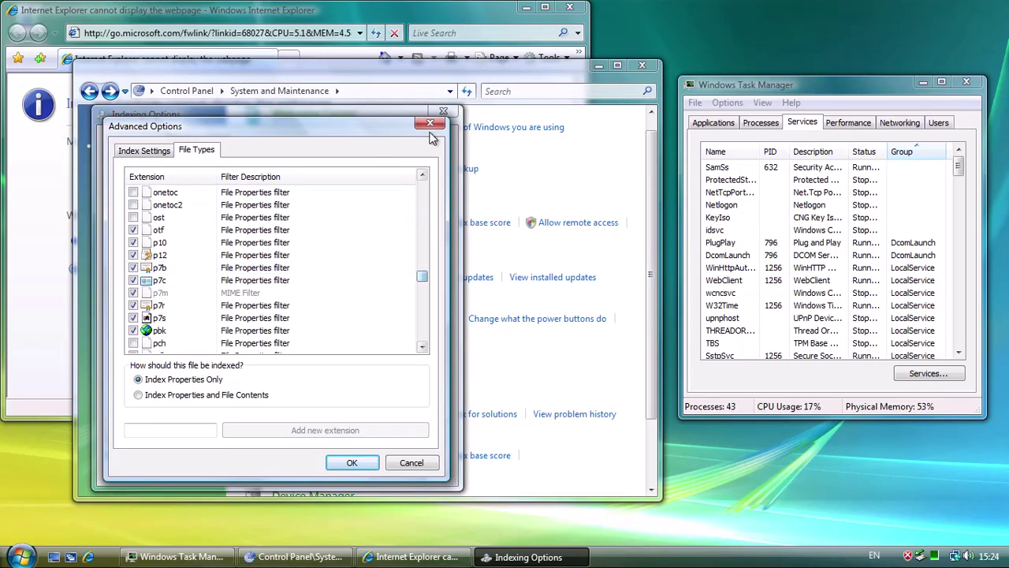
pyautogui.click(430, 124)
pyautogui.click(443, 112)
# - Launch Windows Media Player 11, complete its initial setup, view the music library, and close the player
pyautogui.click(22, 557)
pyautogui.click(59, 507)
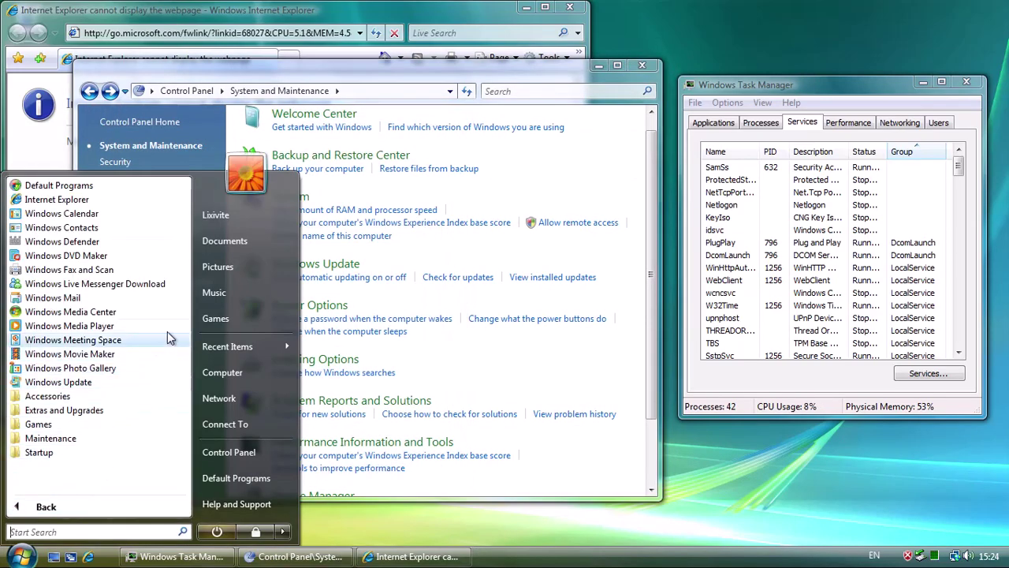
pyautogui.click(171, 325)
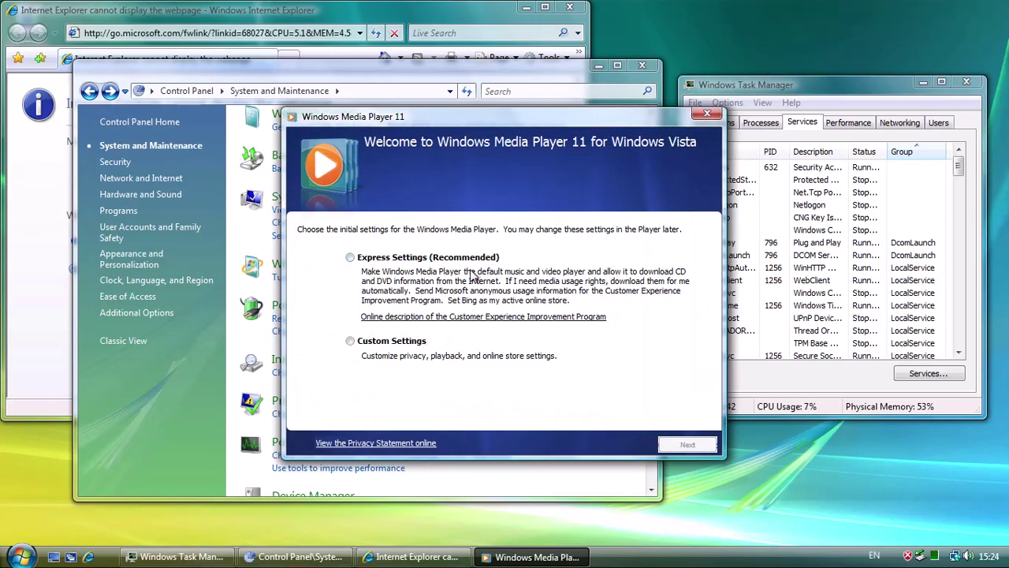
pyautogui.click(686, 445)
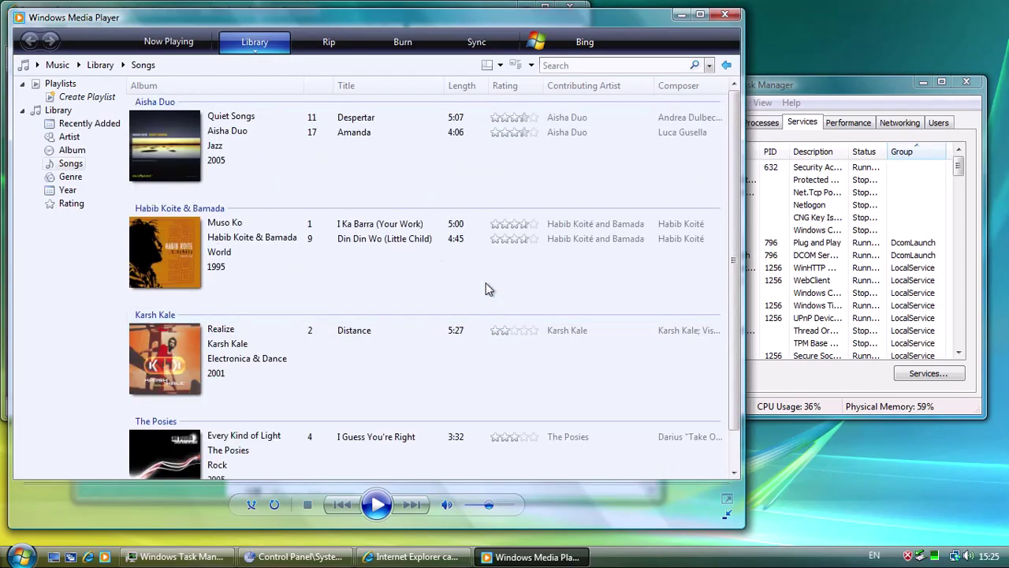
pyautogui.click(724, 14)
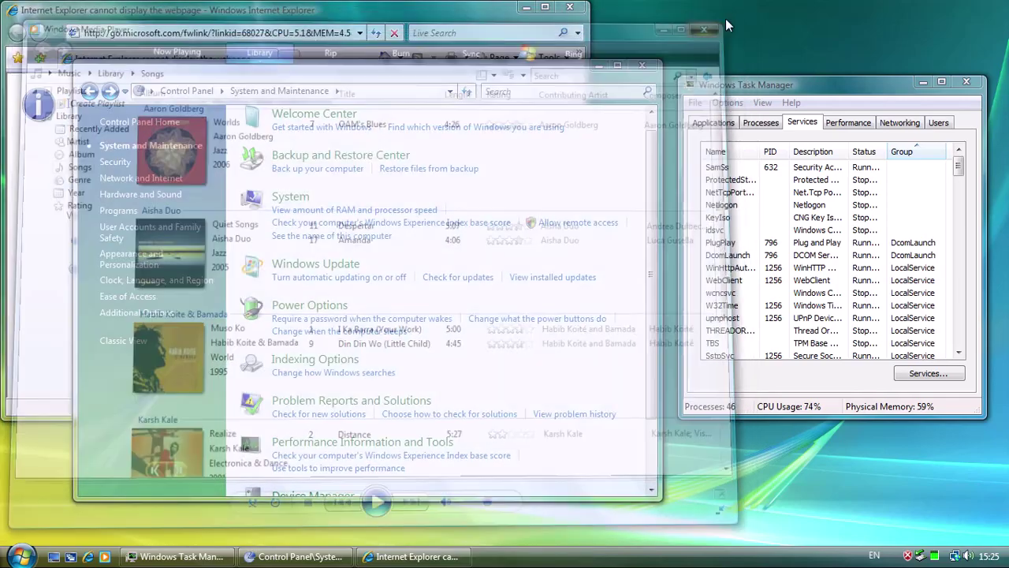
# - Open Administrative Tools from System and Maintenance, try the large icons view, and close the folder
pyautogui.scroll(-4, 416, 406)
pyautogui.click(331, 451)
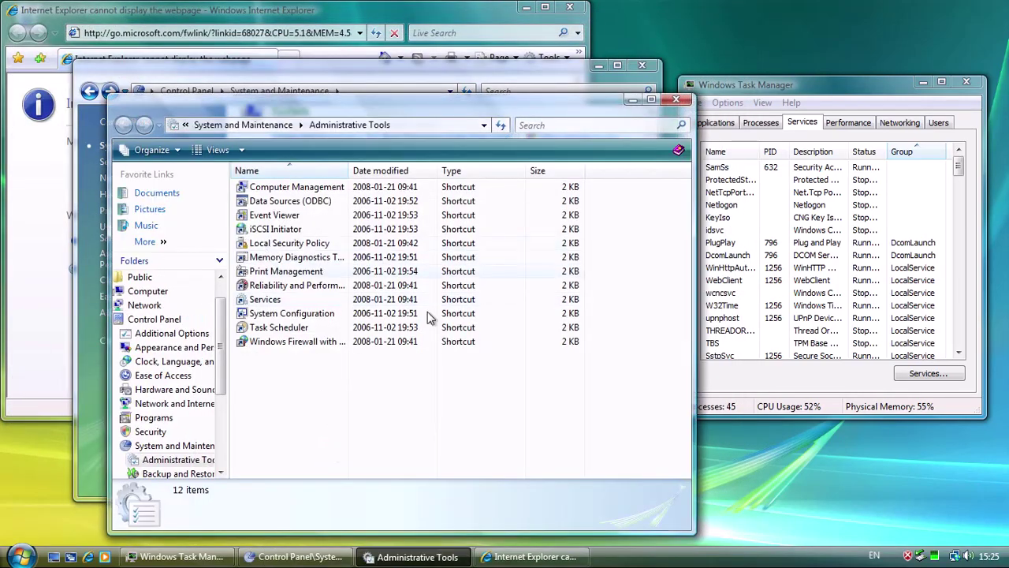
pyautogui.click(151, 150)
pyautogui.click(217, 150)
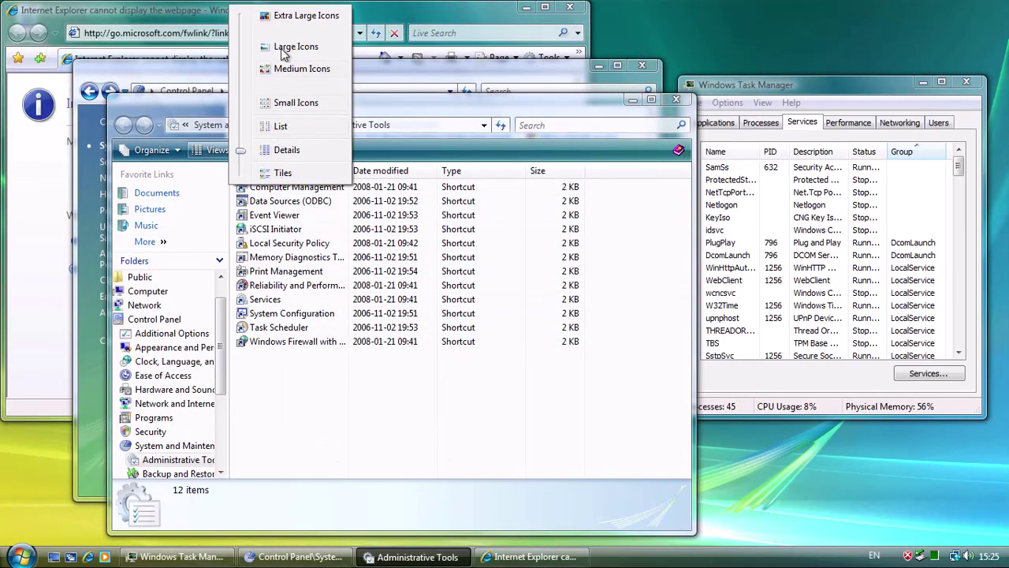
pyautogui.click(284, 47)
pyautogui.click(218, 150)
pyautogui.click(670, 101)
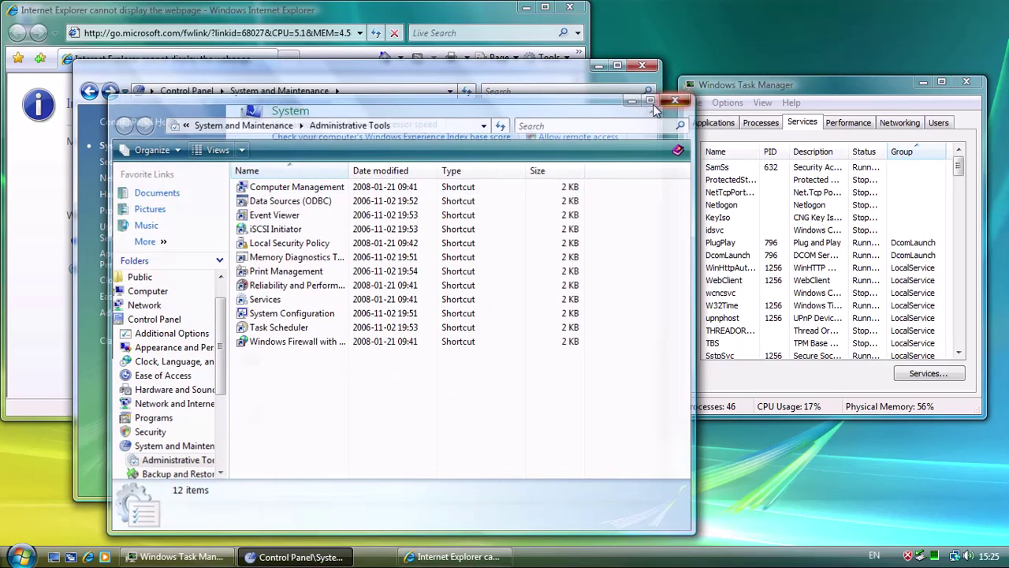
# - Open Control Panel's Hardware and Sound category, maximize the window, and look through its icons
pyautogui.click(92, 98)
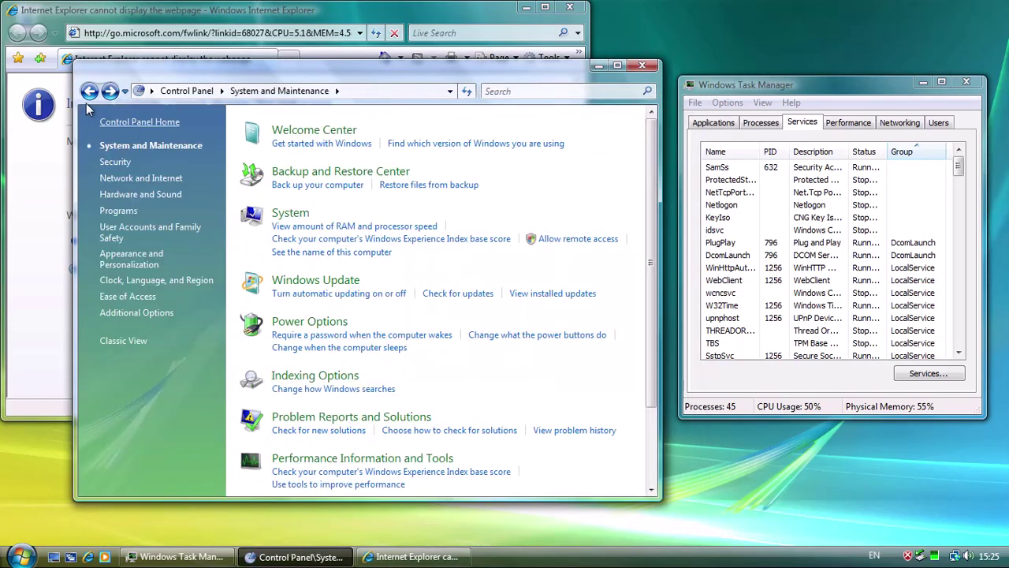
pyautogui.click(392, 356)
pyautogui.scroll(-10, 345, 309)
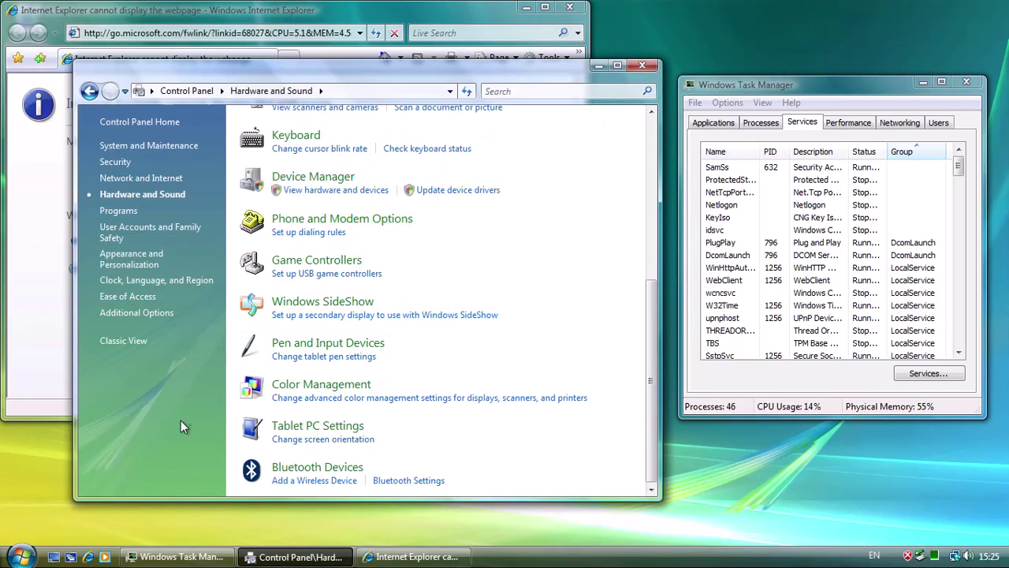
pyautogui.scroll(6, 405, 350)
pyautogui.doubleClick(566, 74)
pyautogui.scroll(-3, 352, 307)
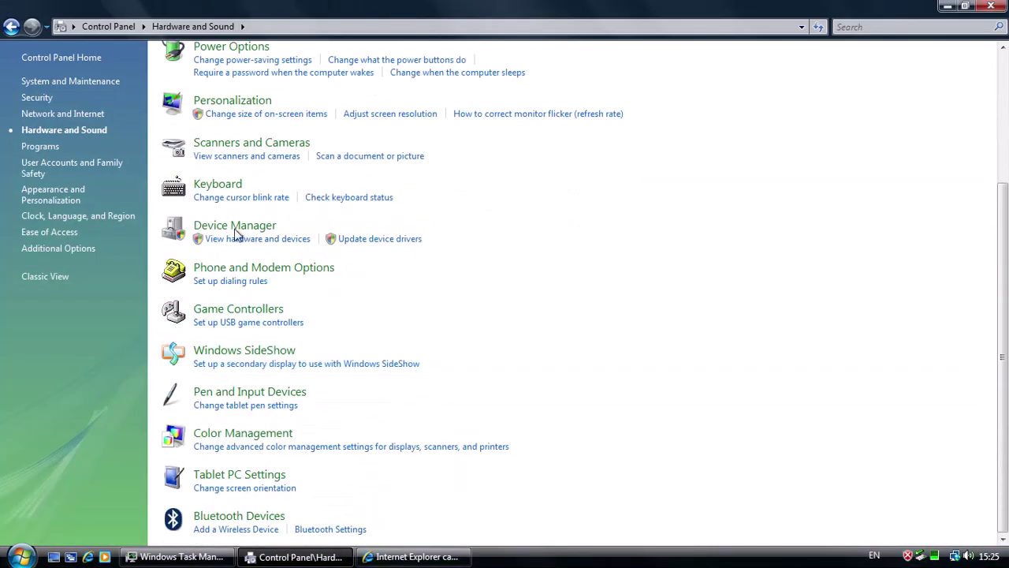
# - View the User Accounts and Family Safety, System and Maintenance, and Security categories of Control Panel
pyautogui.click(67, 164)
pyautogui.click(47, 82)
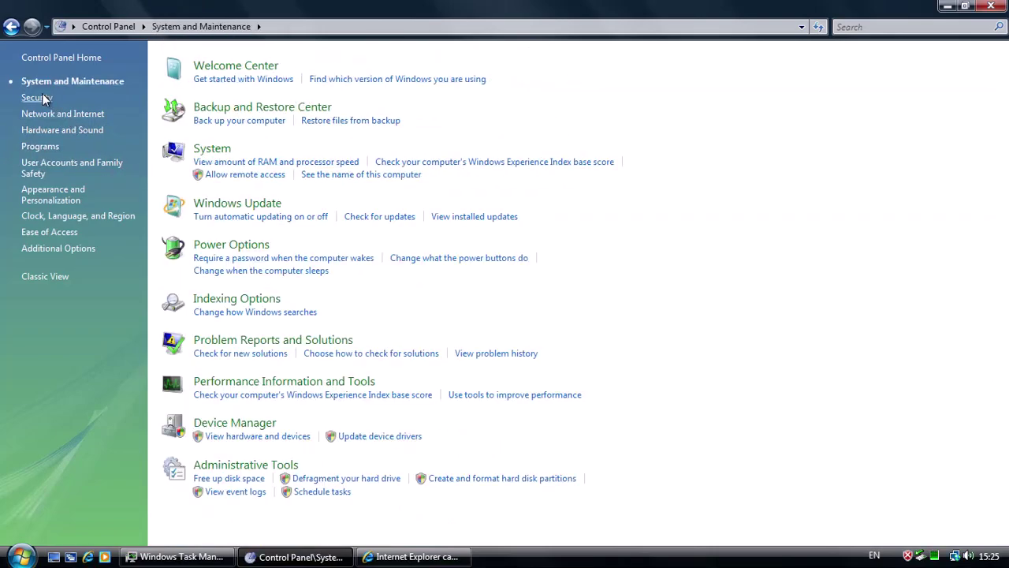
pyautogui.click(41, 98)
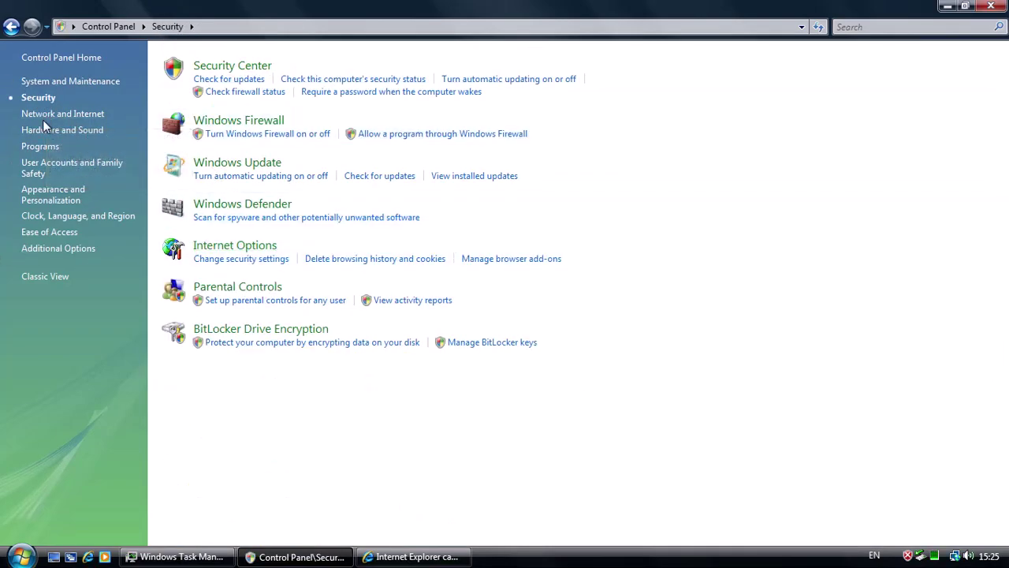
# - View the Network and Internet, Hardware and Sound, Programs, User Accounts and Family Safety, and Appearance and Personalization categories
pyautogui.click(47, 115)
pyautogui.click(37, 131)
pyautogui.click(42, 148)
pyautogui.click(69, 167)
pyautogui.click(56, 194)
# - Open the Fonts folder from Appearance and Personalization and look through its icons and the folder tree
pyautogui.click(214, 258)
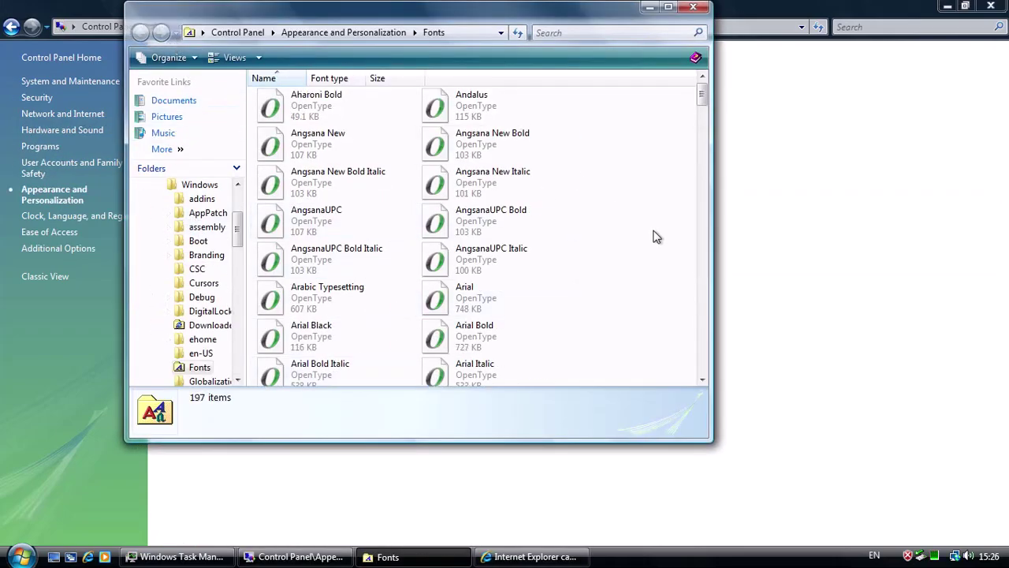
pyautogui.hotkey('alt', 'Up')
pyautogui.hotkey('alt', 'Up')
pyautogui.click(141, 34)
pyautogui.click(140, 35)
pyautogui.scroll(-3, 223, 307)
pyautogui.scroll(3, 221, 300)
pyautogui.moveTo(238, 248); pyautogui.dragTo(239, 220)
pyautogui.scroll(2, 237, 219)
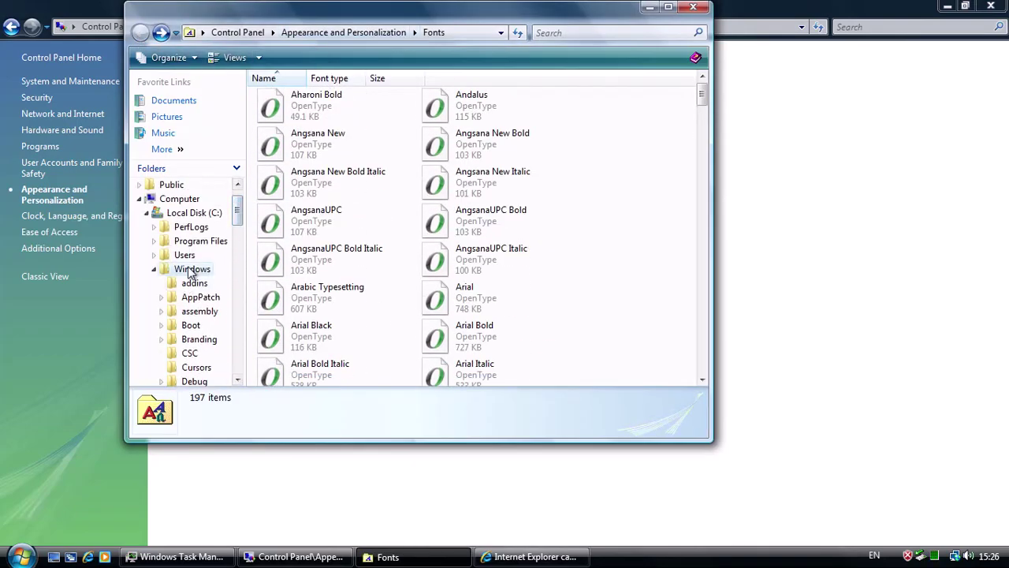
# - Open the Windows folder in a maximized window, view the Downloaded Program Files properties and previous versions, and cancel
pyautogui.click(195, 268)
pyautogui.click(668, 7)
pyautogui.click(147, 229)
pyautogui.rightClick(145, 219)
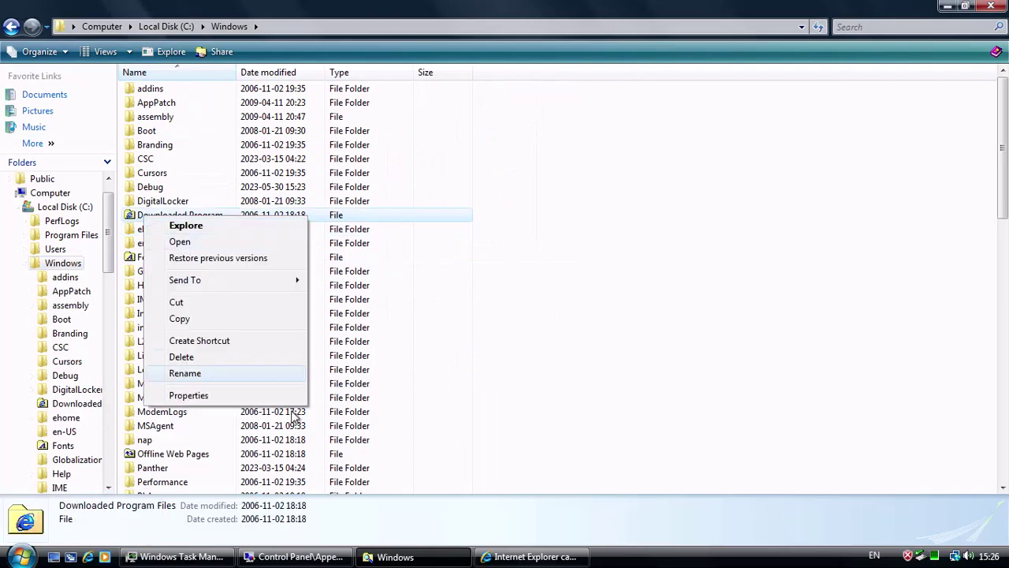
pyautogui.click(286, 395)
pyautogui.click(644, 163)
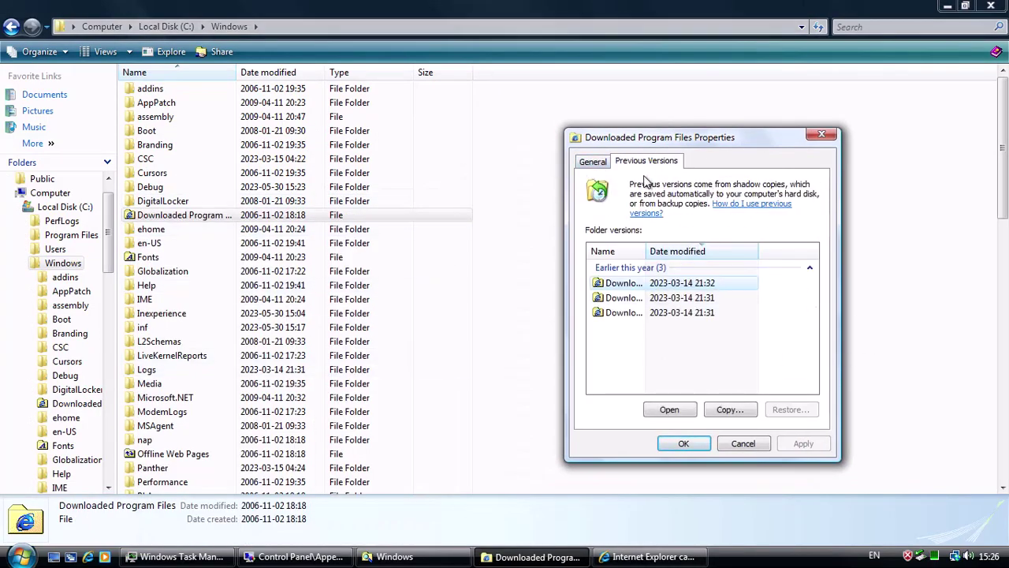
pyautogui.click(594, 161)
pyautogui.click(764, 448)
# - View the properties of the Fonts folder, close them, and look through the file icons in the Windows folder
pyautogui.scroll(-15, 198, 286)
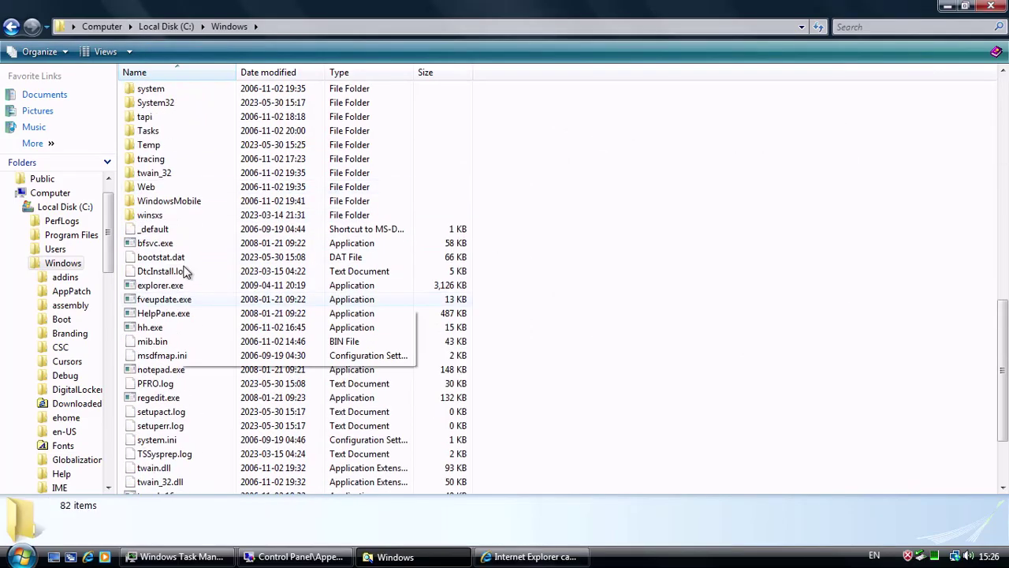
pyautogui.scroll(15, 185, 286)
pyautogui.rightClick(142, 262)
pyautogui.click(185, 424)
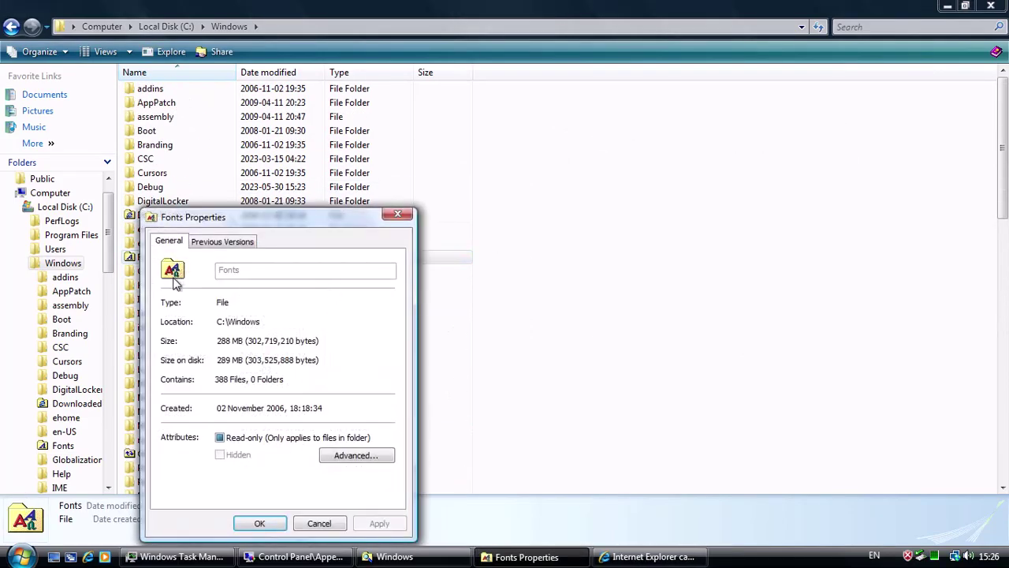
pyautogui.click(401, 217)
pyautogui.click(515, 248)
pyautogui.scroll(-13, 326, 330)
pyautogui.scroll(-5, 187, 259)
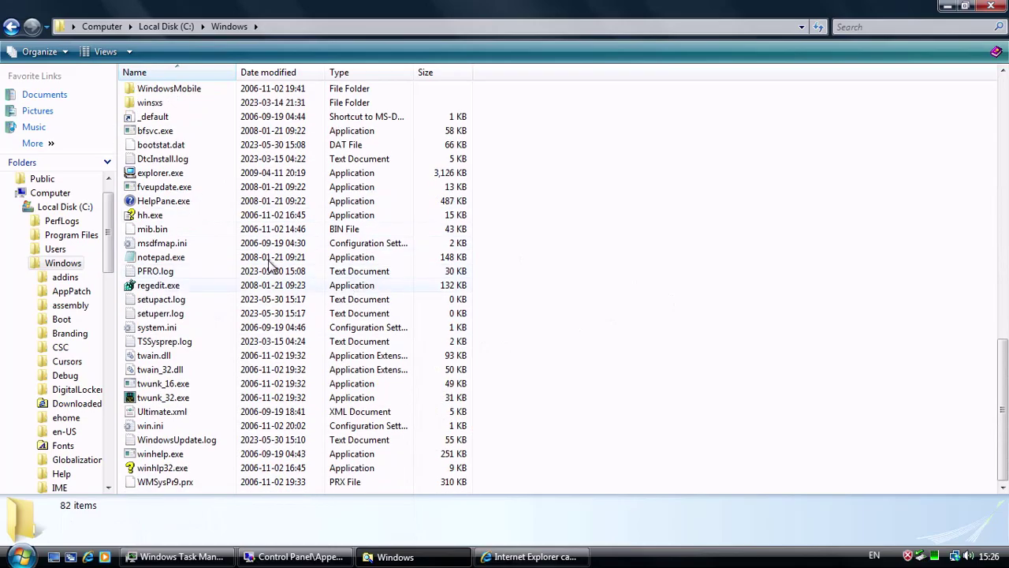
# - Open the System32 folder and look through its file icons
pyautogui.scroll(11, 168, 454)
pyautogui.doubleClick(168, 452)
pyautogui.scroll(-20, 576, 286)
pyautogui.scroll(4, 245, 315)
pyautogui.moveTo(1005, 119); pyautogui.dragTo(939, 140)
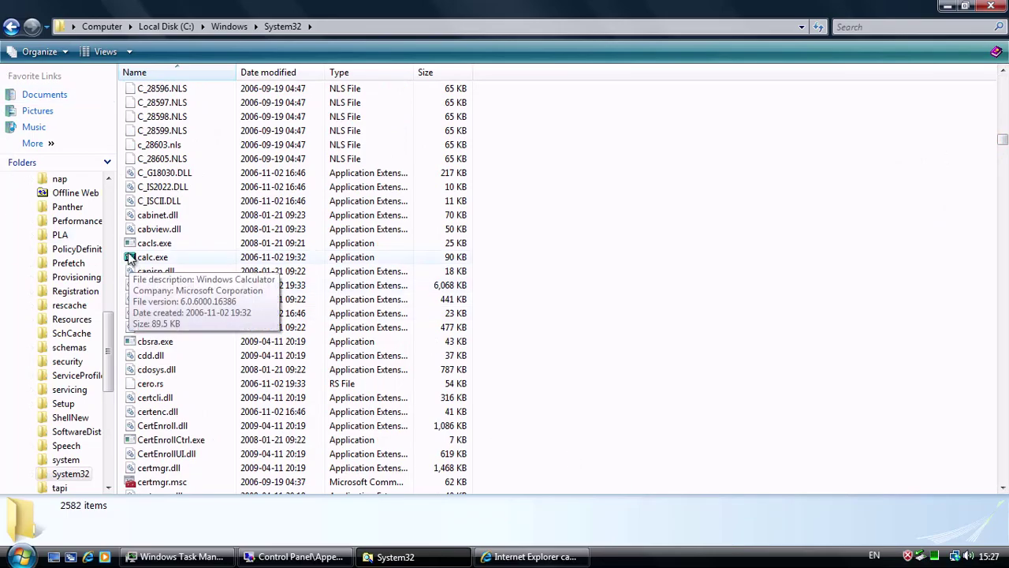
# - Return through the Windows folder to Local Disk (C:), look into Users and Program Files, and close the window
pyautogui.press('BackSpace')
pyautogui.scroll(-12, 282, 288)
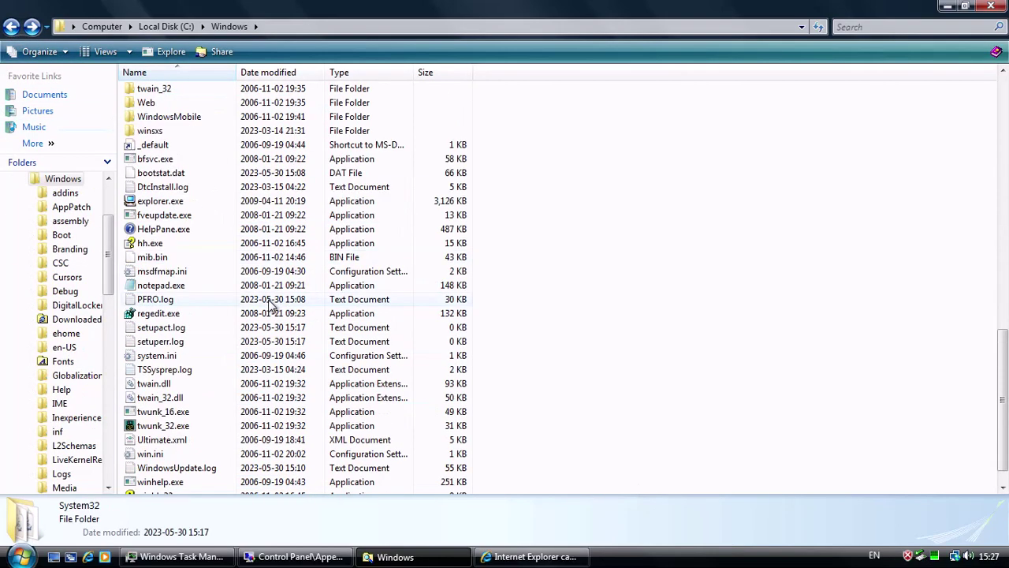
pyautogui.click(159, 29)
pyautogui.doubleClick(153, 118)
pyautogui.click(11, 26)
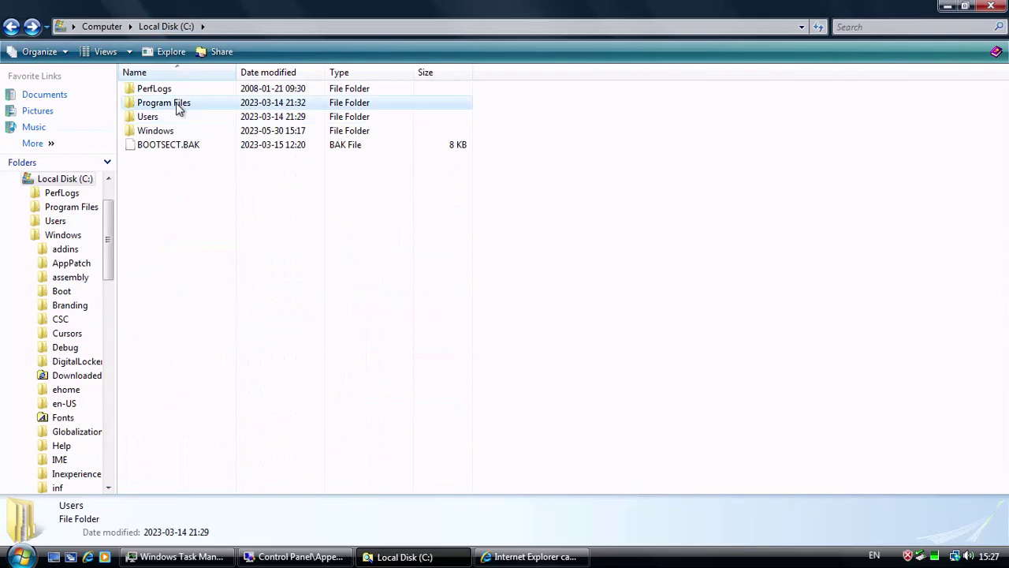
pyautogui.doubleClick(170, 103)
pyautogui.hotkey('alt', 'F4')
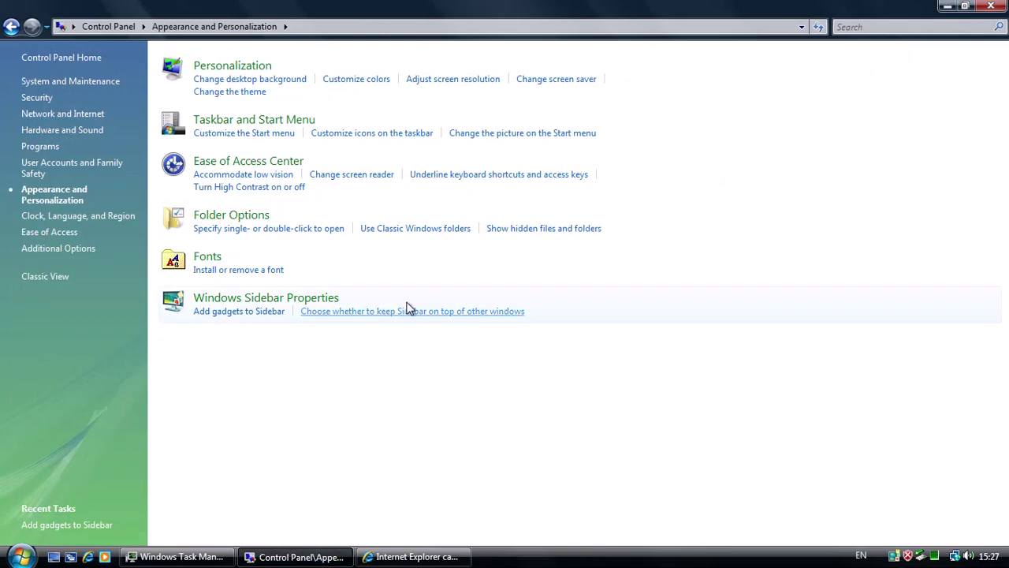
# - Try keeping the Sidebar on top of other windows, turn the option off again, and accept the Sidebar properties
pyautogui.click(408, 309)
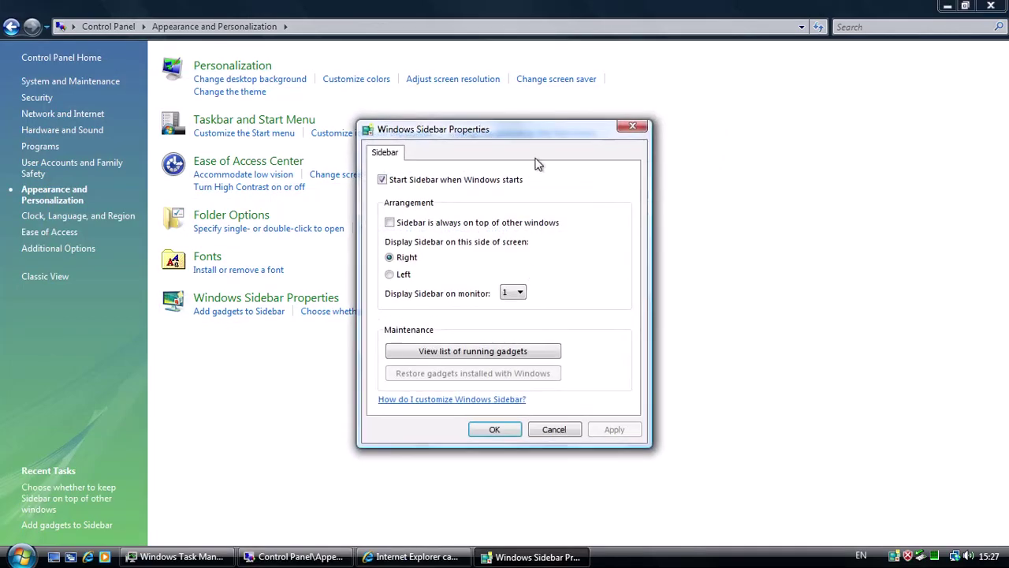
pyautogui.click(446, 225)
pyautogui.click(614, 427)
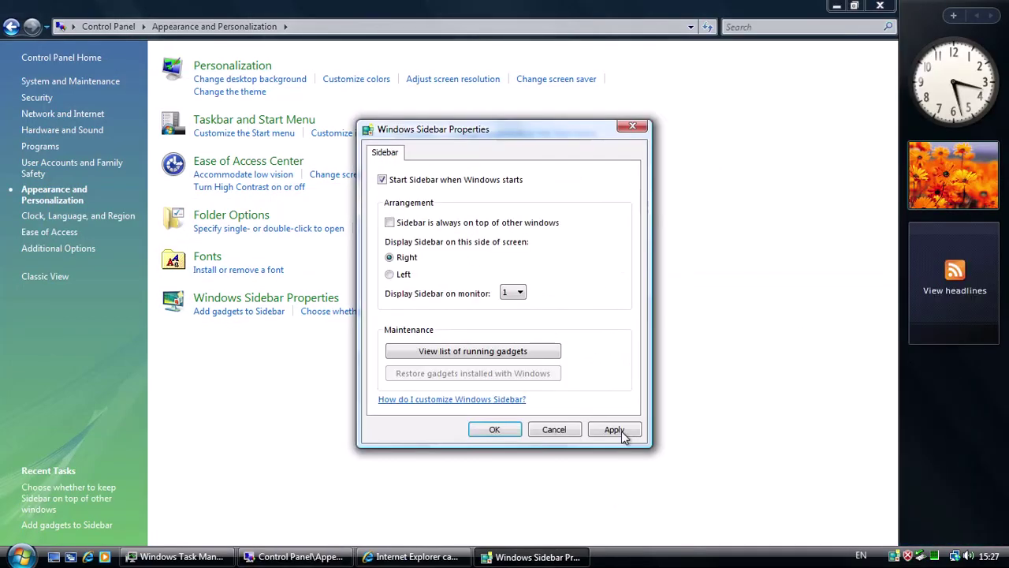
pyautogui.click(618, 429)
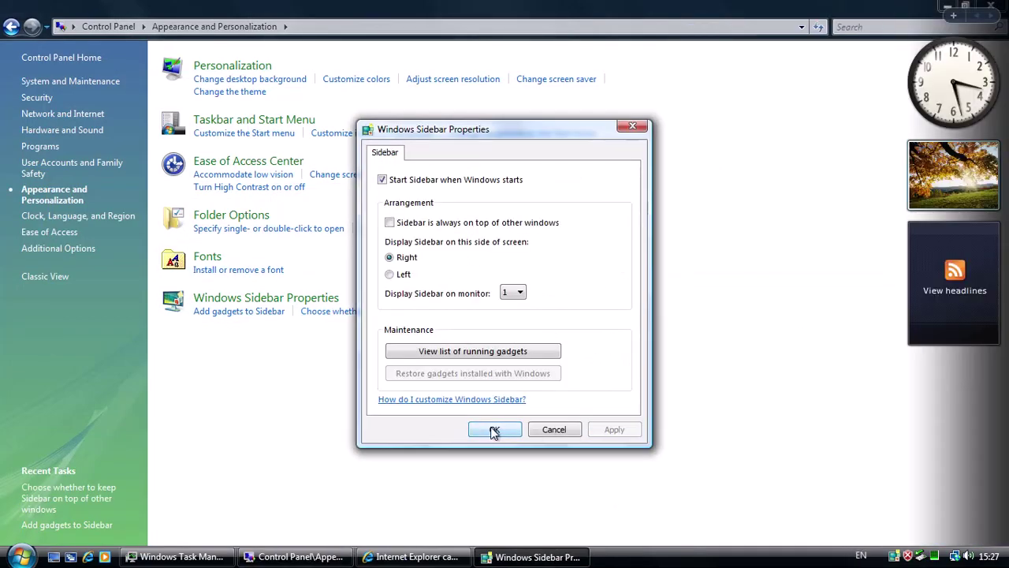
pyautogui.click(494, 429)
# - View the Clock, Language, and Region, Ease of Access, and Additional Options categories, and switch Control Panel to Classic View
pyautogui.click(77, 216)
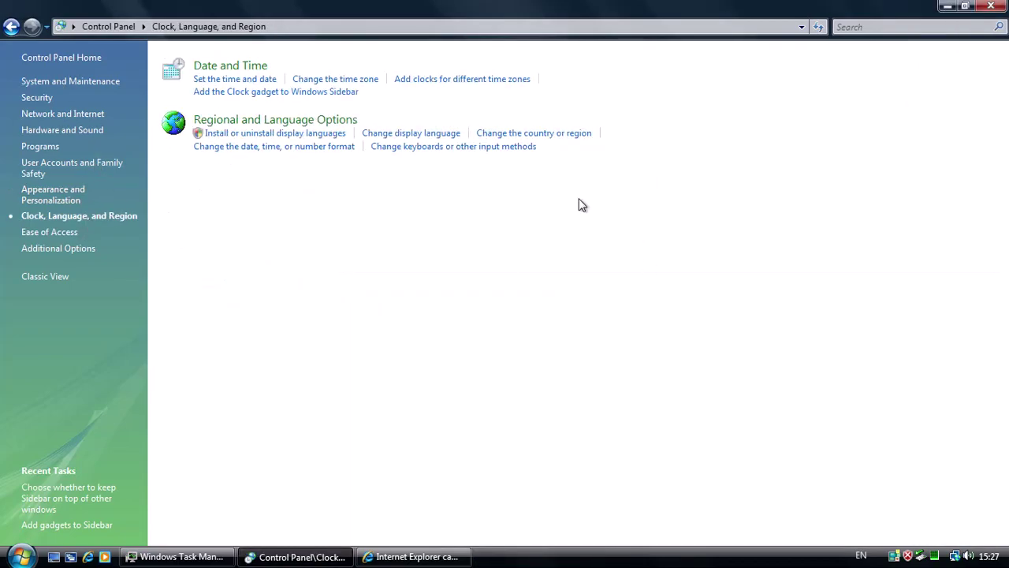
pyautogui.click(21, 232)
pyautogui.click(59, 249)
pyautogui.click(40, 277)
pyautogui.moveTo(957, 410); pyautogui.dragTo(424, 62)
pyautogui.moveTo(335, 131); pyautogui.dragTo(891, 367)
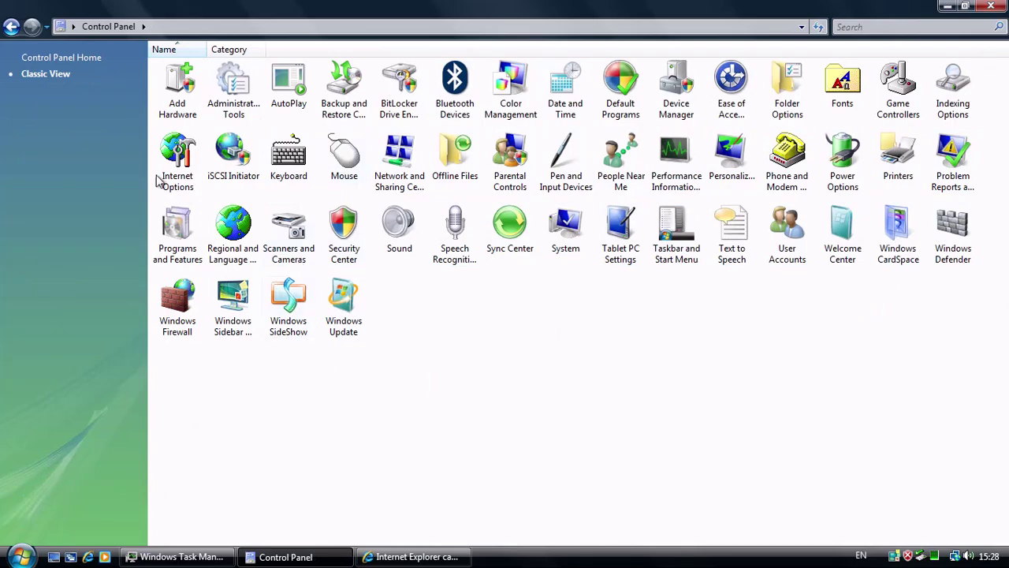
# - View and close Windows Firewall, and look through the Folder Options pages before dismissing the dialog
pyautogui.doubleClick(177, 330)
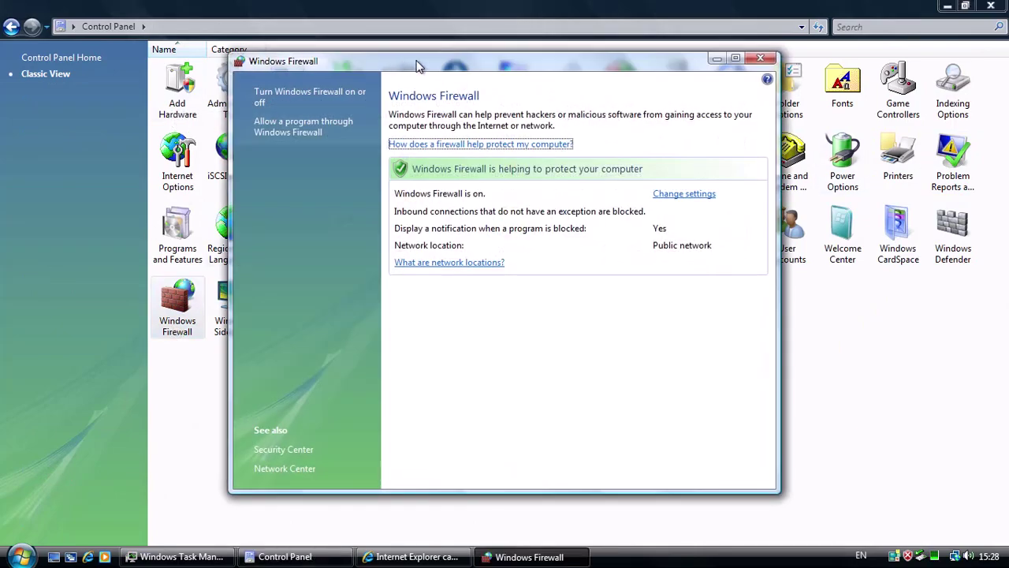
pyautogui.click(760, 59)
pyautogui.doubleClick(787, 89)
pyautogui.click(111, 85)
pyautogui.moveTo(312, 243)
pyautogui.mouseDown()
pyautogui.moveTo(312, 277)
pyautogui.moveTo(311, 229)
pyautogui.mouseUp()
pyautogui.click(146, 86)
pyautogui.click(245, 385)
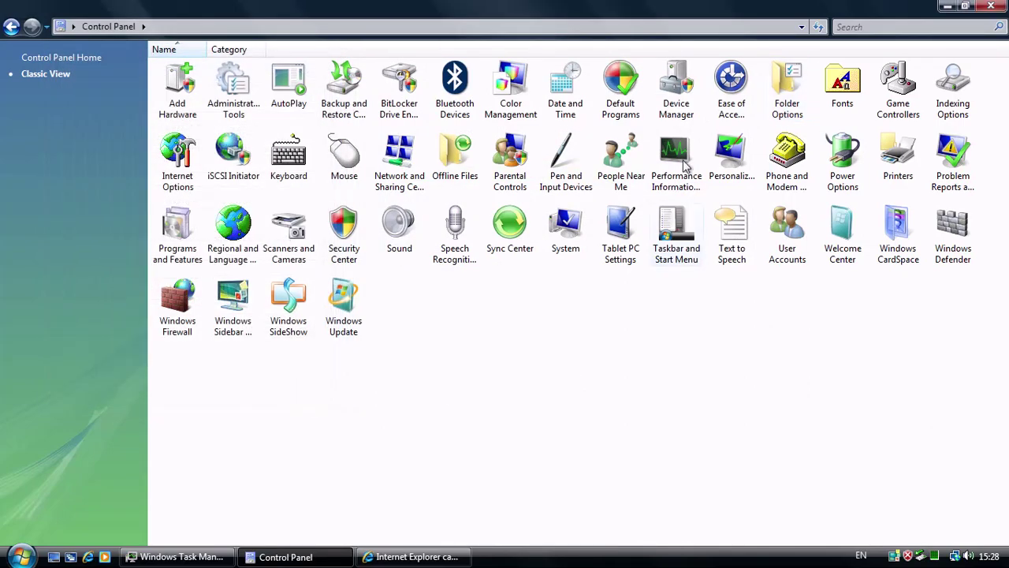
# - Open the administrative settings page of the Ease of Access Center and return to Control Panel
pyautogui.doubleClick(731, 83)
pyautogui.click(32, 76)
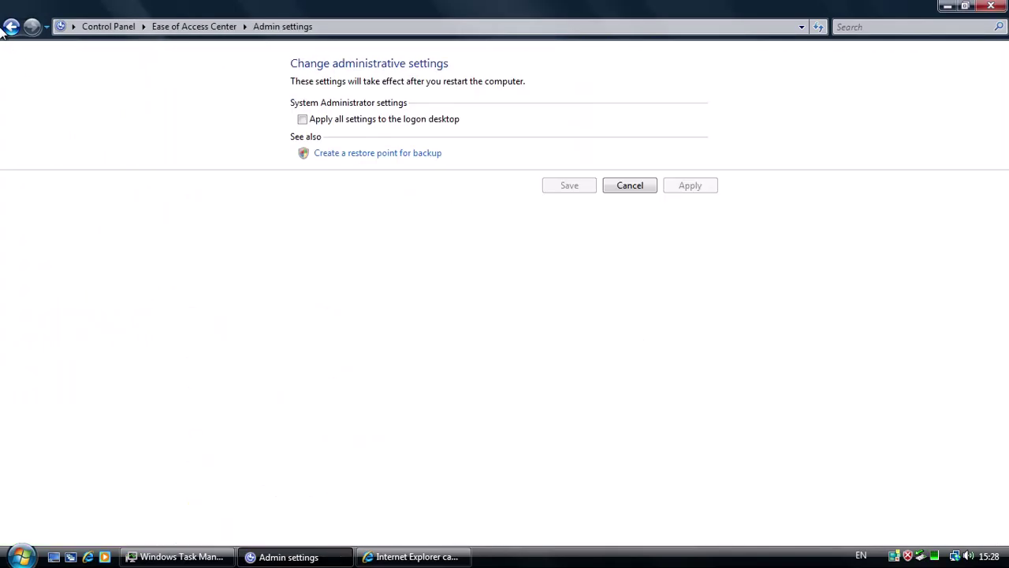
pyautogui.click(10, 27)
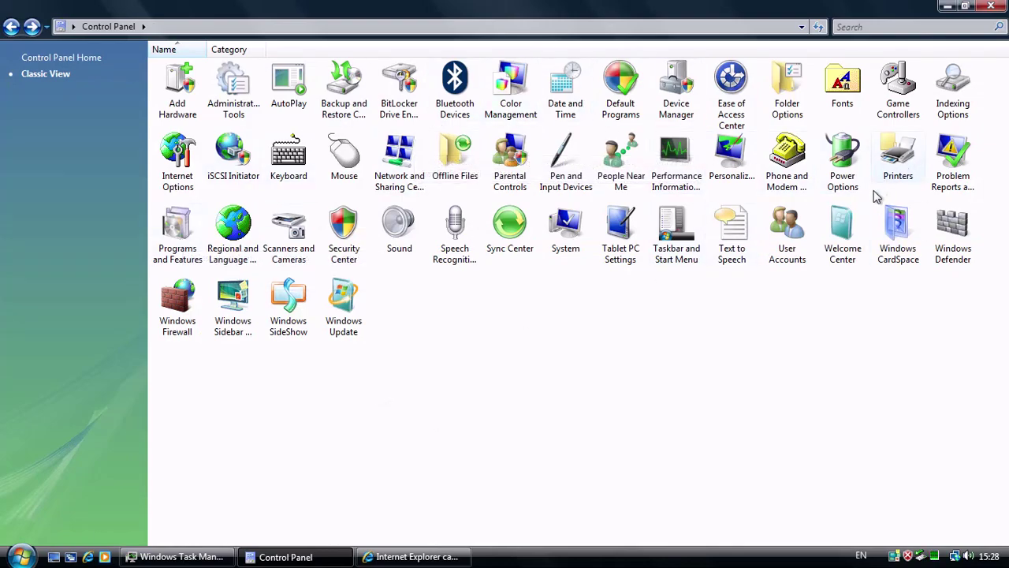
# - Open the Text to Speech and Tablet PC Settings dialogs, look through their pages, and cancel both
pyautogui.doubleClick(716, 248)
pyautogui.doubleClick(607, 244)
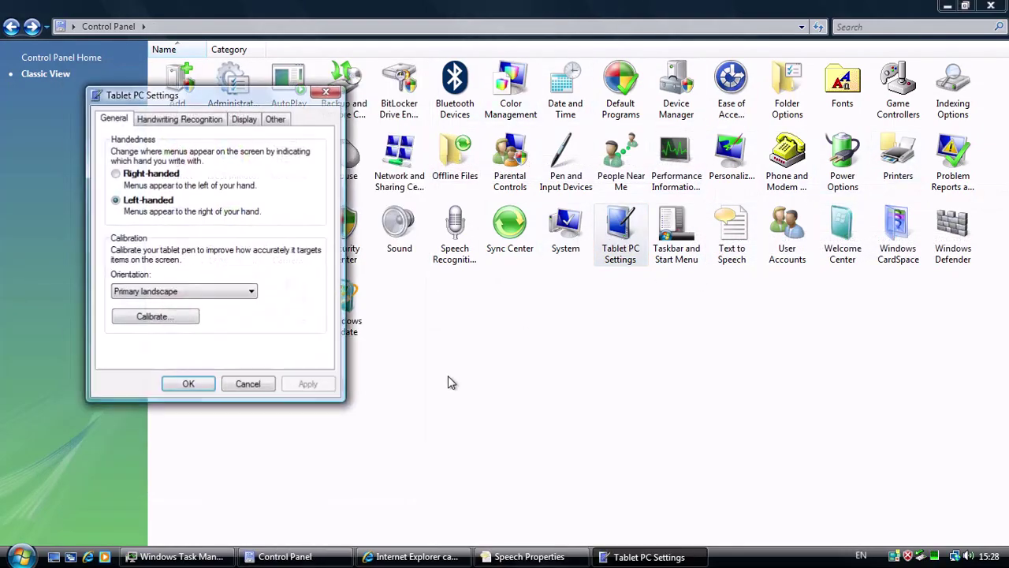
pyautogui.click(178, 120)
pyautogui.click(254, 123)
pyautogui.click(254, 383)
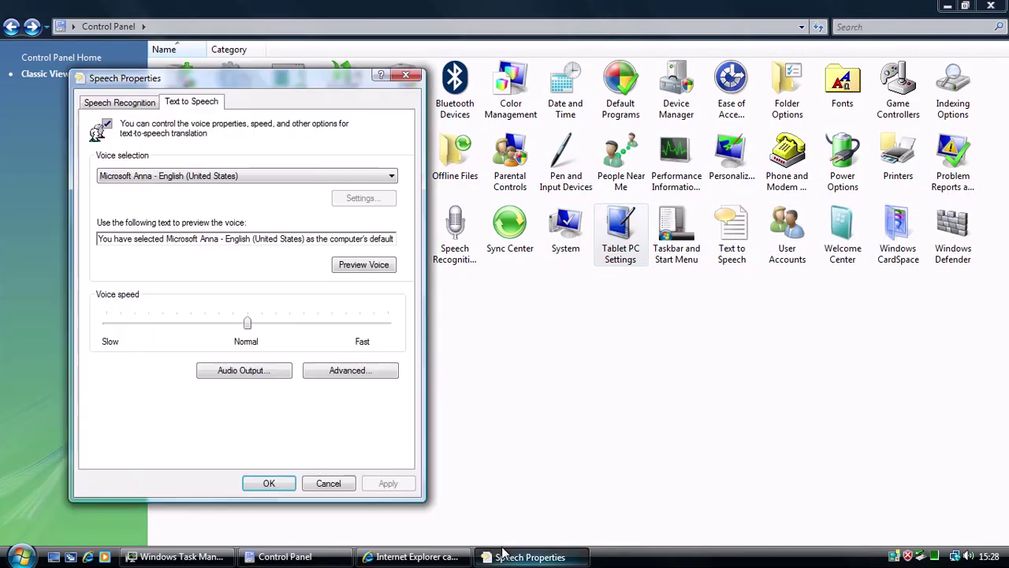
pyautogui.click(505, 556)
pyautogui.click(328, 482)
# - Open the System page and examine the Computer Name, Hardware, System Protection, and Remote pages of System Properties, then dismiss it
pyautogui.doubleClick(555, 246)
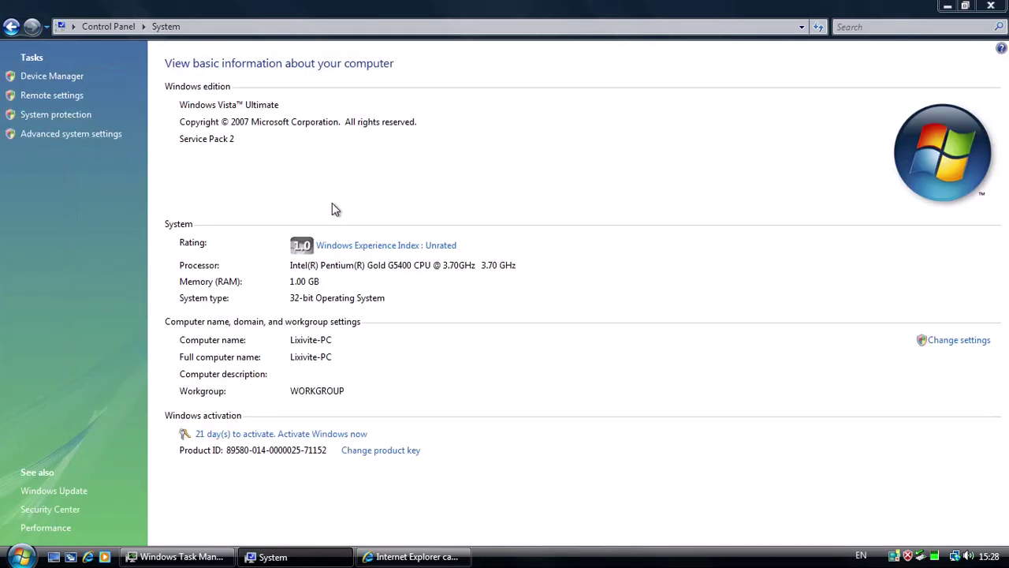
pyautogui.click(71, 134)
pyautogui.click(194, 139)
pyautogui.click(146, 138)
pyautogui.click(201, 138)
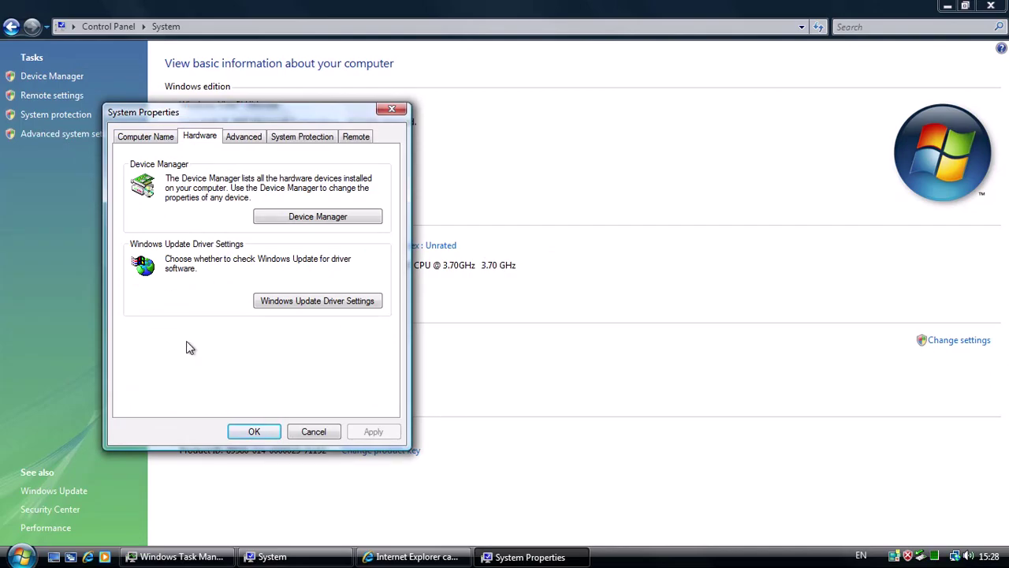
pyautogui.click(163, 138)
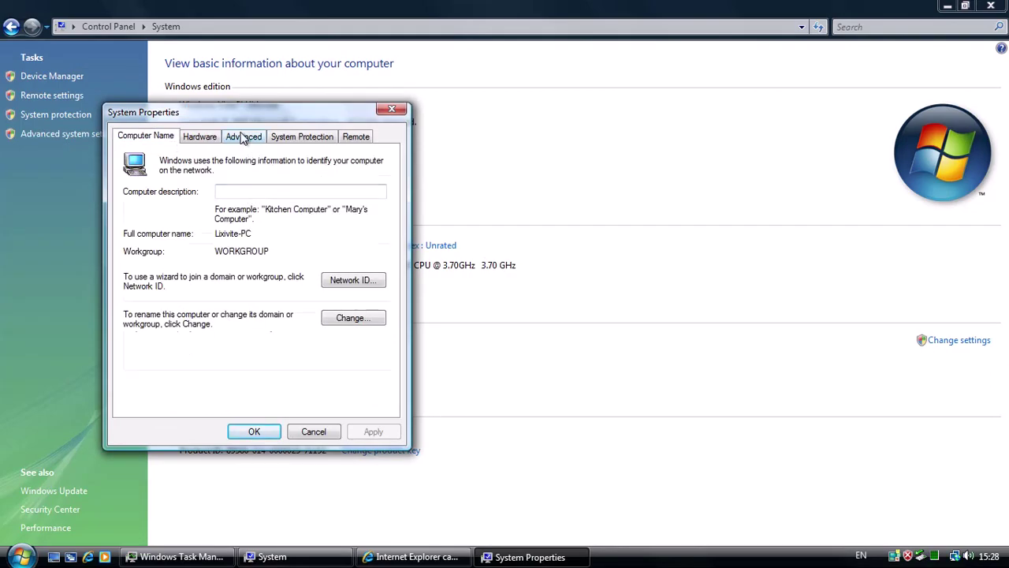
pyautogui.click(307, 137)
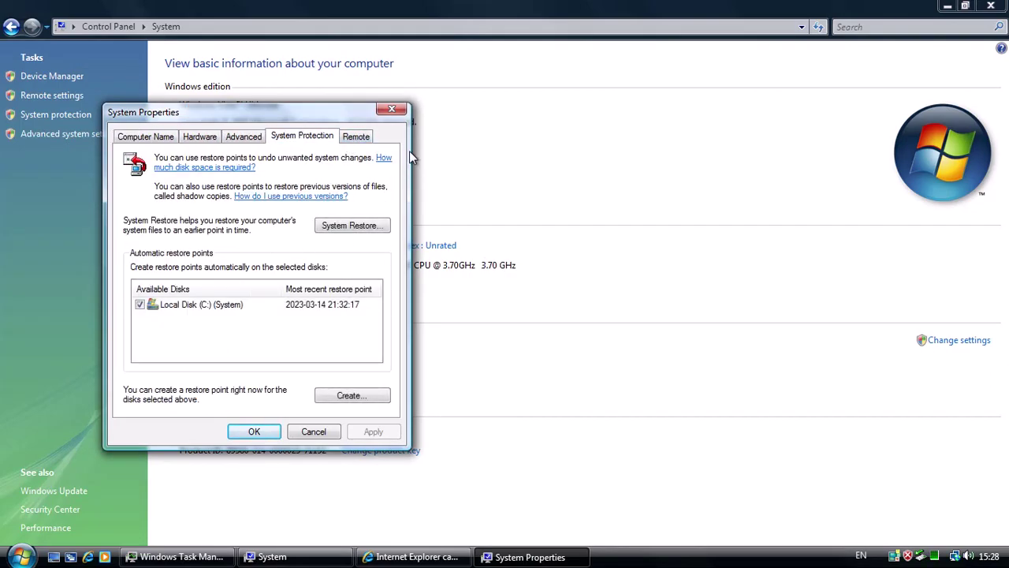
pyautogui.click(356, 136)
pyautogui.press('Escape')
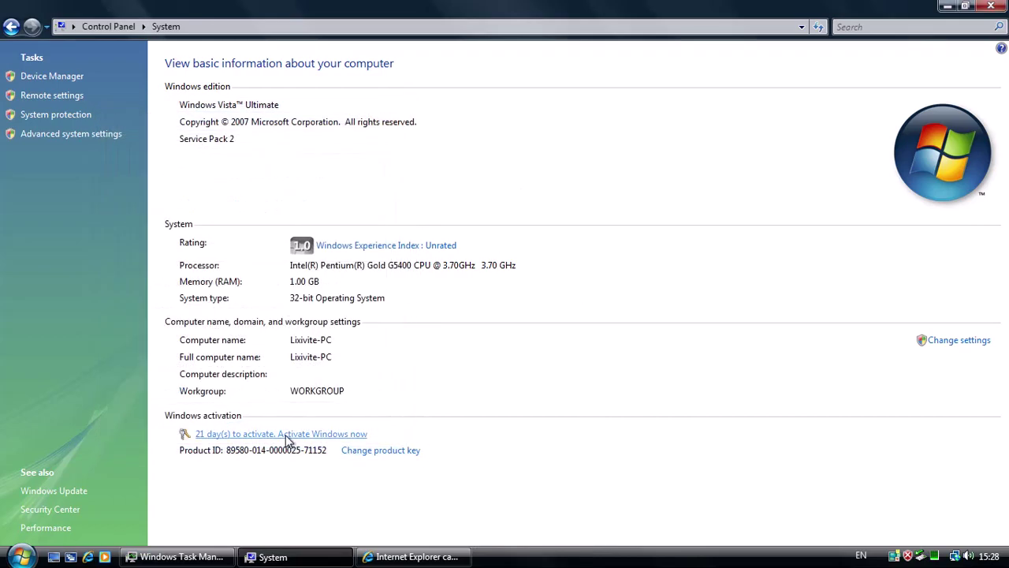
# - Open Windows activation from the System page, dismiss it, and return to Control Panel
pyautogui.click(285, 435)
pyautogui.click(720, 67)
pyautogui.click(947, 6)
pyautogui.click(295, 557)
pyautogui.click(11, 27)
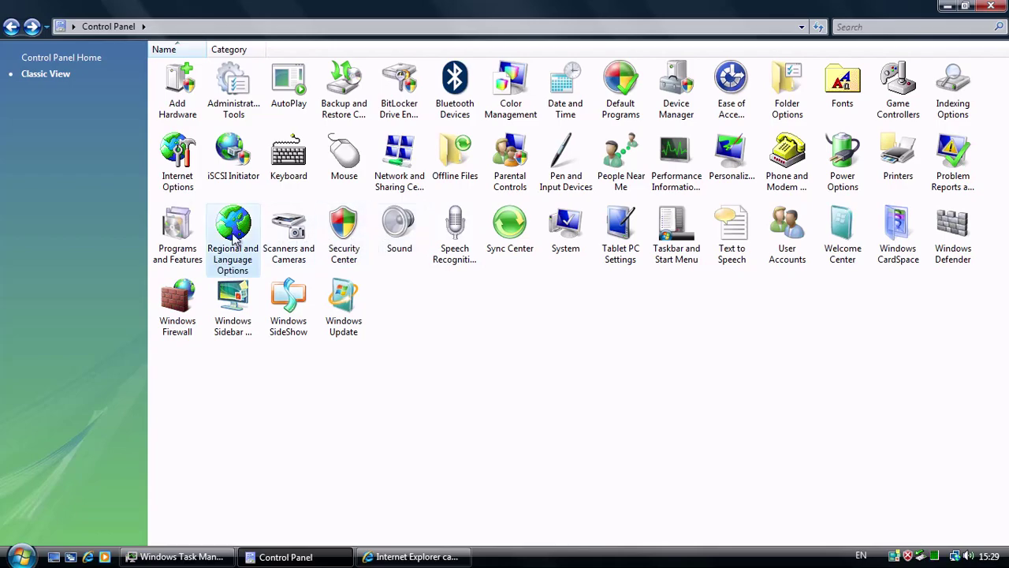
# - Open Power Options, view its settings pages including the power button and wakeup password page, and return to Control Panel
pyautogui.doubleClick(842, 158)
pyautogui.click(67, 156)
pyautogui.press('BackSpace')
pyautogui.click(40, 90)
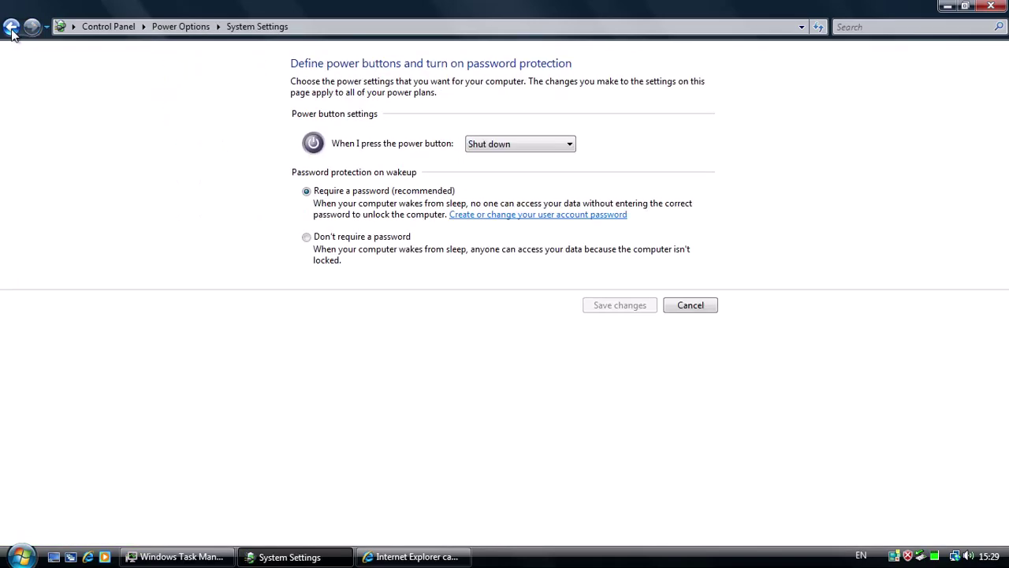
pyautogui.click(11, 29)
pyautogui.click(12, 28)
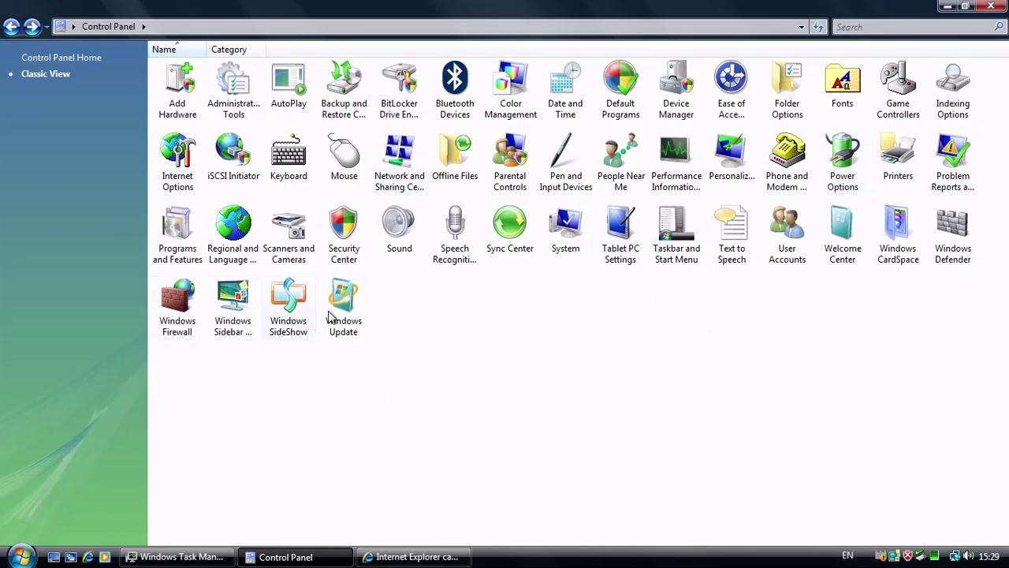
# - Open Windows Update, view its update installation settings, and return to Control Panel
pyautogui.doubleClick(322, 320)
pyautogui.click(50, 79)
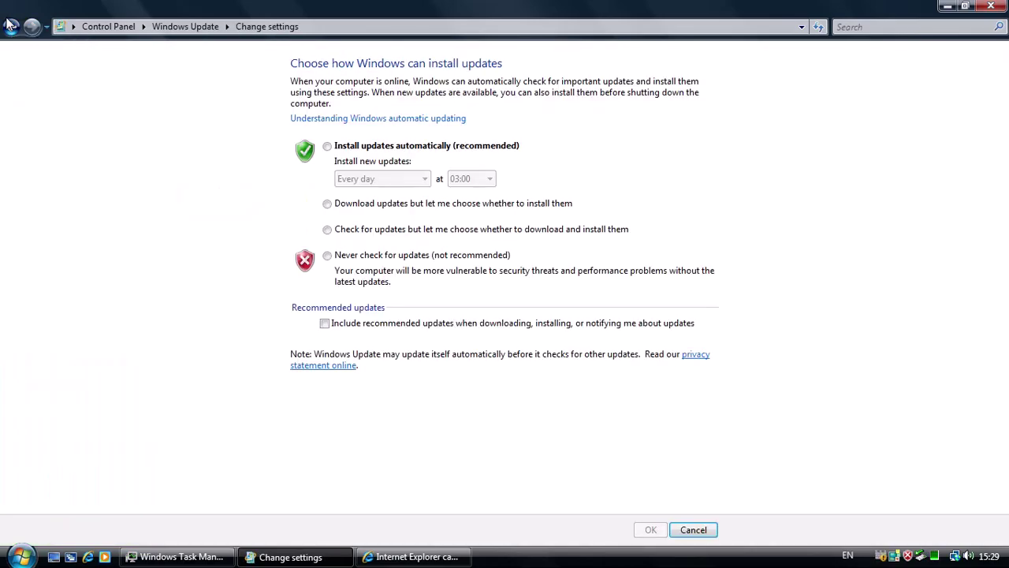
pyautogui.click(11, 29)
pyautogui.click(11, 28)
# - Look through the Pointers, Pointer Options, Wheel, and Hardware pages of Mouse Properties and close the dialog
pyautogui.doubleClick(344, 158)
pyautogui.click(115, 85)
pyautogui.click(167, 85)
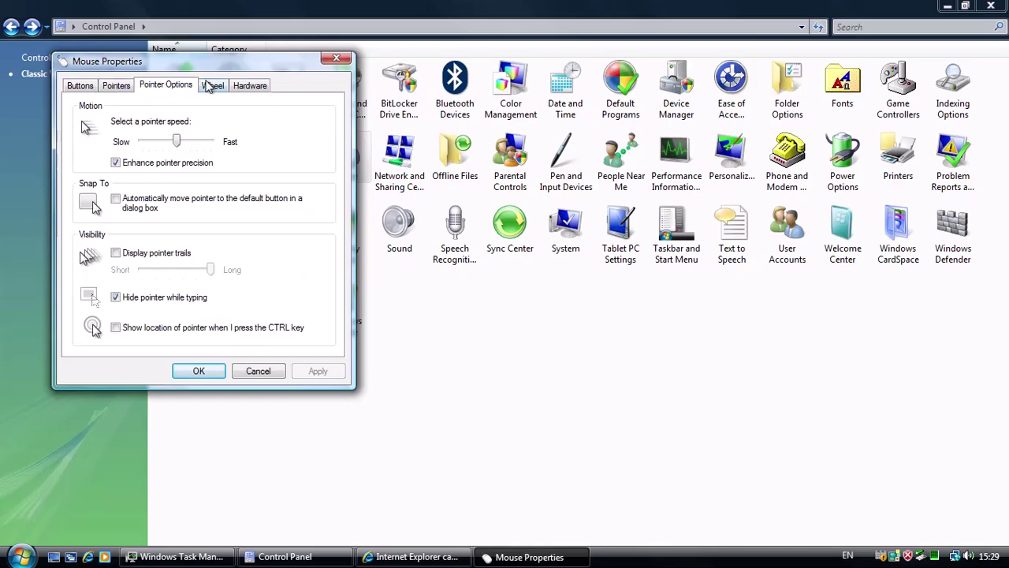
pyautogui.click(213, 85)
pyautogui.click(250, 85)
pyautogui.click(345, 62)
# - View the hardware page of Keyboard Properties and cancel the dialog
pyautogui.doubleClick(288, 167)
pyautogui.click(130, 101)
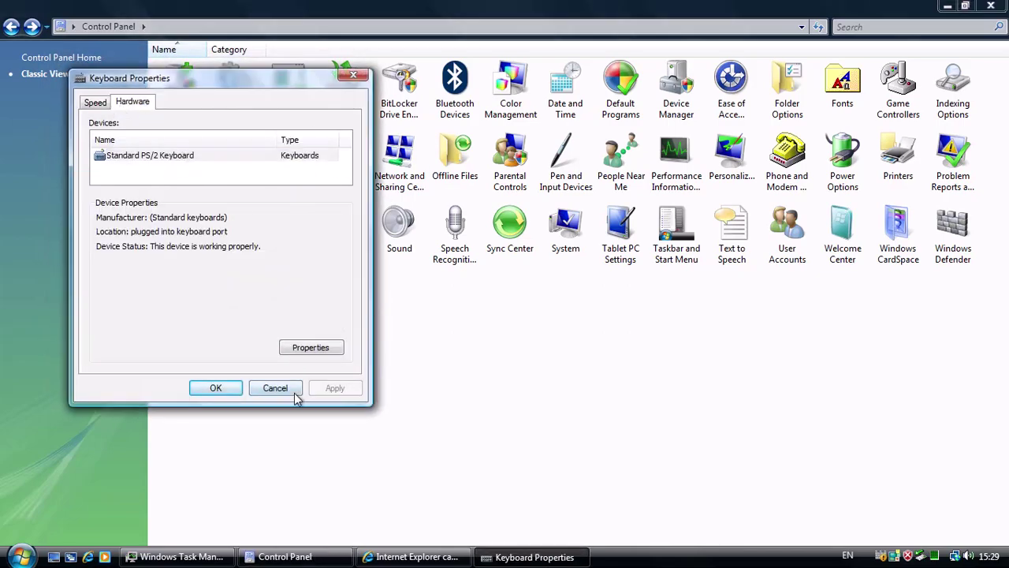
pyautogui.click(293, 392)
# - Close the Control Panel and Windows Task Manager windows
pyautogui.moveTo(810, 393); pyautogui.dragTo(882, 319)
pyautogui.hotkey('alt', 'F4')
pyautogui.click(828, 83)
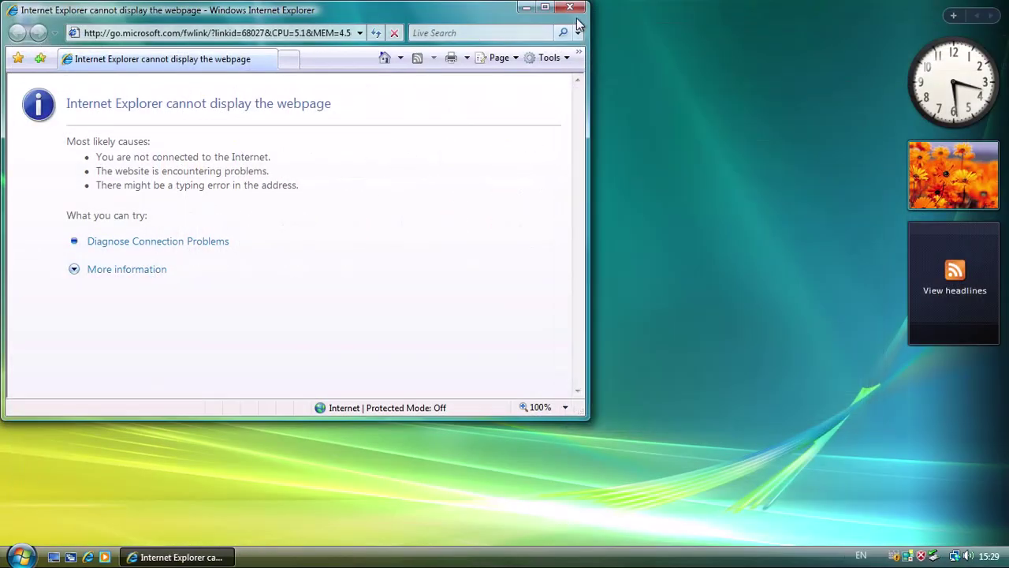